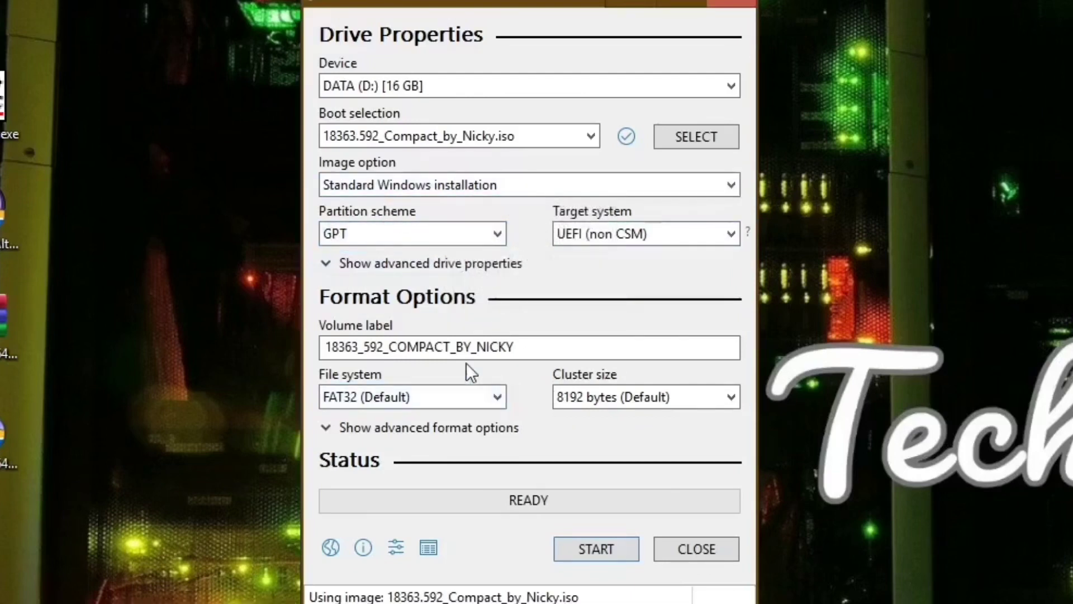
Step: Start writing 18363.592_Compact_by_Nicky.iso to the DATA (D:) USB drive and approve erasing all its data
{"action": "left_click", "coordinate": [610, 550]}
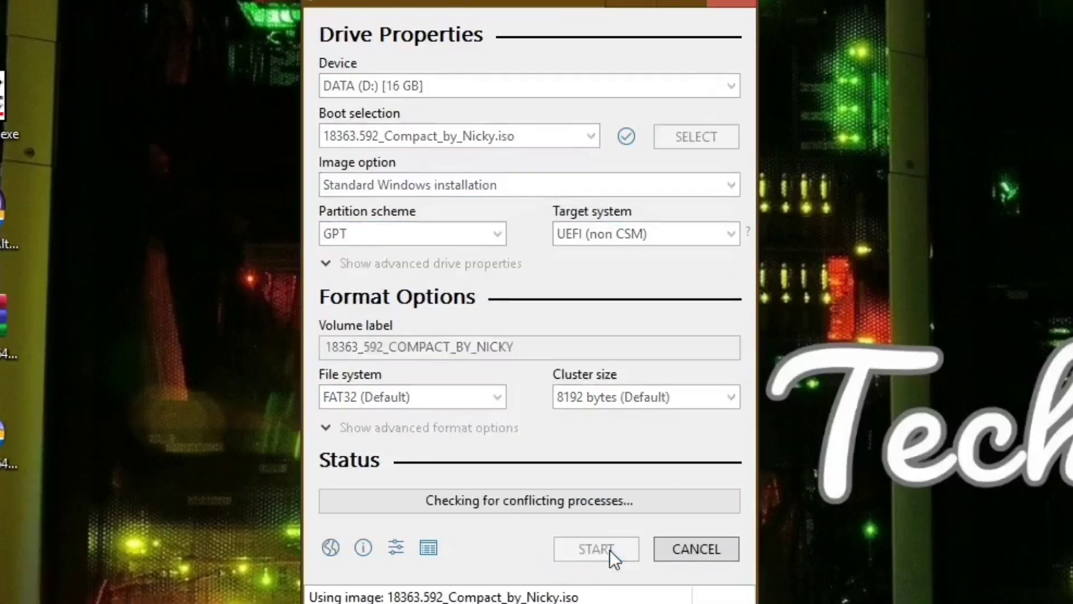
{"action": "left_click_drag", "start_coordinate": [493, 3], "coordinate": [868, 0]}
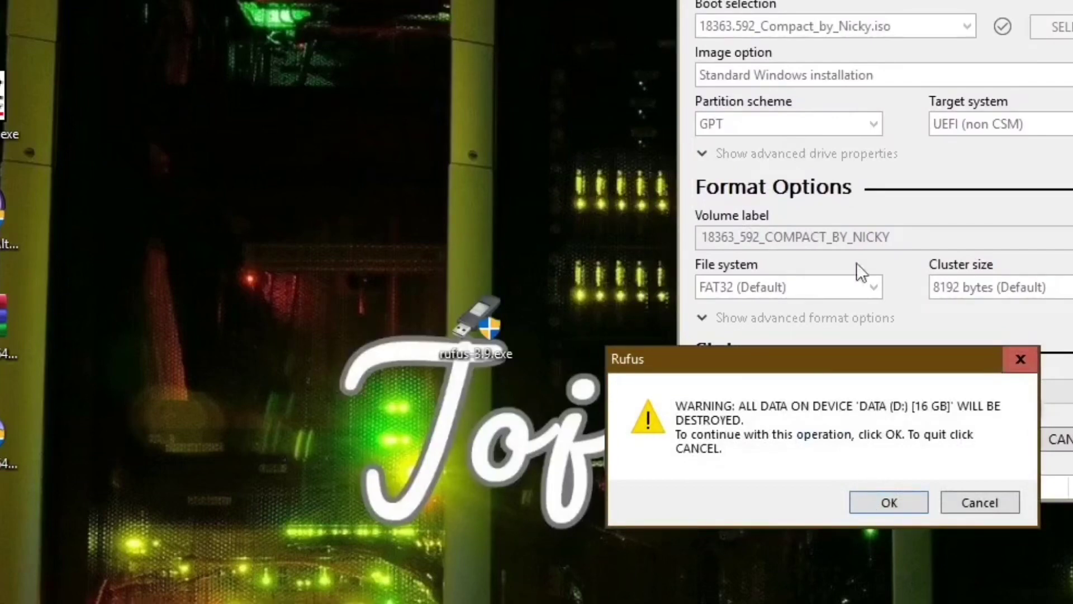
{"action": "left_click", "coordinate": [871, 510]}
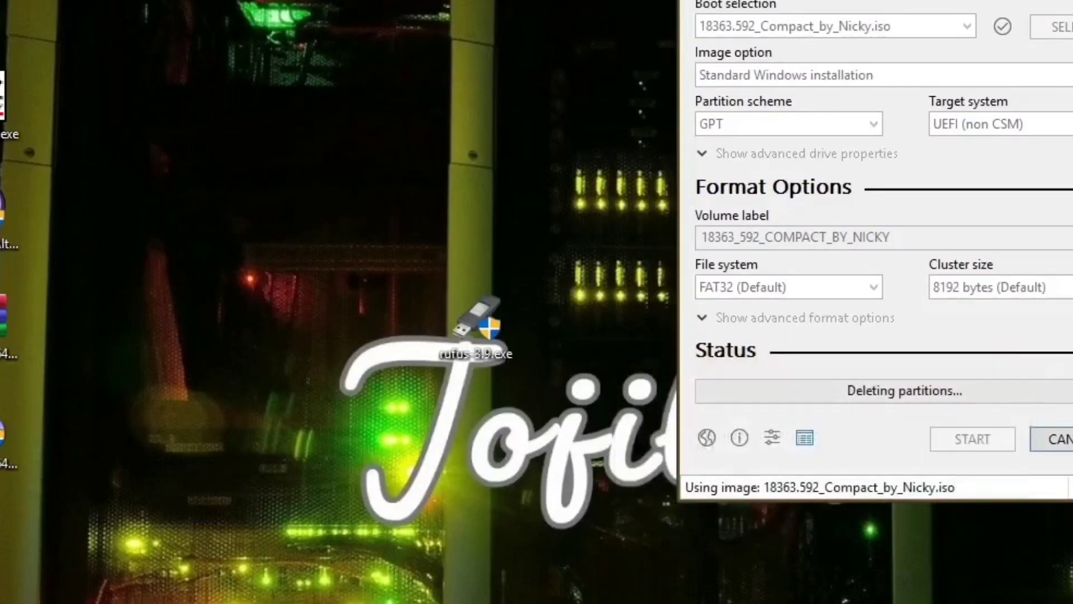
{"action": "left_click_drag", "start_coordinate": [872, 0], "coordinate": [333, 9]}
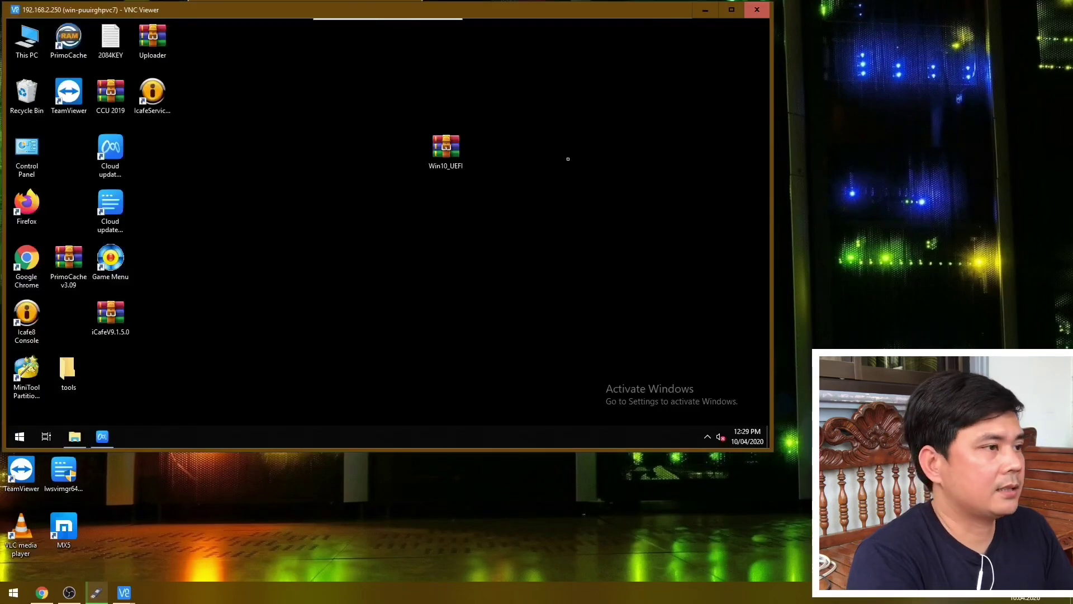
Step: Copy the Win10_UEFI archive from the remote server's desktop into the kimage folder on Images Disk (E:)
{"action": "right_click", "coordinate": [568, 159]}
{"action": "left_click", "coordinate": [598, 192]}
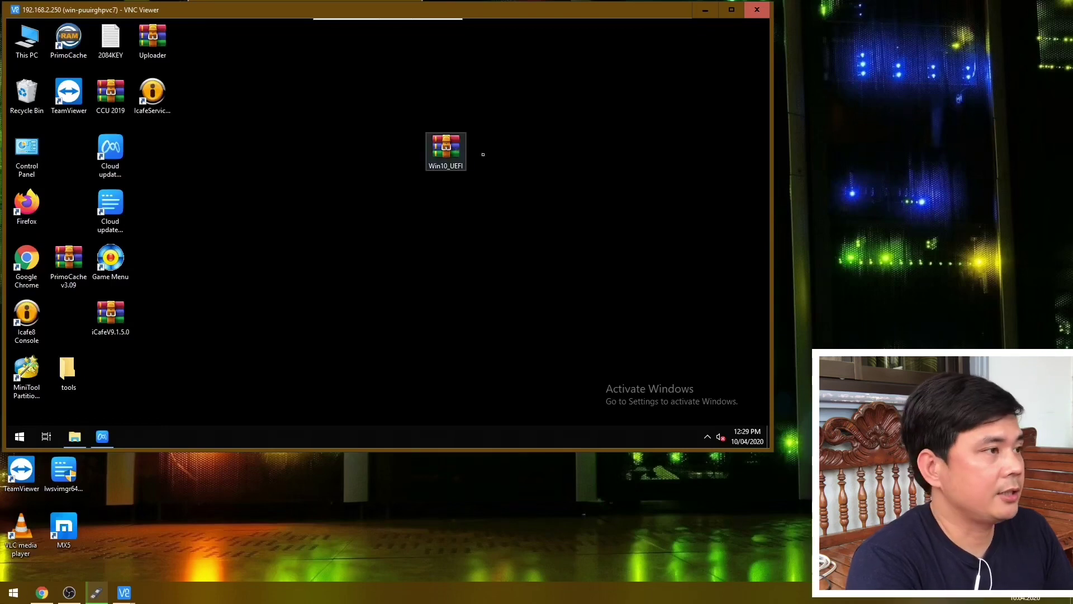
{"action": "right_click", "coordinate": [457, 147]}
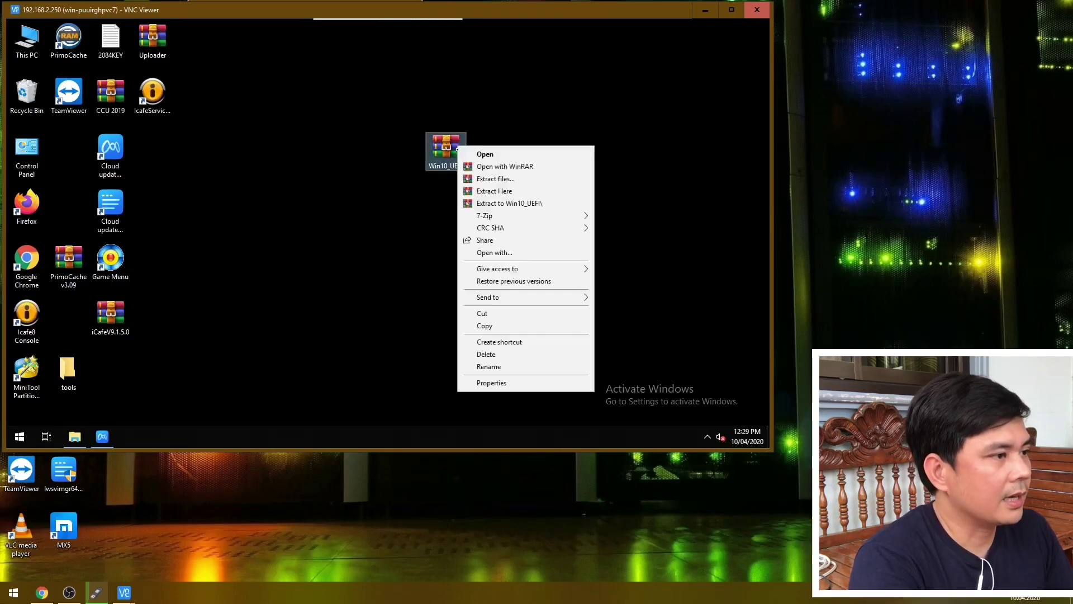
{"action": "left_click", "coordinate": [483, 326]}
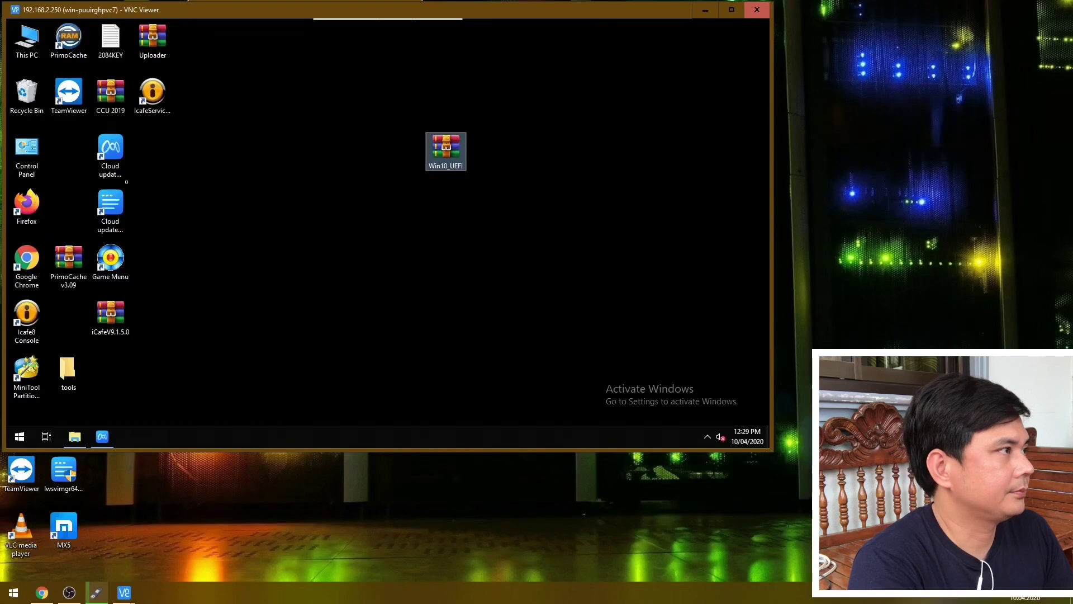
{"action": "double_click", "coordinate": [26, 39]}
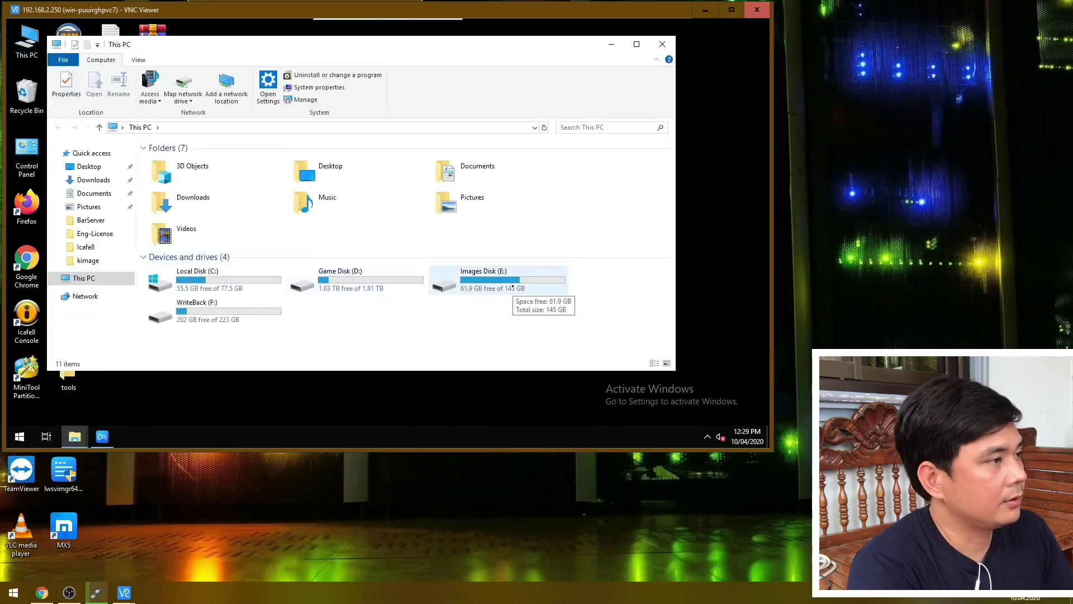
{"action": "double_click", "coordinate": [512, 287]}
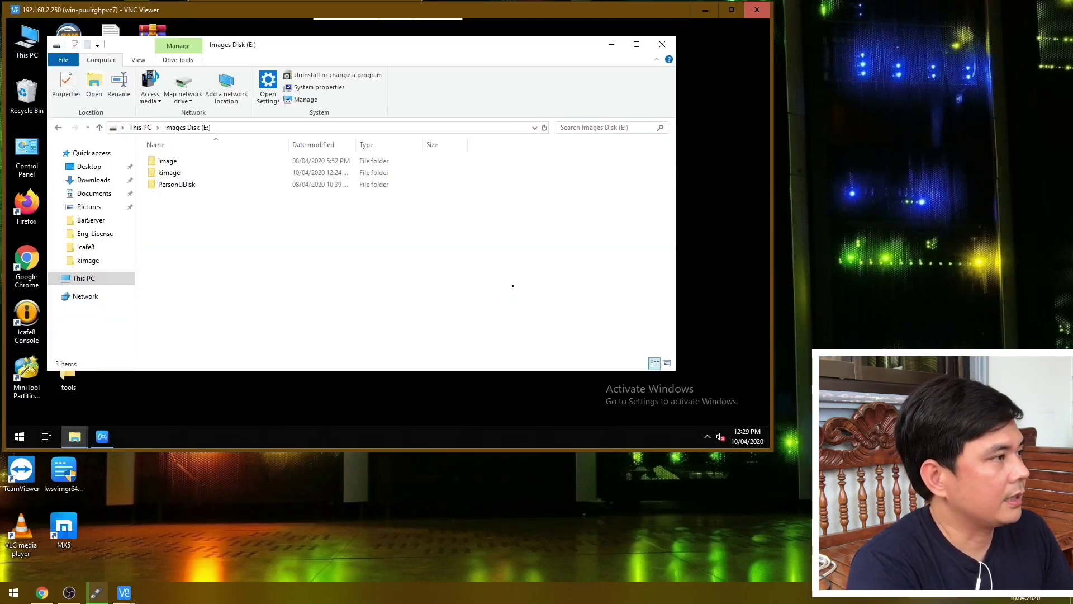
{"action": "double_click", "coordinate": [166, 174]}
{"action": "right_click", "coordinate": [252, 235]}
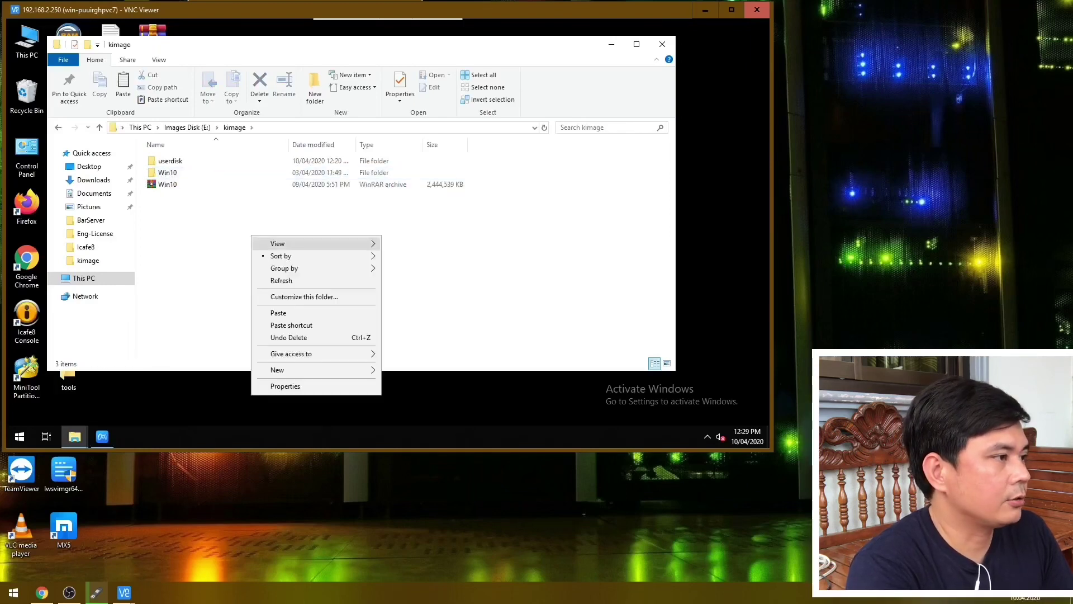
{"action": "left_click", "coordinate": [278, 312]}
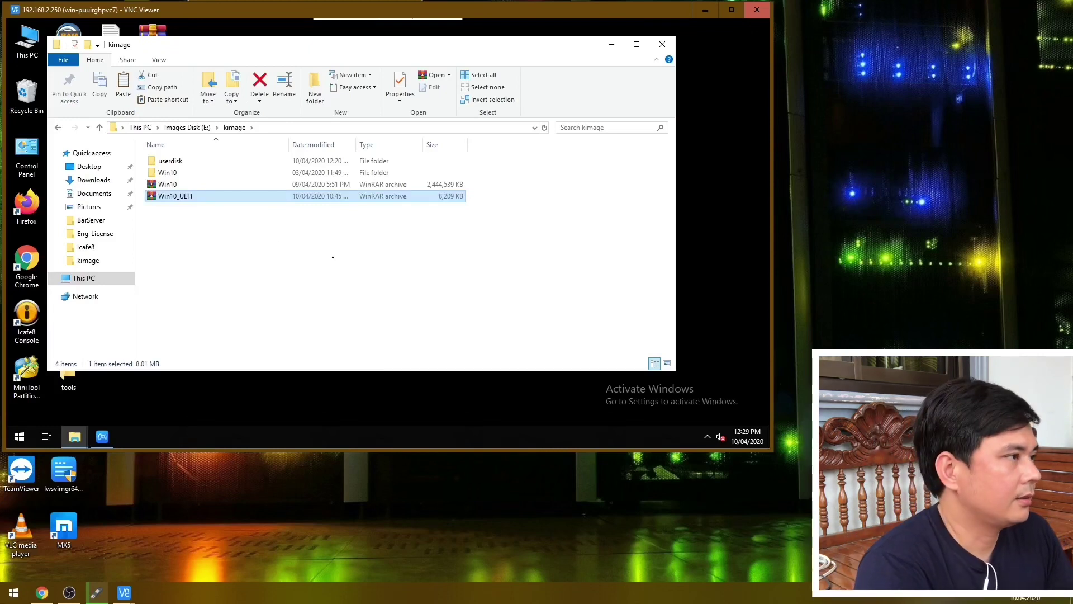
Step: Extract the Win10_UEFI archive into the kimage folder, entering the archive password
{"action": "right_click", "coordinate": [211, 199]}
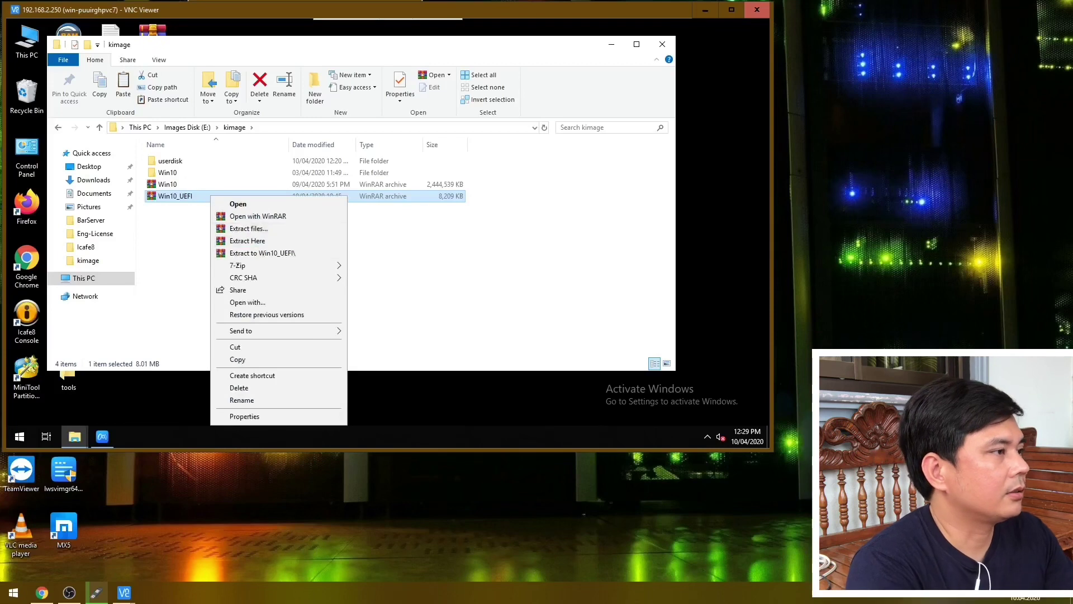
{"action": "left_click", "coordinate": [253, 245]}
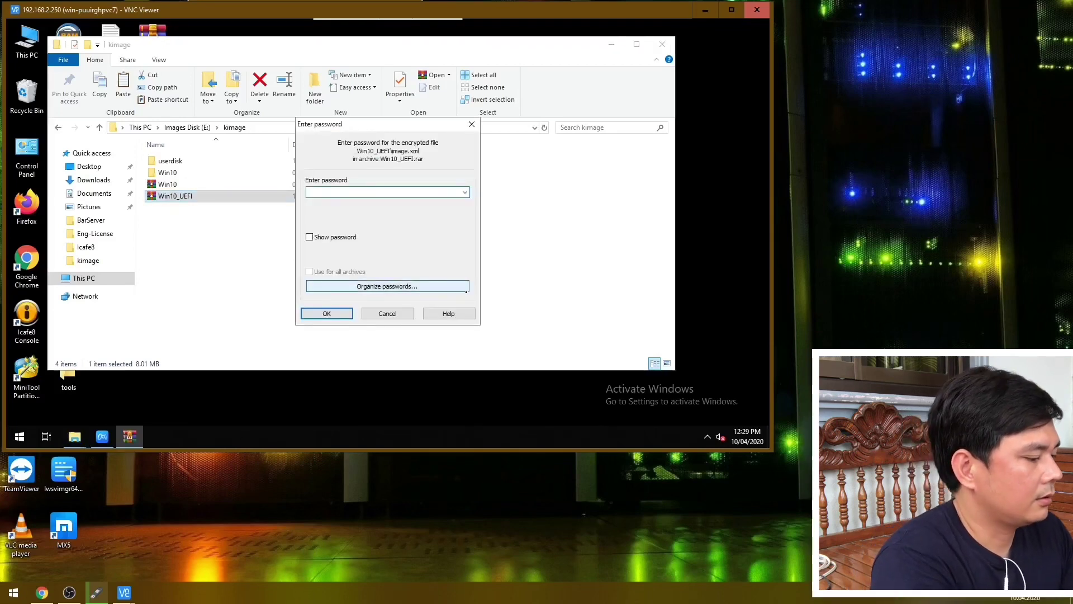
{"action": "key", "text": "ctrl+v"}
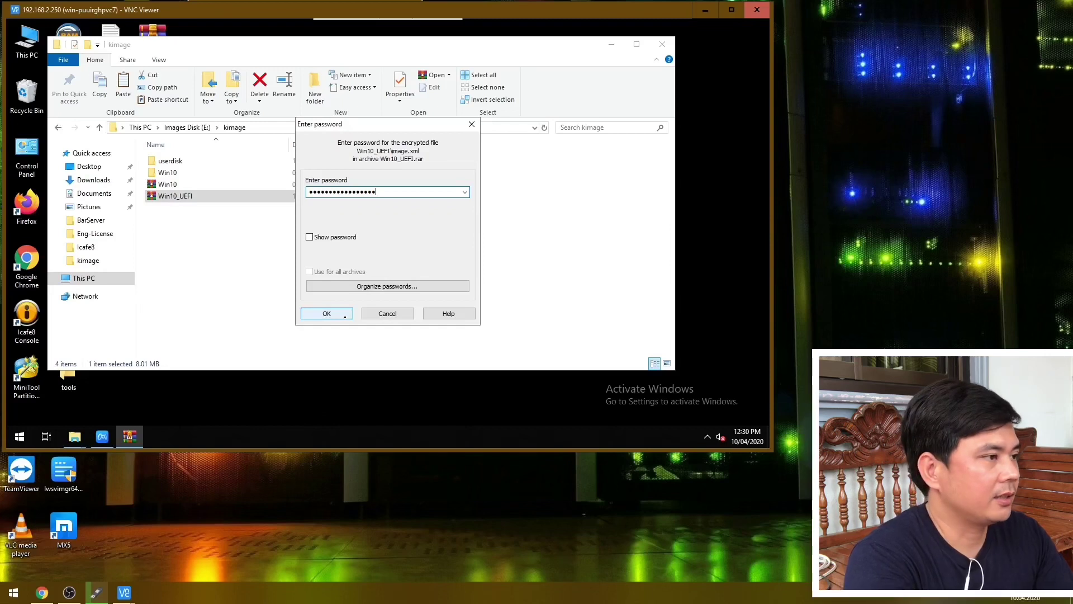
{"action": "left_click", "coordinate": [344, 316]}
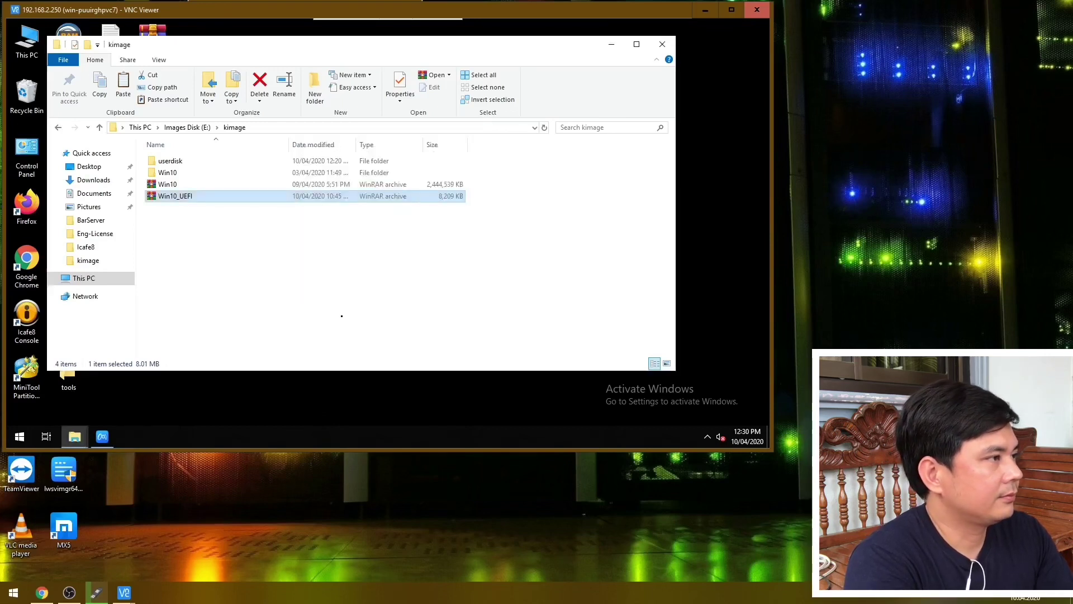
{"action": "key", "text": "alt+Return"}
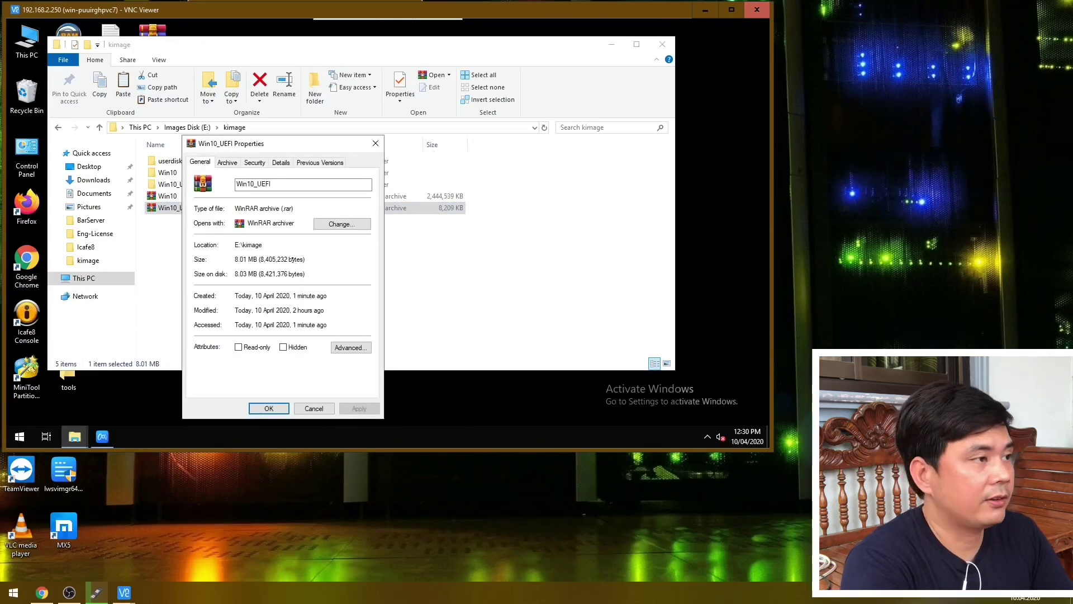
{"action": "key", "text": "Escape"}
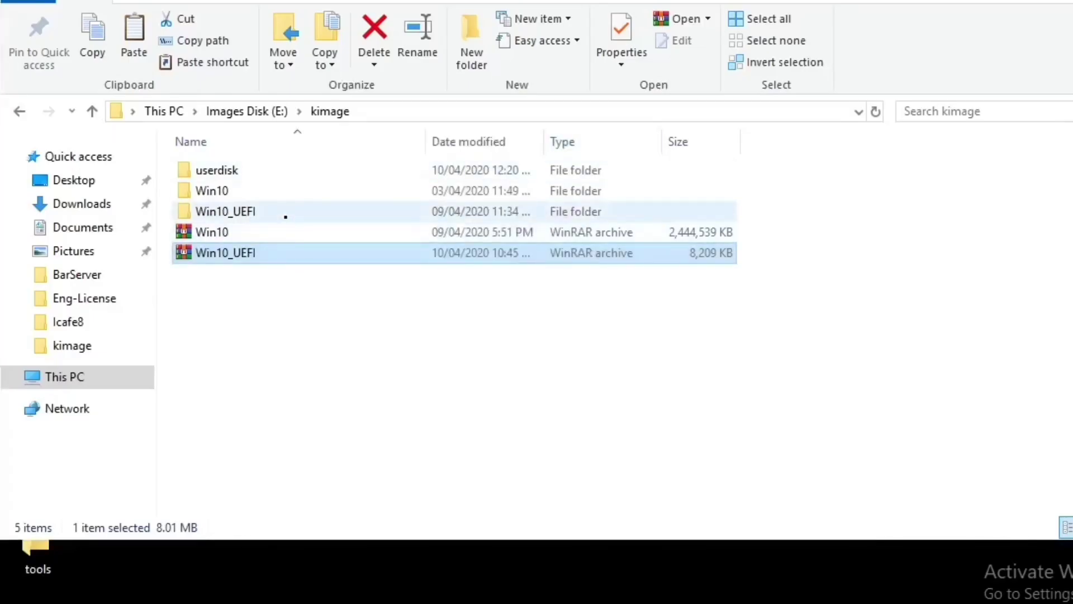
Step: Open the image XML file from the extracted Win10_UEFI folder for editing and examine its imagename and imagefilename values
{"action": "double_click", "coordinate": [285, 217]}
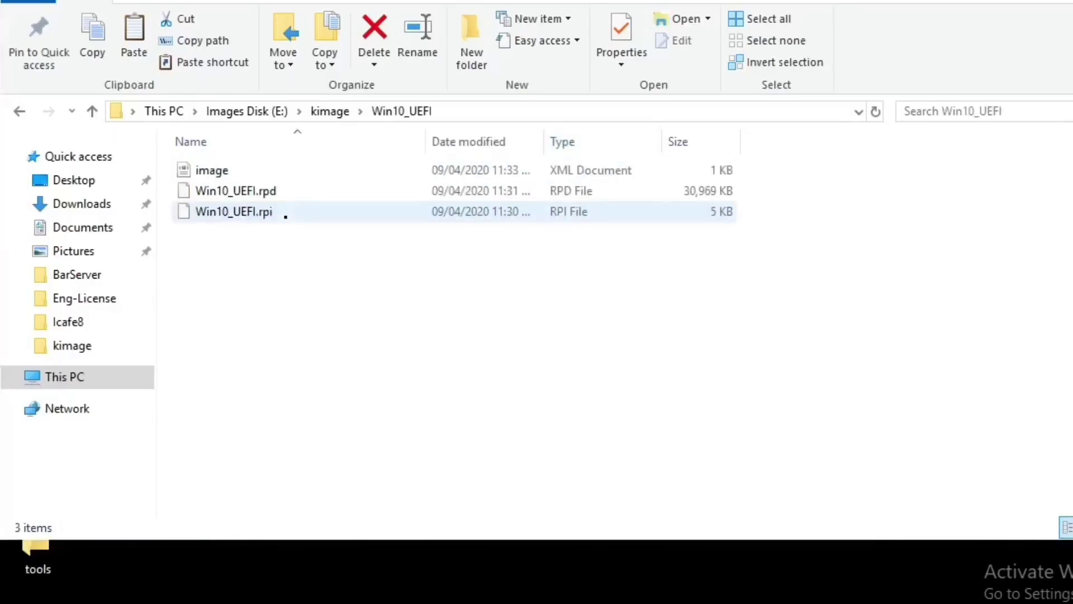
{"action": "left_click", "coordinate": [93, 110]}
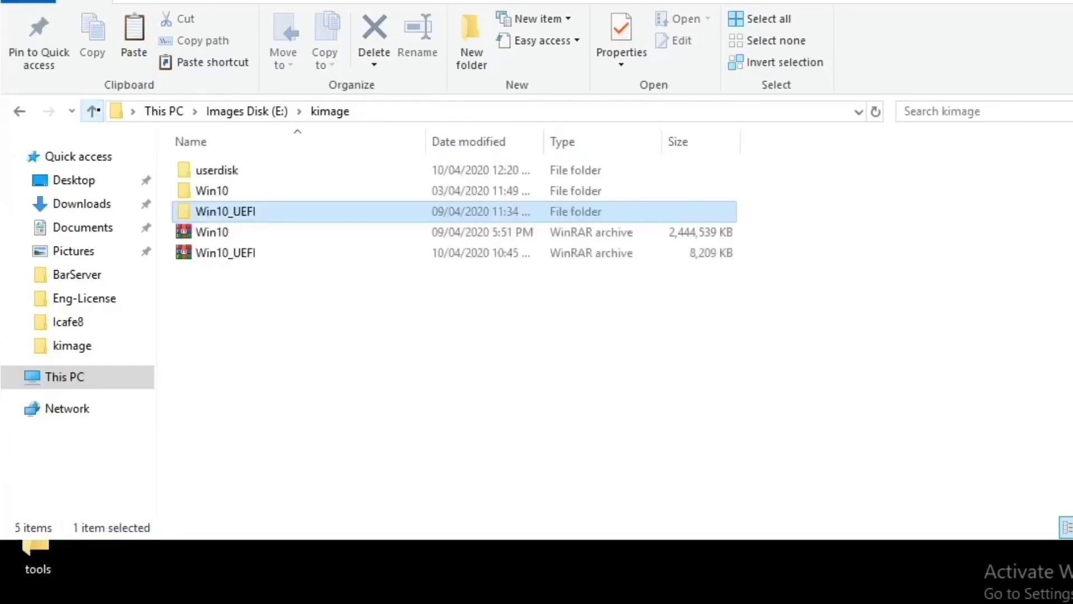
{"action": "double_click", "coordinate": [280, 213]}
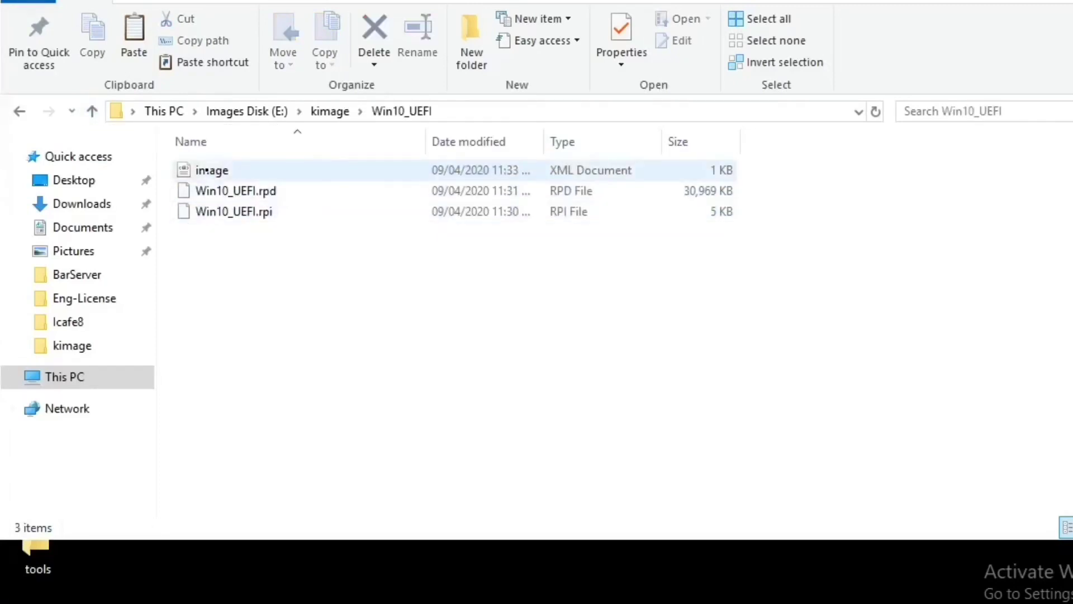
{"action": "right_click", "coordinate": [207, 170]}
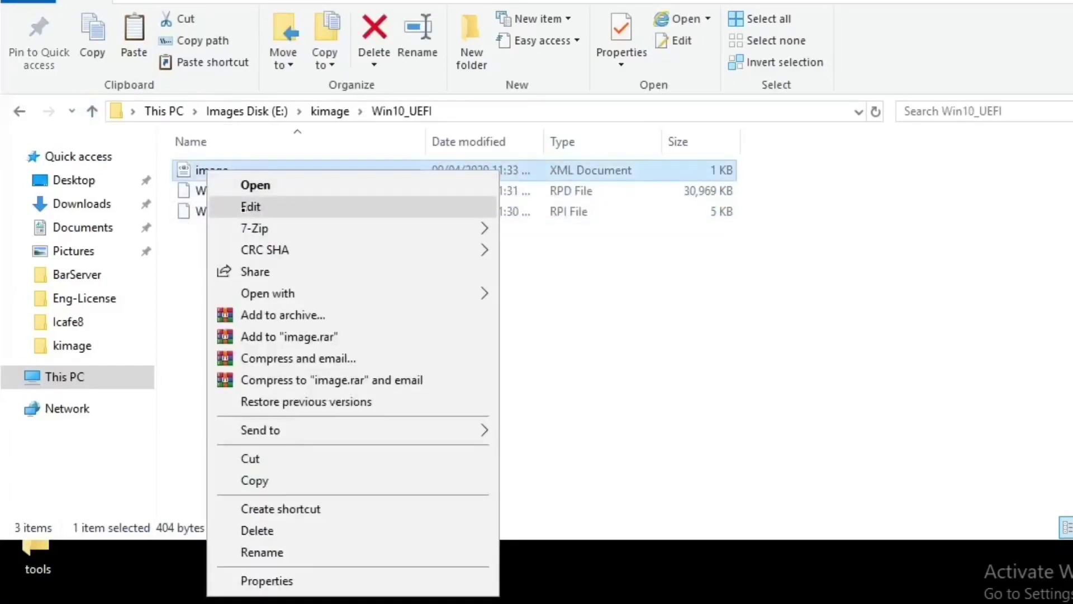
{"action": "left_click", "coordinate": [242, 206]}
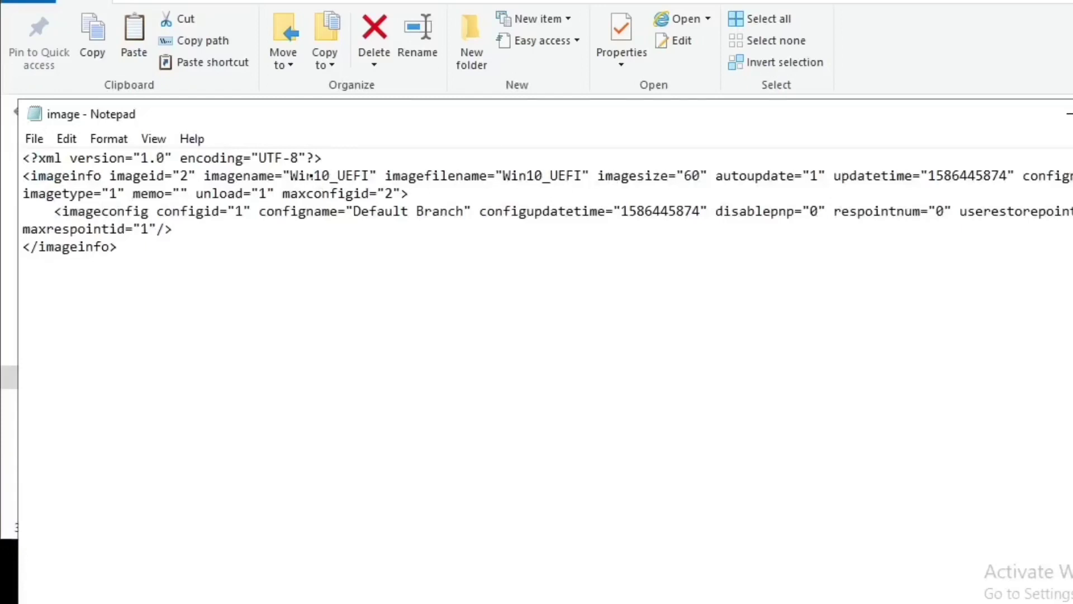
{"action": "left_click_drag", "start_coordinate": [291, 176], "coordinate": [376, 177]}
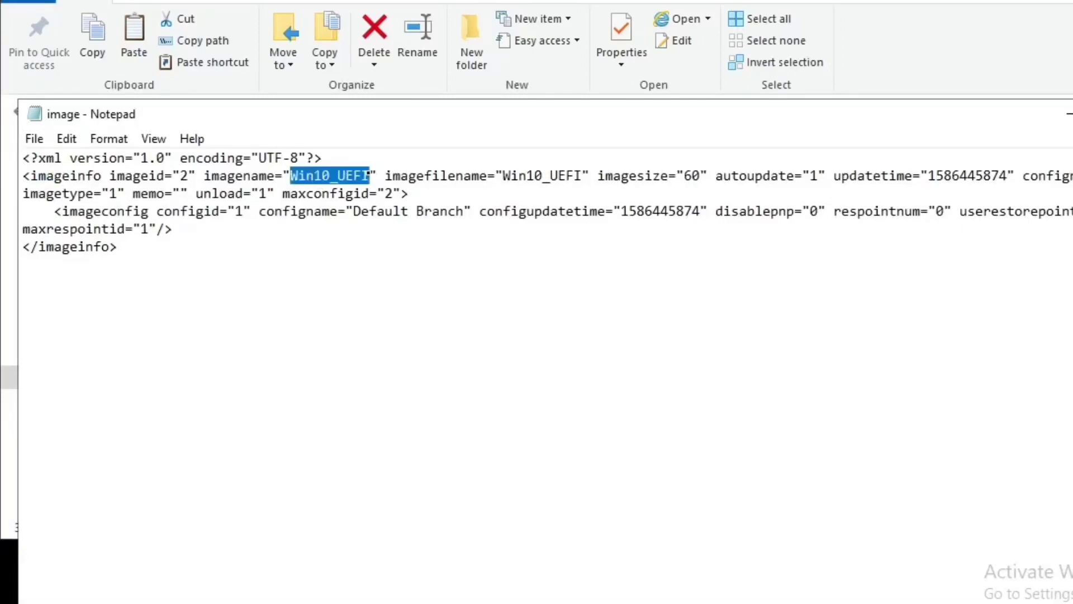
{"action": "left_click_drag", "start_coordinate": [502, 177], "coordinate": [576, 176]}
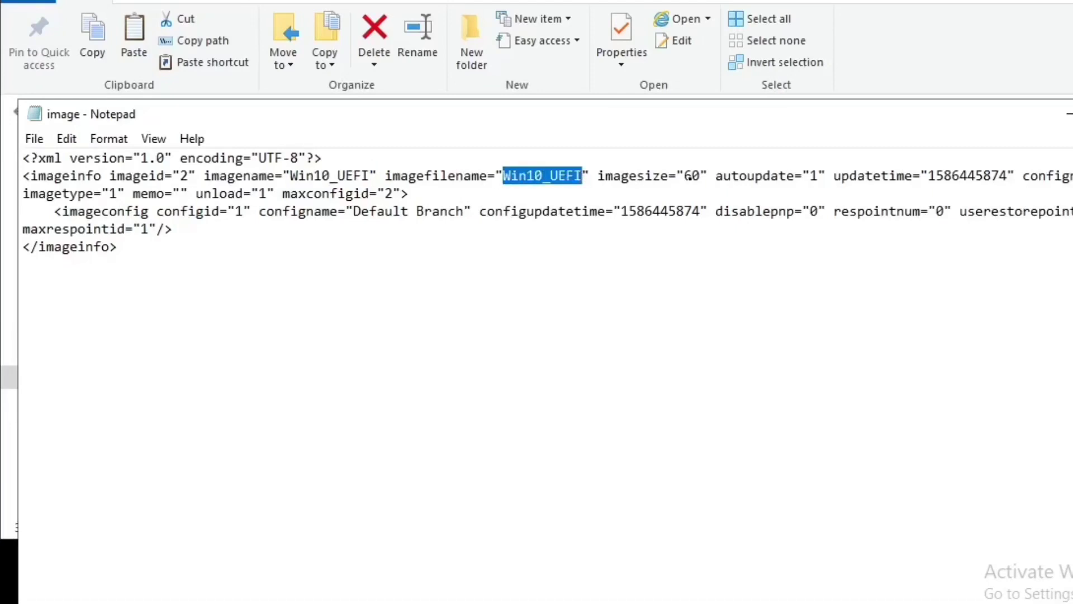
Step: Try imagesize values 70 and 40 in the XML file, re-enter 60, and close it without saving
{"action": "left_click_drag", "start_coordinate": [684, 176], "coordinate": [700, 176]}
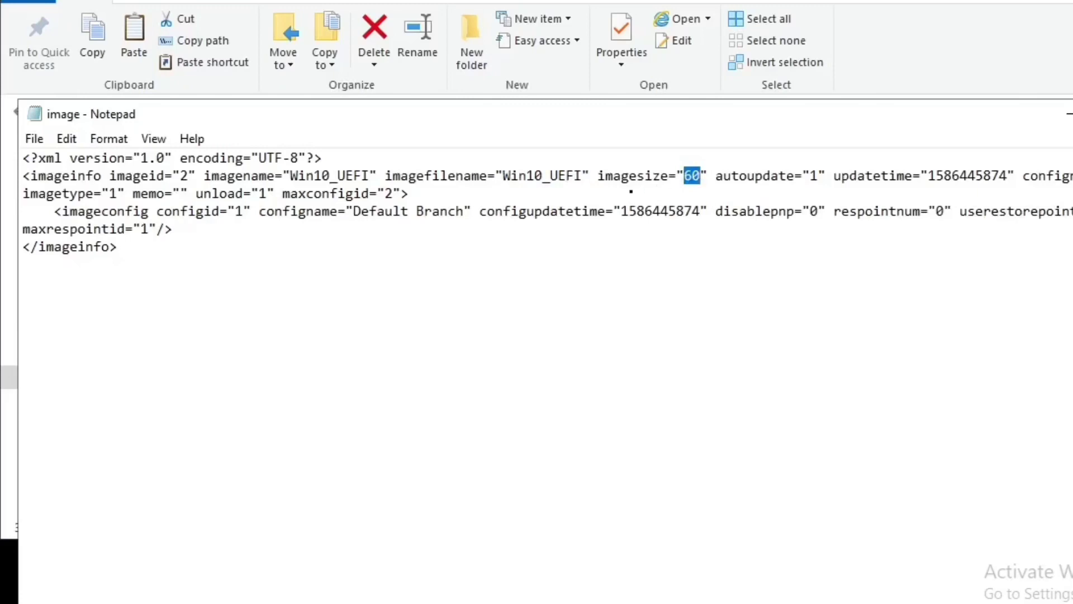
{"action": "type", "text": "70"}
{"action": "key", "text": "BackSpace"}
{"action": "key", "text": "BackSpace"}
{"action": "type", "text": "40"}
{"action": "key", "text": "BackSpace"}
{"action": "key", "text": "BackSpace"}
{"action": "type", "text": "60"}
{"action": "key", "text": "alt+F4"}
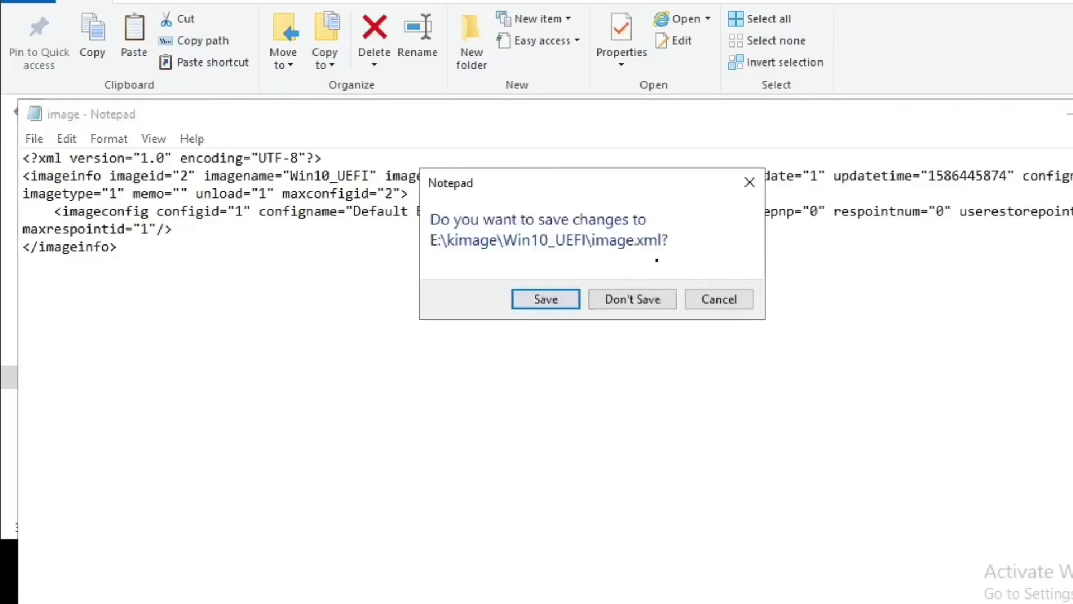
{"action": "left_click", "coordinate": [615, 299]}
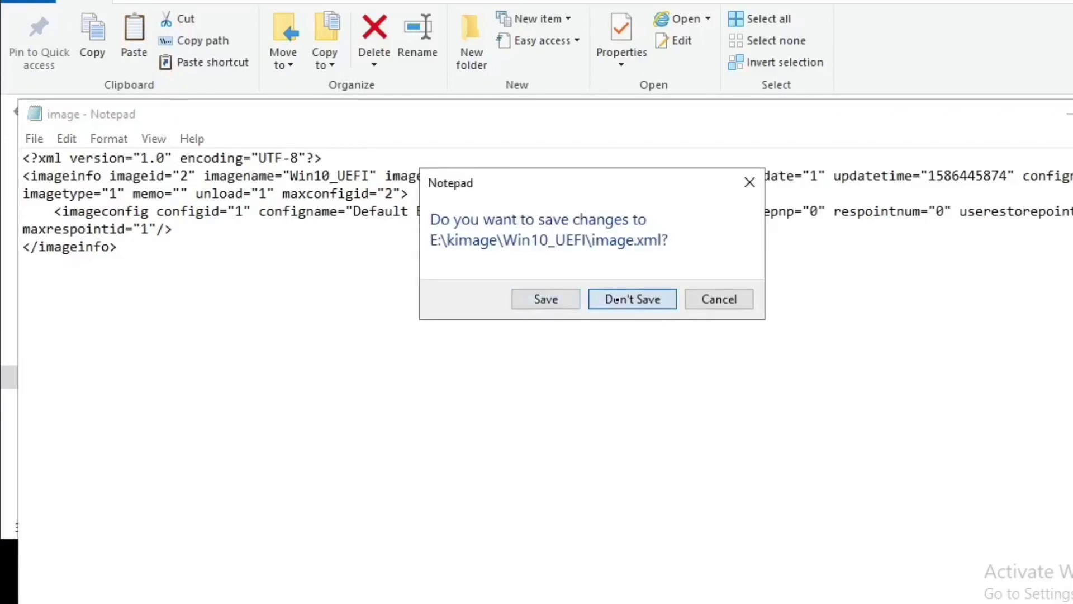
Step: Open the names of Win10_UEFI.rpd and Win10_UEFI.rpi for editing, one after the other, without entering new names
{"action": "left_click", "coordinate": [218, 192]}
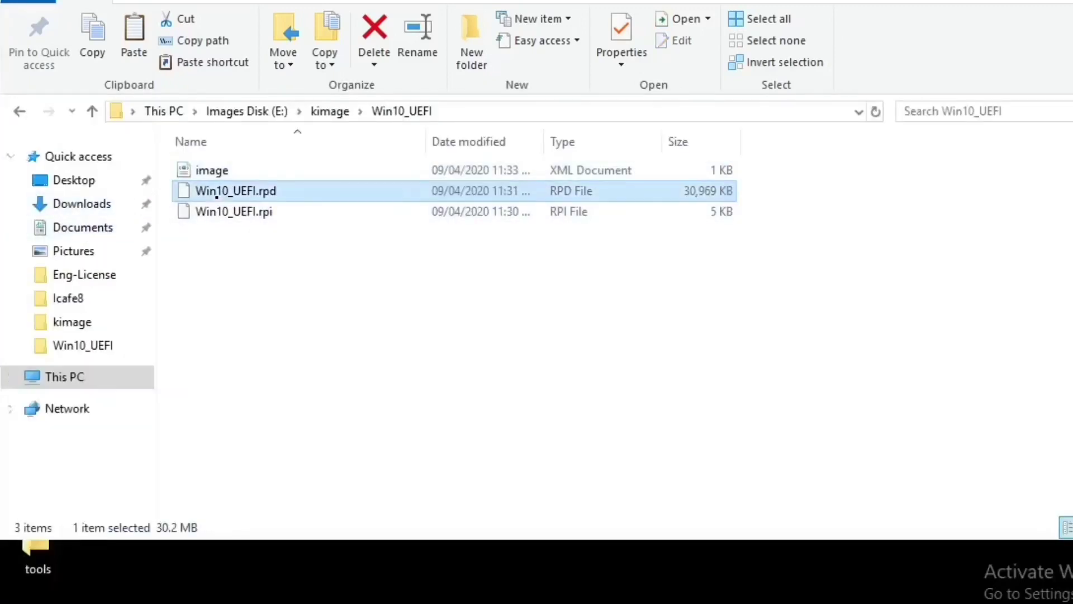
{"action": "right_click", "coordinate": [218, 196]}
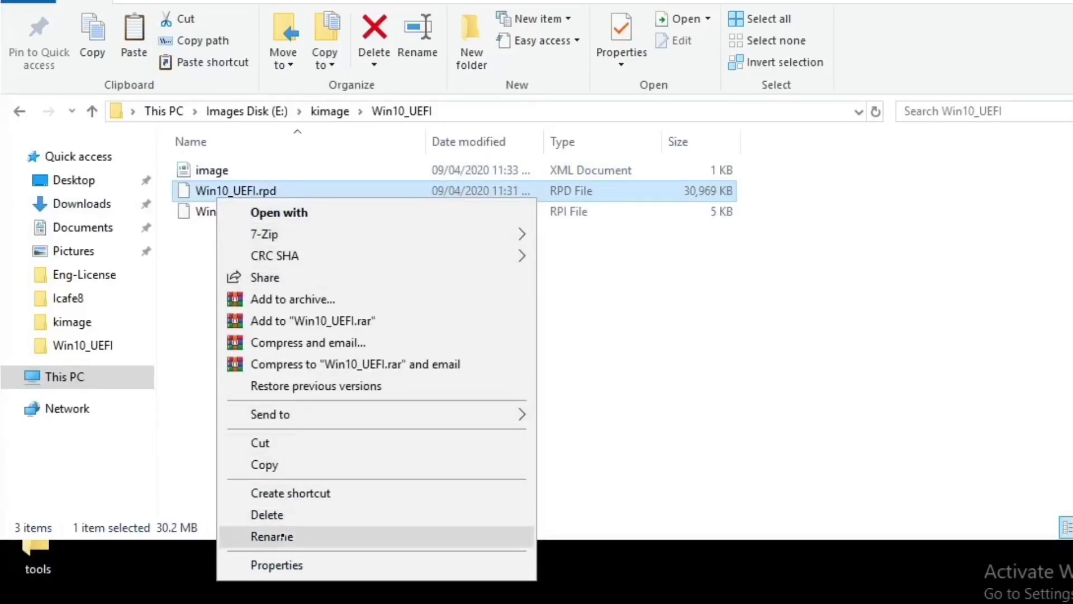
{"action": "left_click", "coordinate": [283, 536]}
{"action": "right_click", "coordinate": [207, 213]}
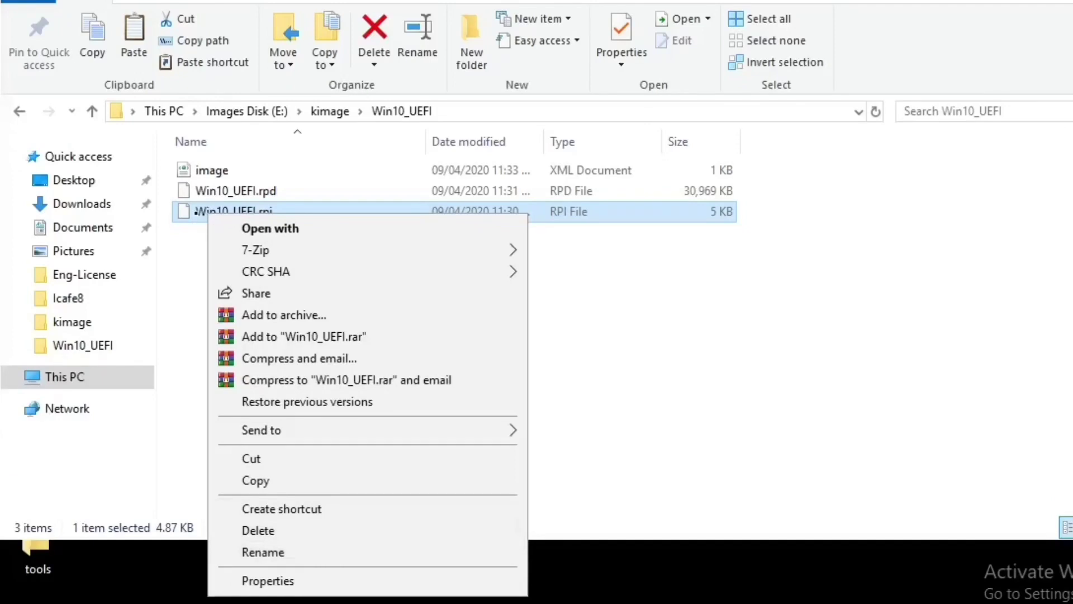
{"action": "left_click", "coordinate": [260, 551]}
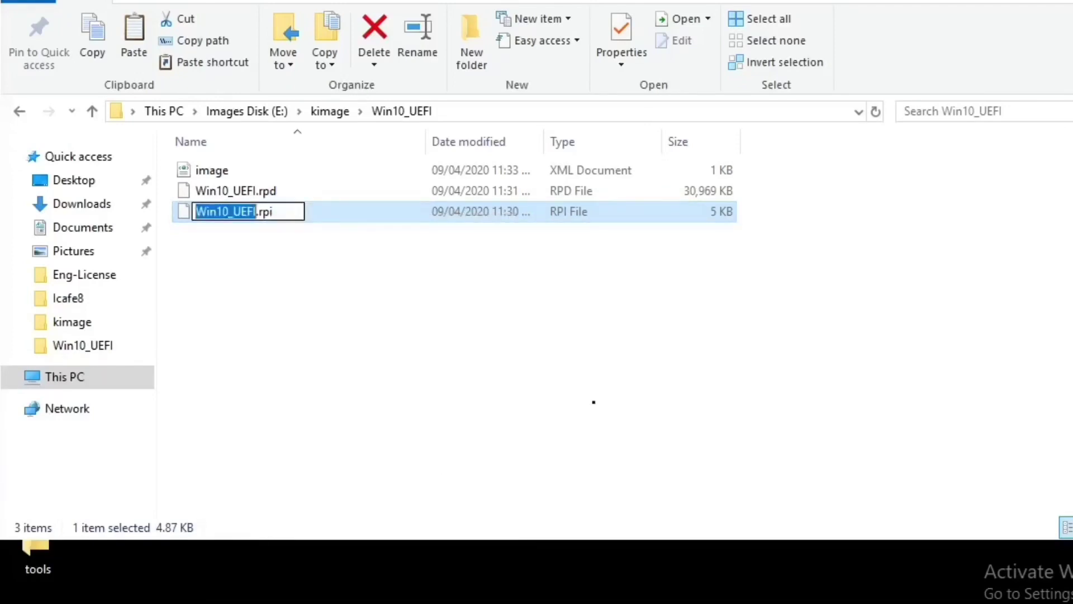
{"action": "left_click", "coordinate": [585, 395]}
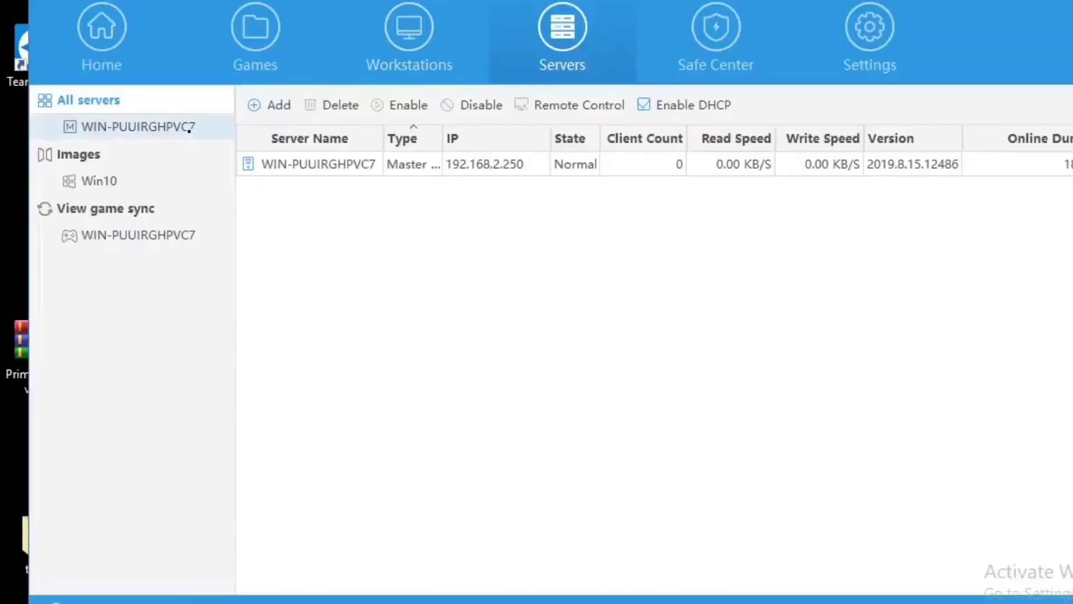
Step: Switch to the Cloud Update console and open the image list of the master server WIN-PUUIRGHPVC7
{"action": "left_click", "coordinate": [409, 33]}
{"action": "left_click", "coordinate": [562, 34]}
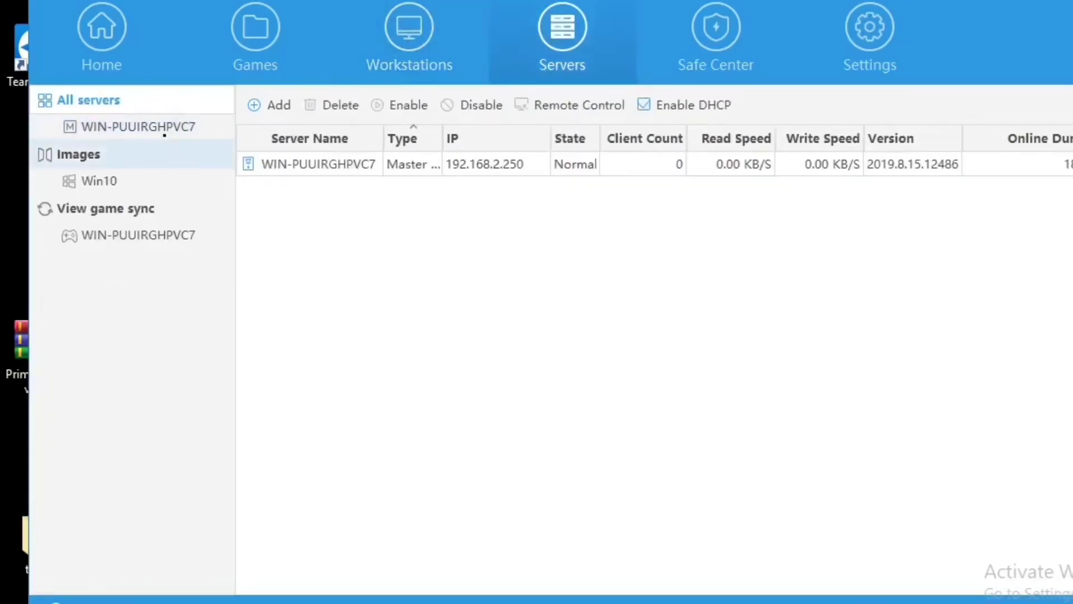
{"action": "left_click", "coordinate": [138, 126]}
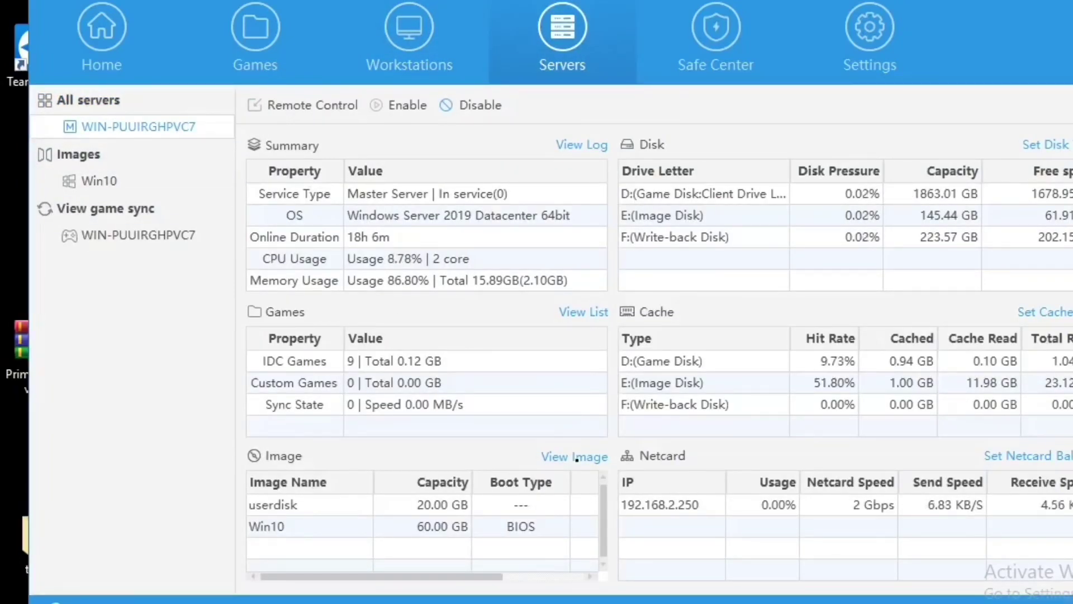
{"action": "left_click", "coordinate": [576, 458]}
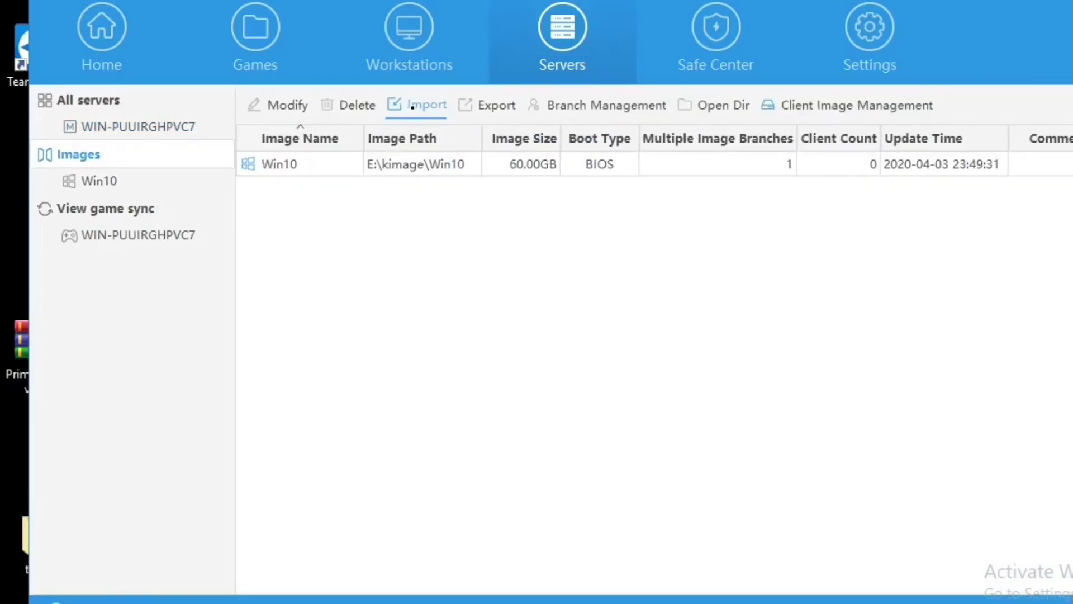
Step: Import the Win10_UEFI image from its image.xml configuration file in the kimage folder on the Images Disk
{"action": "left_click", "coordinate": [412, 106]}
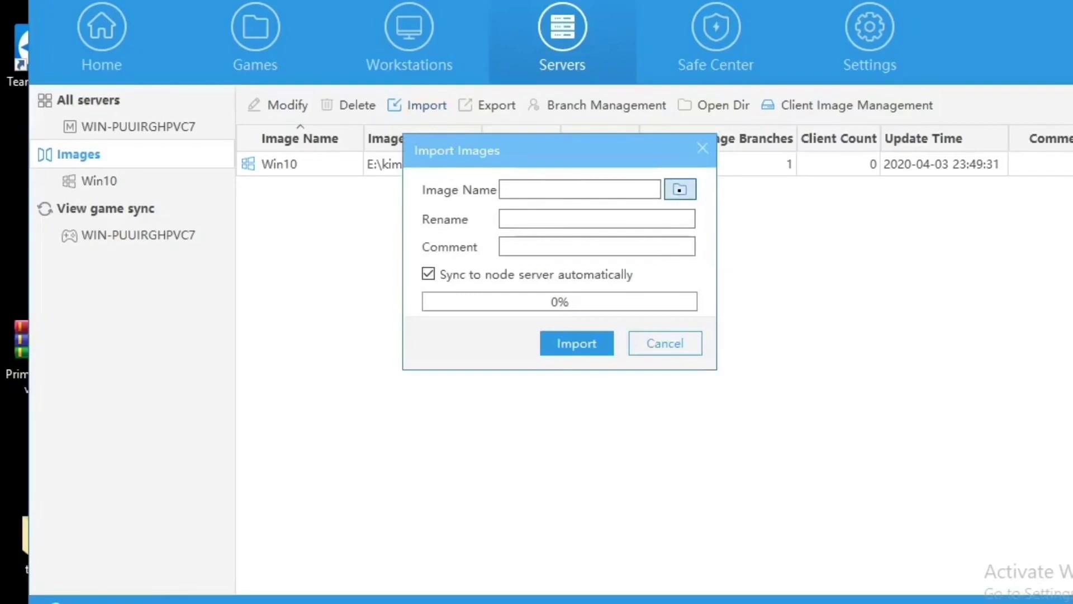
{"action": "left_click", "coordinate": [679, 189]}
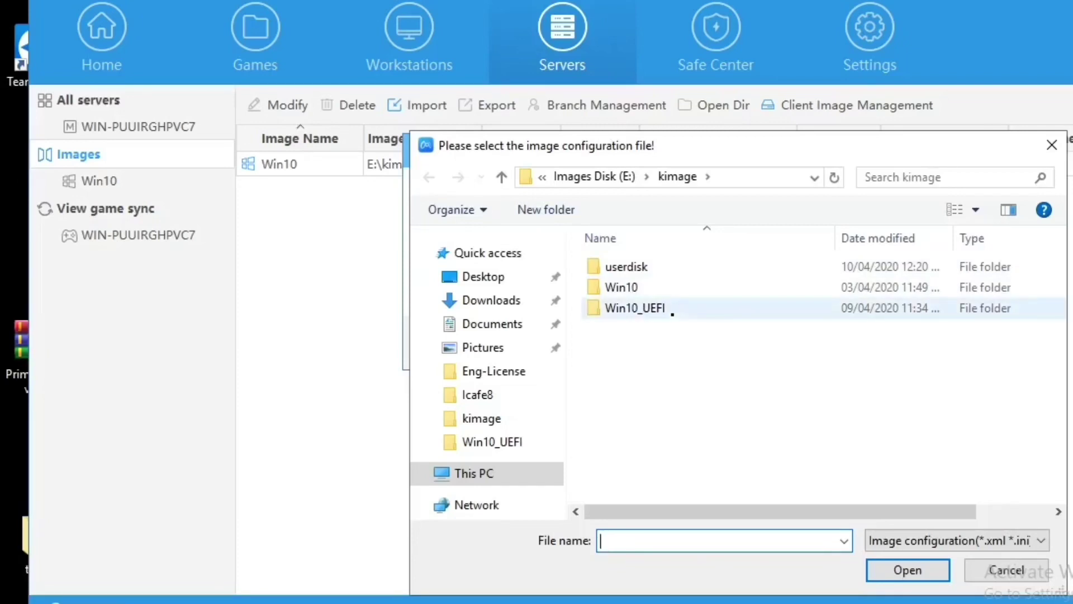
{"action": "double_click", "coordinate": [673, 309]}
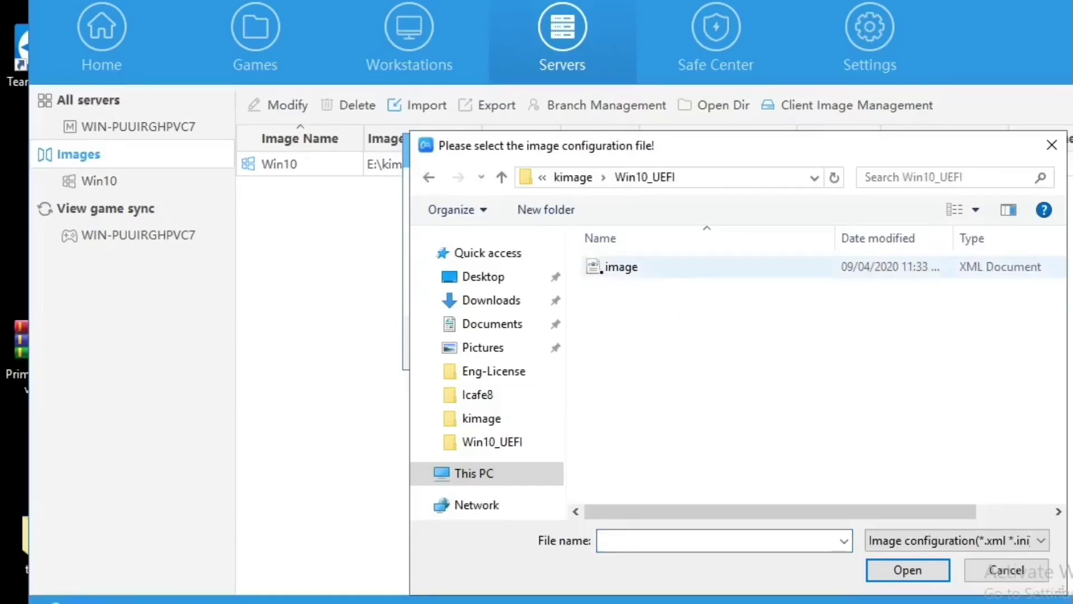
{"action": "double_click", "coordinate": [603, 268]}
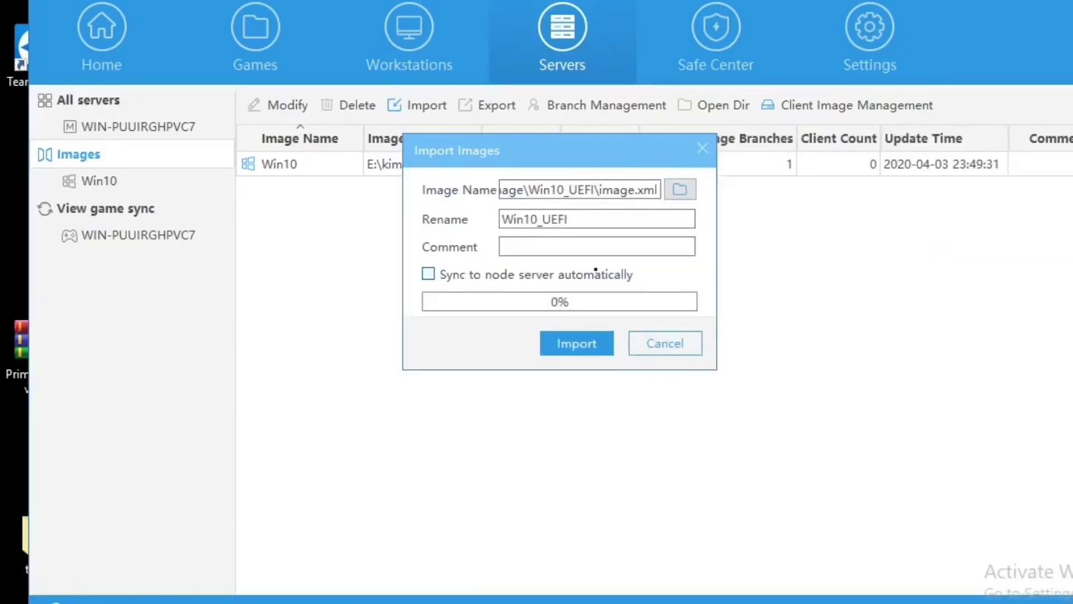
{"action": "left_click", "coordinate": [578, 344]}
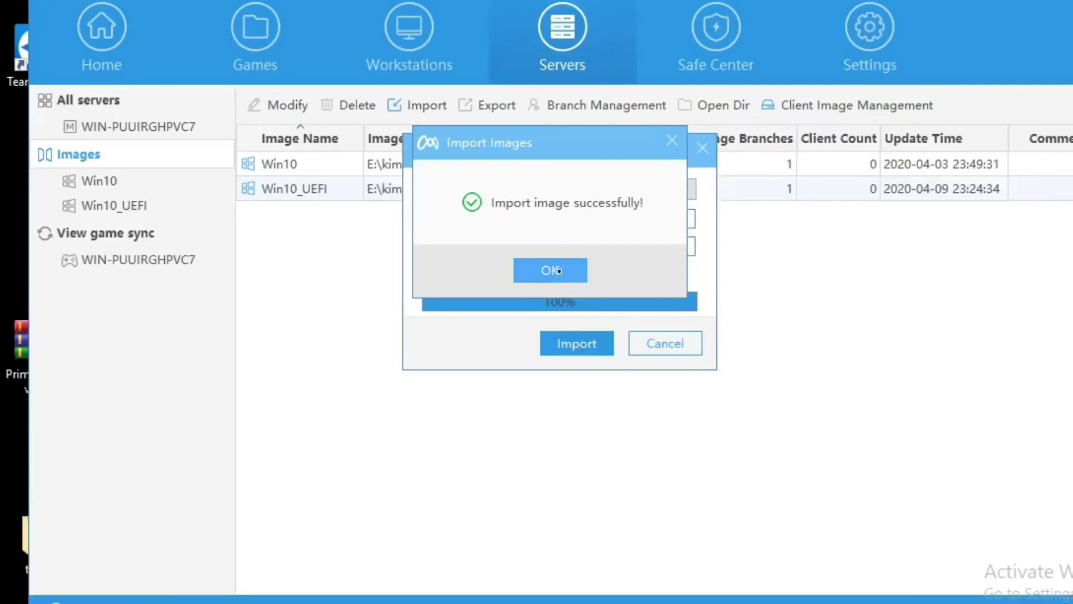
{"action": "left_click", "coordinate": [559, 270]}
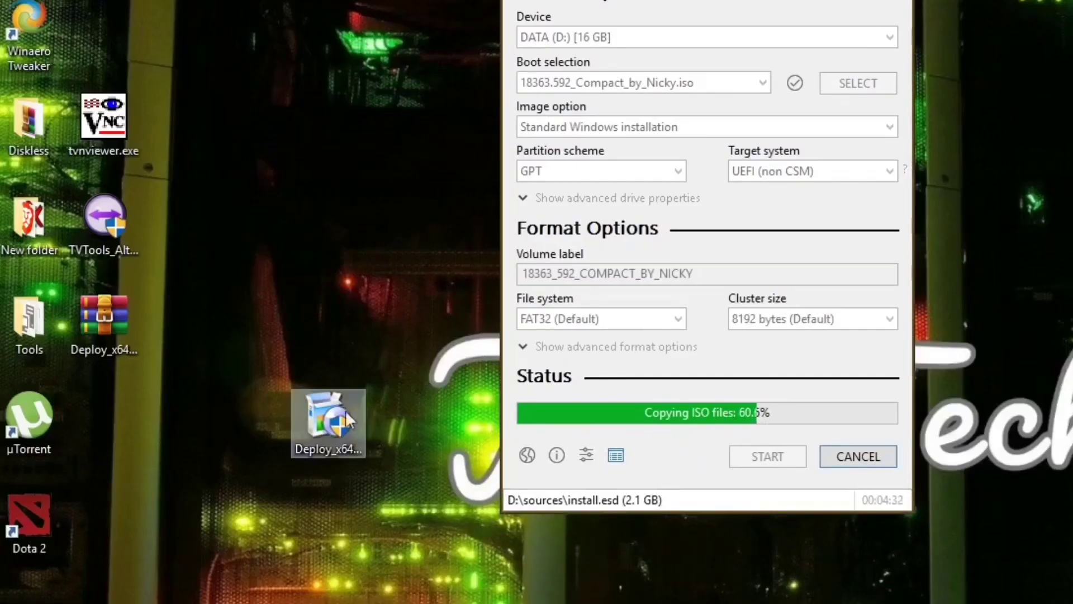
Step: Move the Deploy_x64_2020.1.15.13315_Setup.exe file to a free spot higher up on the desktop
{"action": "left_click_drag", "start_coordinate": [345, 413], "coordinate": [300, 206]}
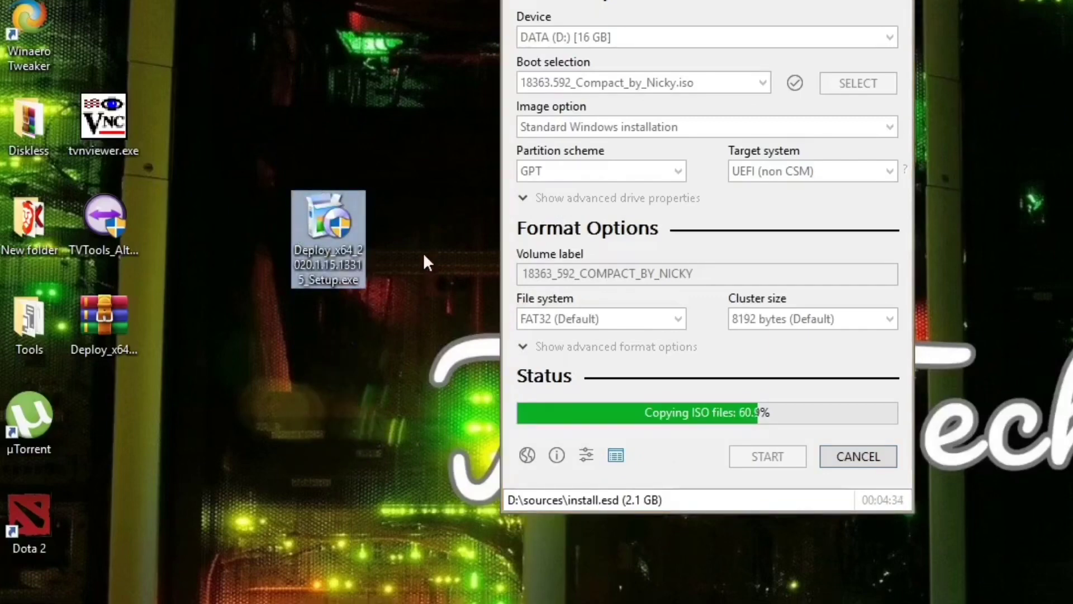
{"action": "right_click", "coordinate": [318, 240]}
{"action": "left_click", "coordinate": [311, 328]}
{"action": "right_click", "coordinate": [339, 274]}
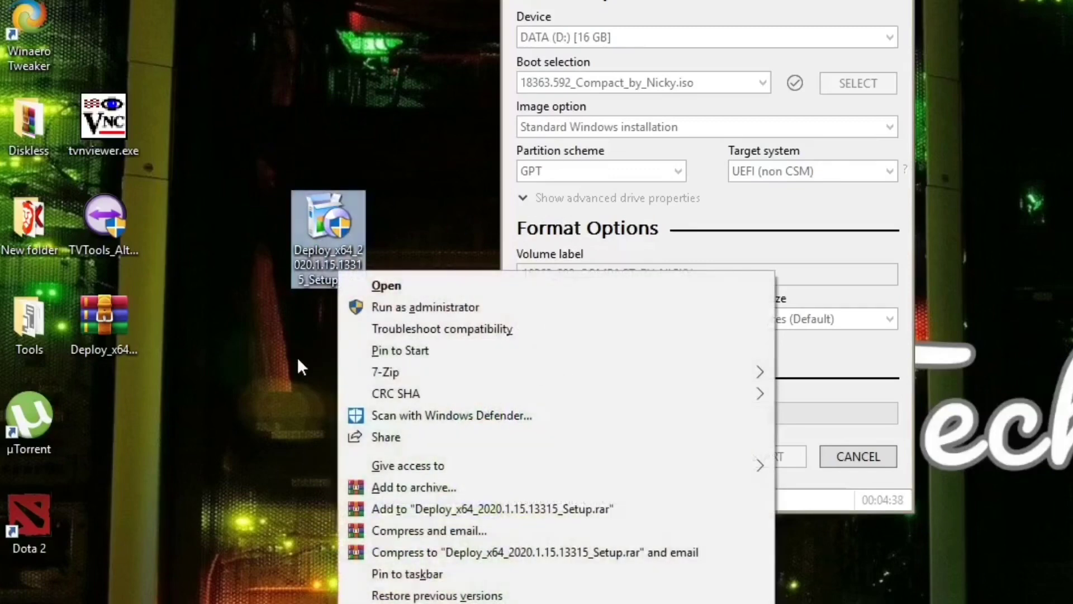
{"action": "left_click", "coordinate": [365, 515]}
{"action": "right_click", "coordinate": [364, 515]}
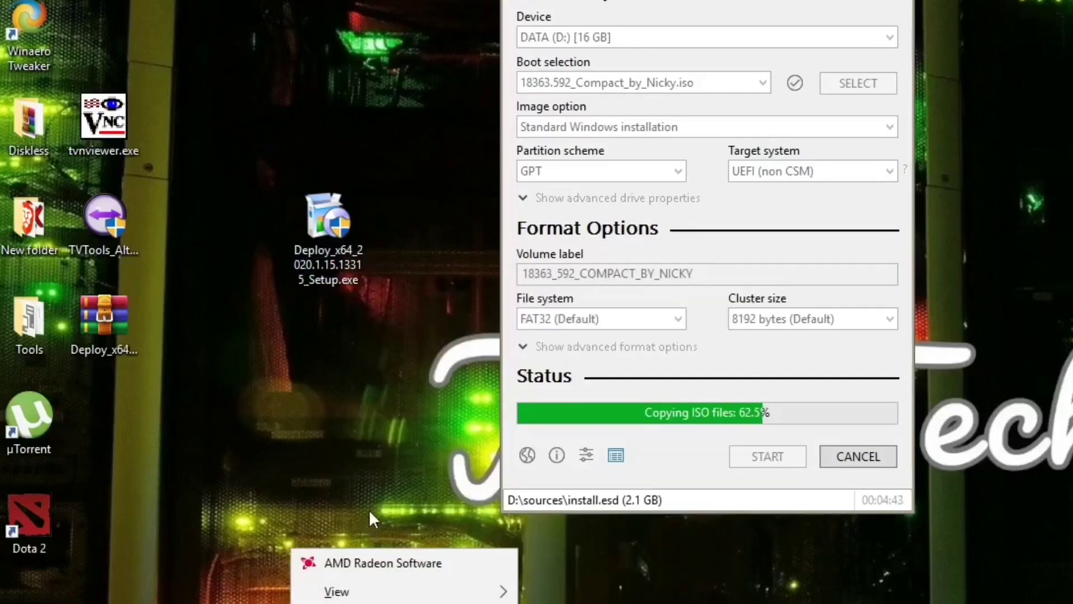
{"action": "right_click", "coordinate": [412, 199]}
{"action": "left_click", "coordinate": [414, 160]}
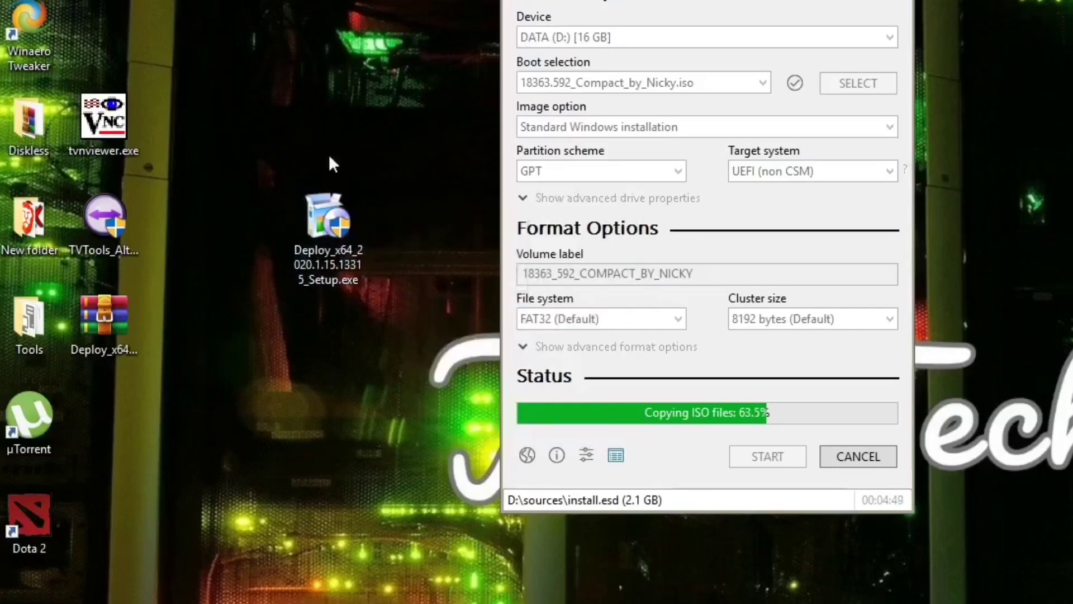
Step: Examine the general properties of Deploy_x64_2020.1.15.13315_Setup.exe and close them
{"action": "right_click", "coordinate": [330, 212]}
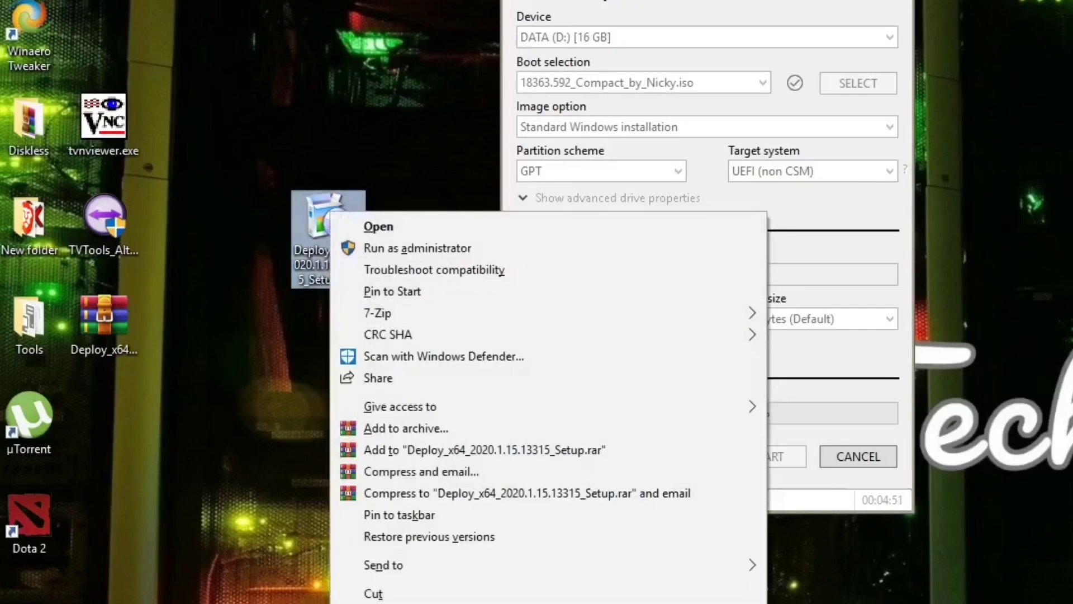
{"action": "key", "text": "alt+Return"}
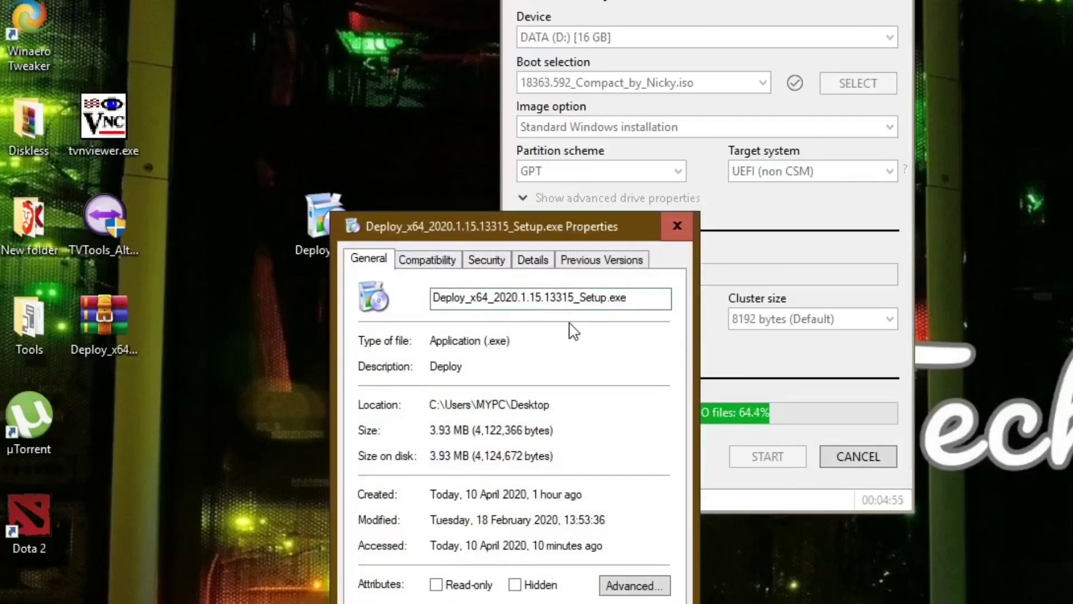
{"action": "left_click", "coordinate": [679, 230]}
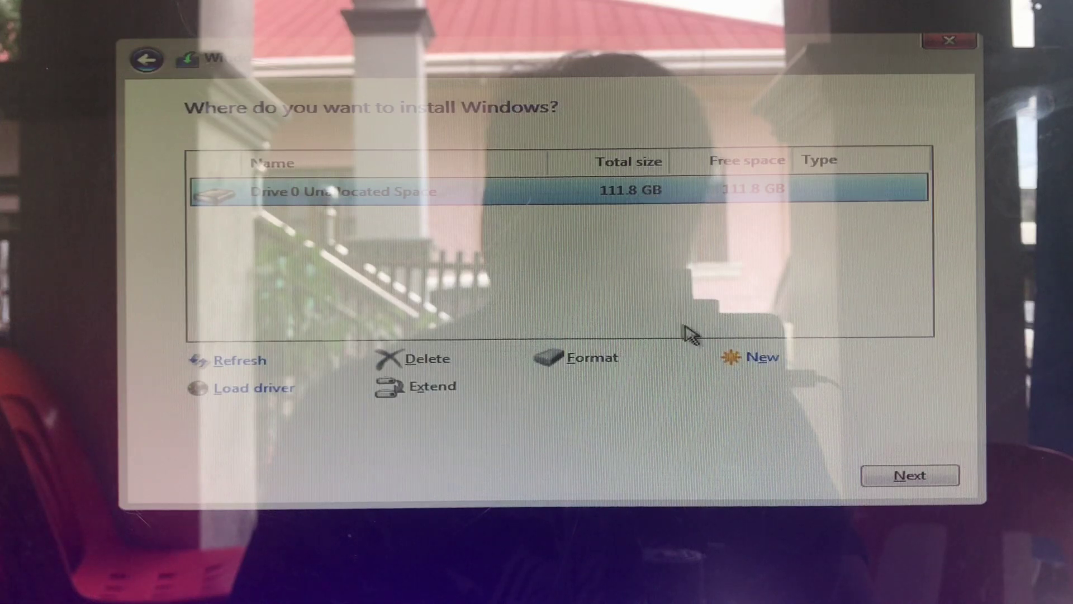
Step: Create a 30000 MB partition in Drive 0's unallocated space, allowing extra system partitions, and install Windows on the primary partition
{"action": "left_click", "coordinate": [756, 357]}
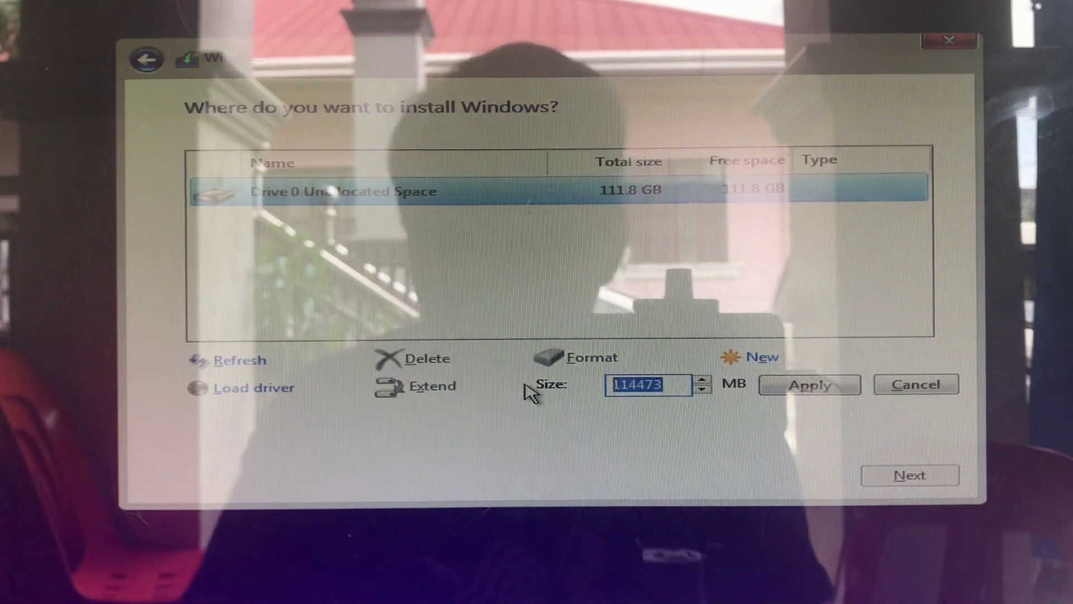
{"action": "type", "text": "30000"}
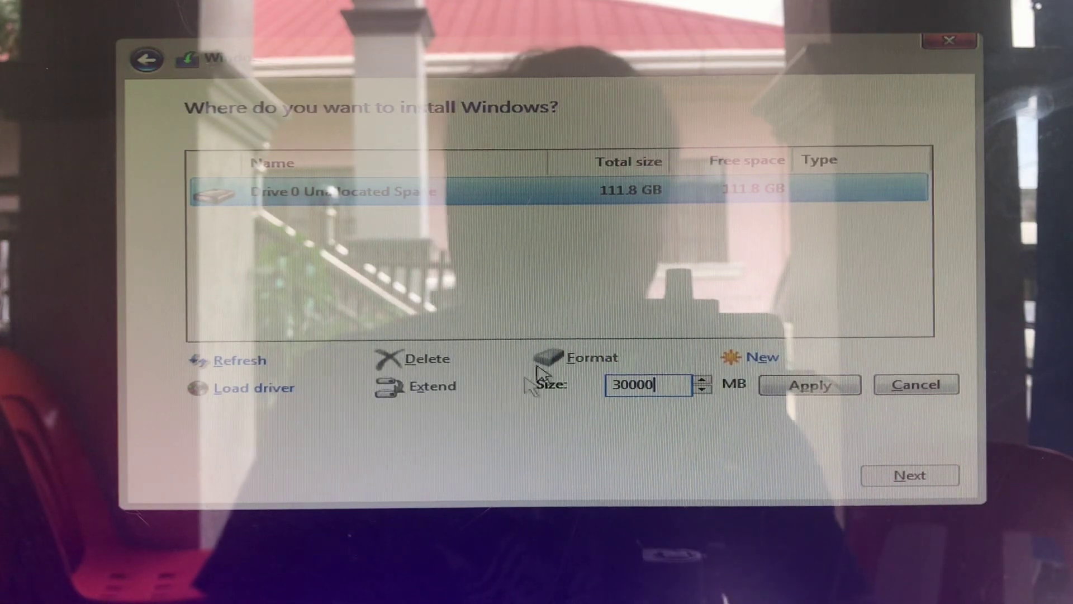
{"action": "left_click", "coordinate": [852, 389]}
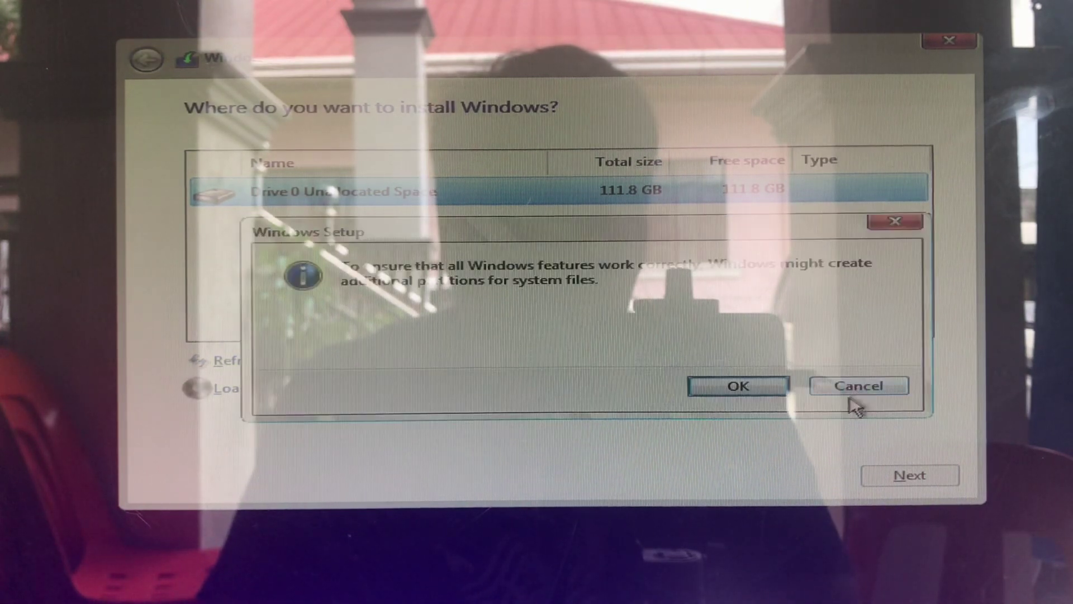
{"action": "left_click", "coordinate": [760, 389]}
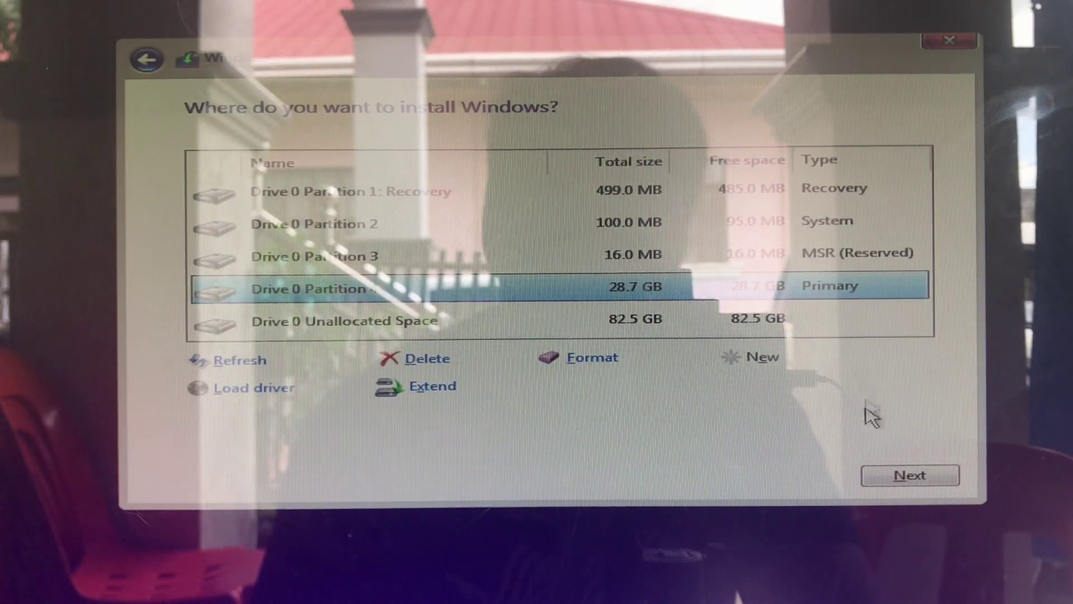
{"action": "left_click", "coordinate": [885, 480]}
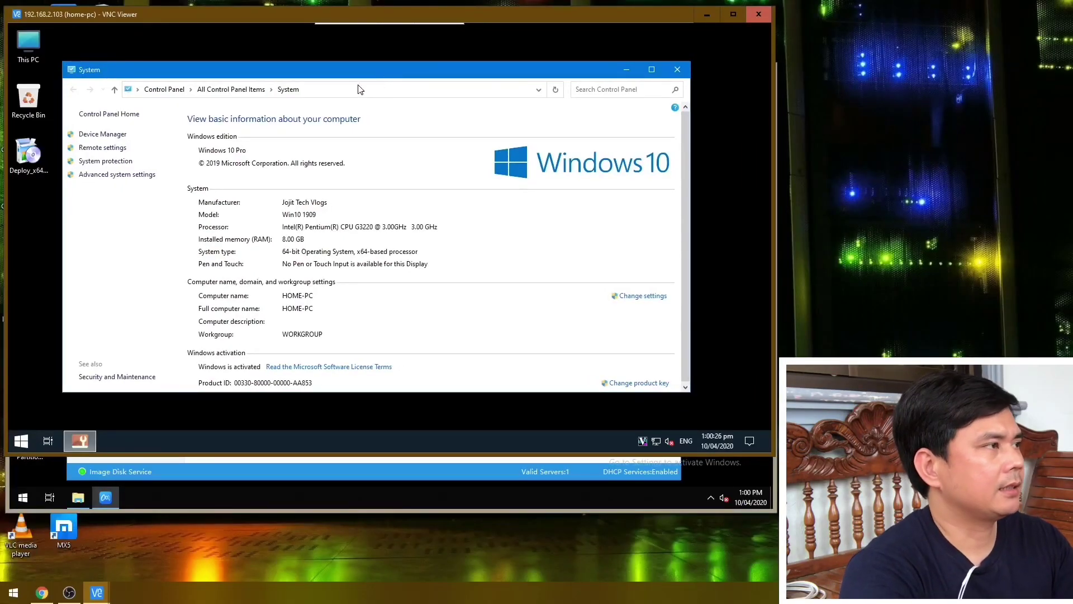
Step: Open Disk Management on the remote home-pc in the VNC Viewer session
{"action": "double_click", "coordinate": [28, 41]}
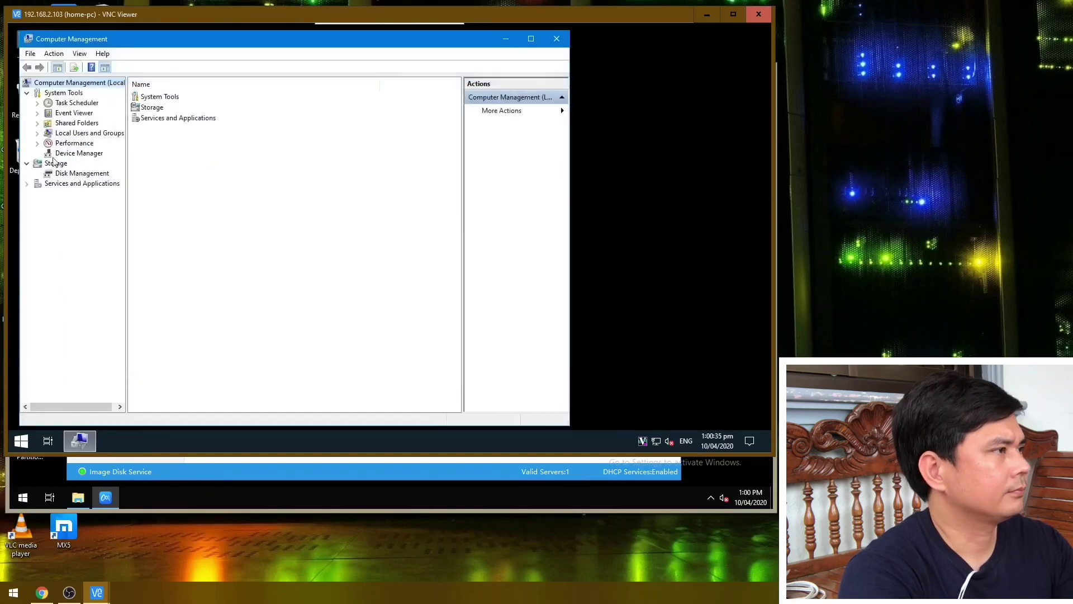
{"action": "left_click", "coordinate": [79, 153]}
{"action": "left_click", "coordinate": [84, 174]}
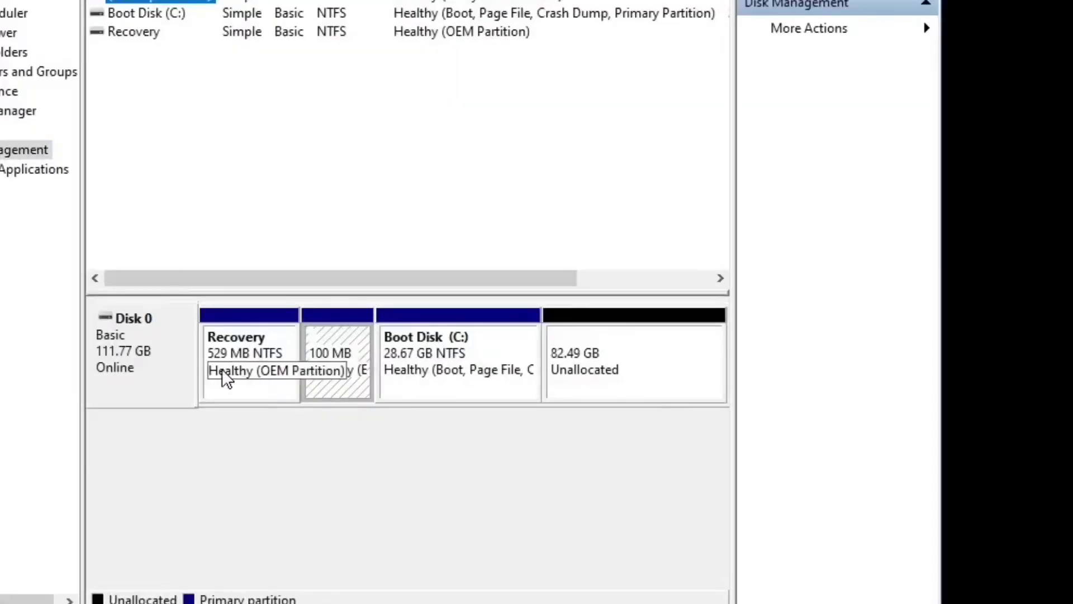
Step: Examine the Recovery, EFI System and Boot Disk (C:) partitions on Disk 0 one after the other
{"action": "left_click", "coordinate": [222, 369]}
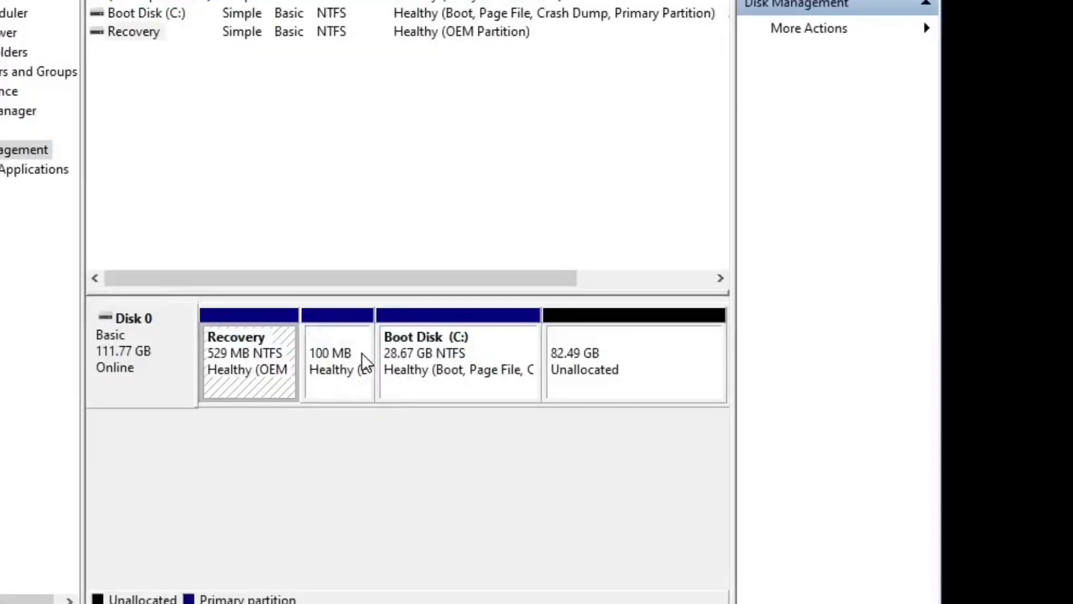
{"action": "left_click", "coordinate": [368, 350]}
{"action": "left_click", "coordinate": [427, 345]}
{"action": "left_click", "coordinate": [252, 349]}
{"action": "left_click", "coordinate": [339, 342]}
{"action": "left_click", "coordinate": [449, 343]}
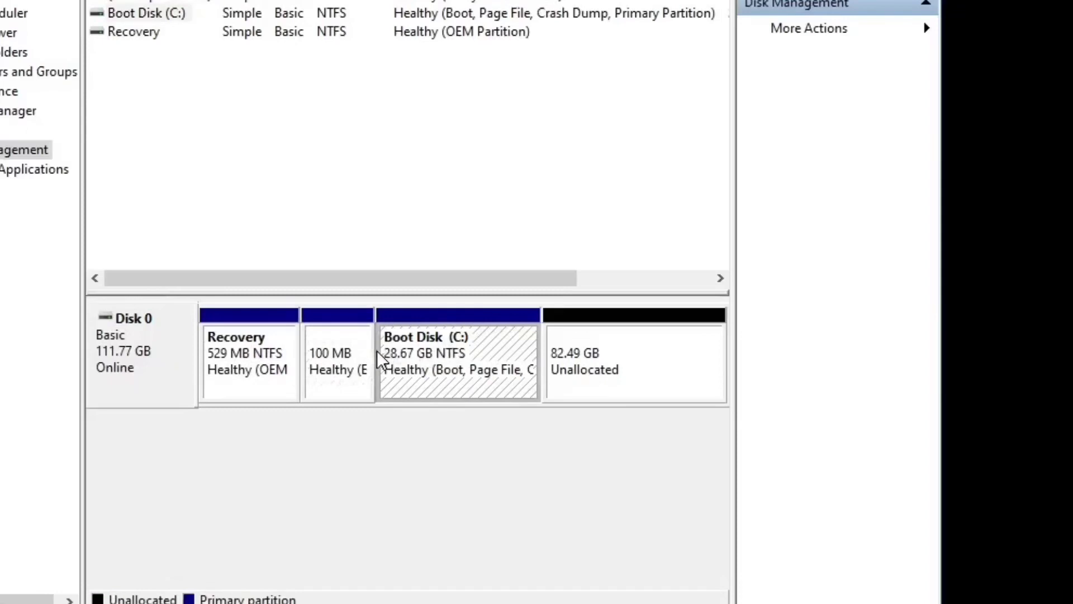
{"action": "left_click", "coordinate": [328, 369]}
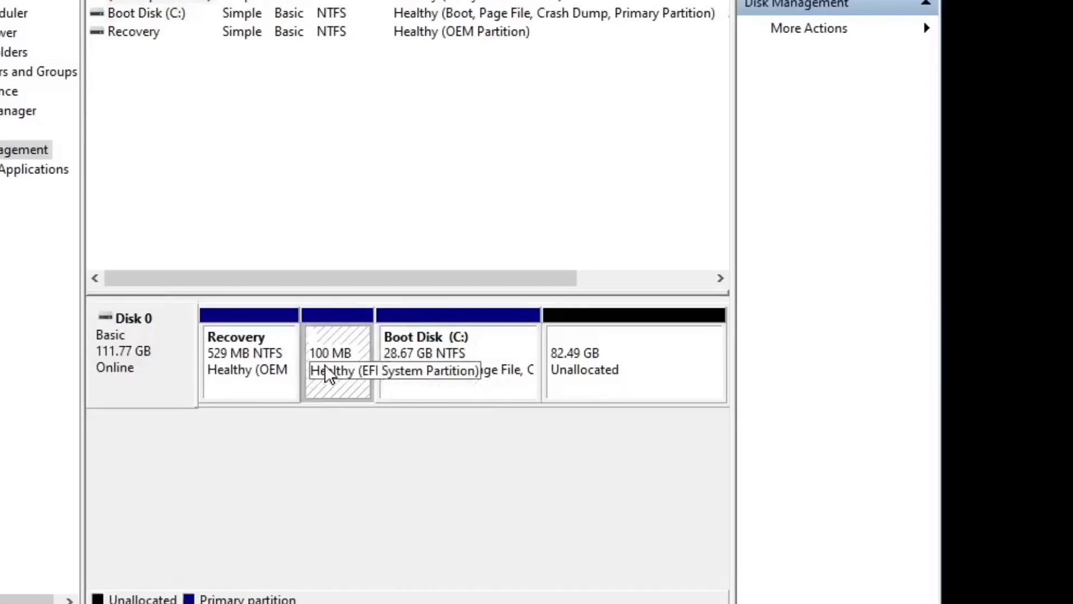
{"action": "left_click", "coordinate": [242, 353]}
{"action": "left_click", "coordinate": [331, 336]}
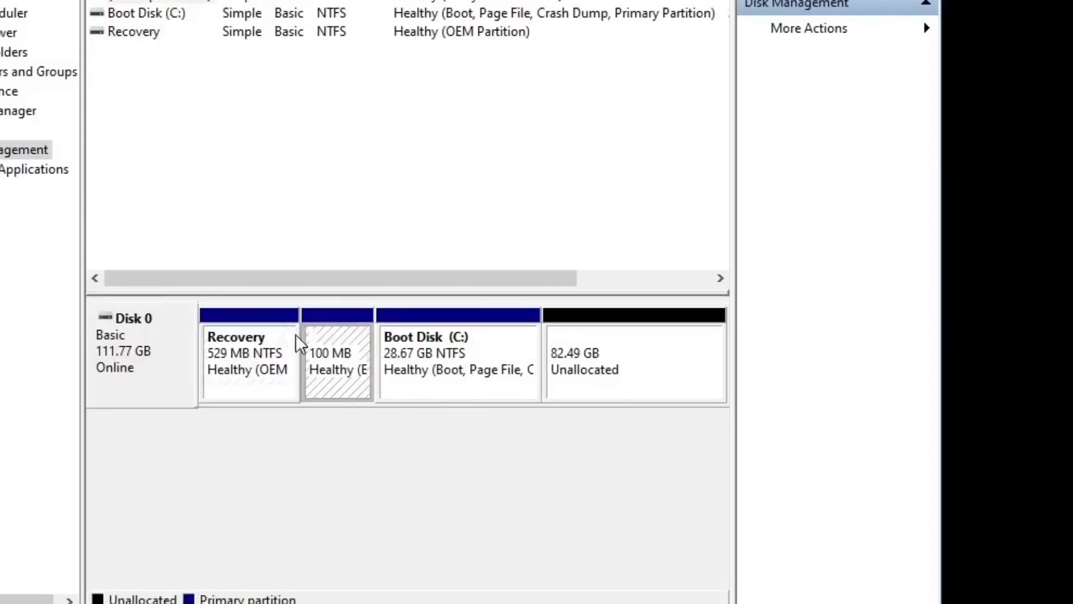
{"action": "left_click", "coordinate": [291, 333]}
{"action": "left_click", "coordinate": [354, 340]}
{"action": "left_click", "coordinate": [282, 341]}
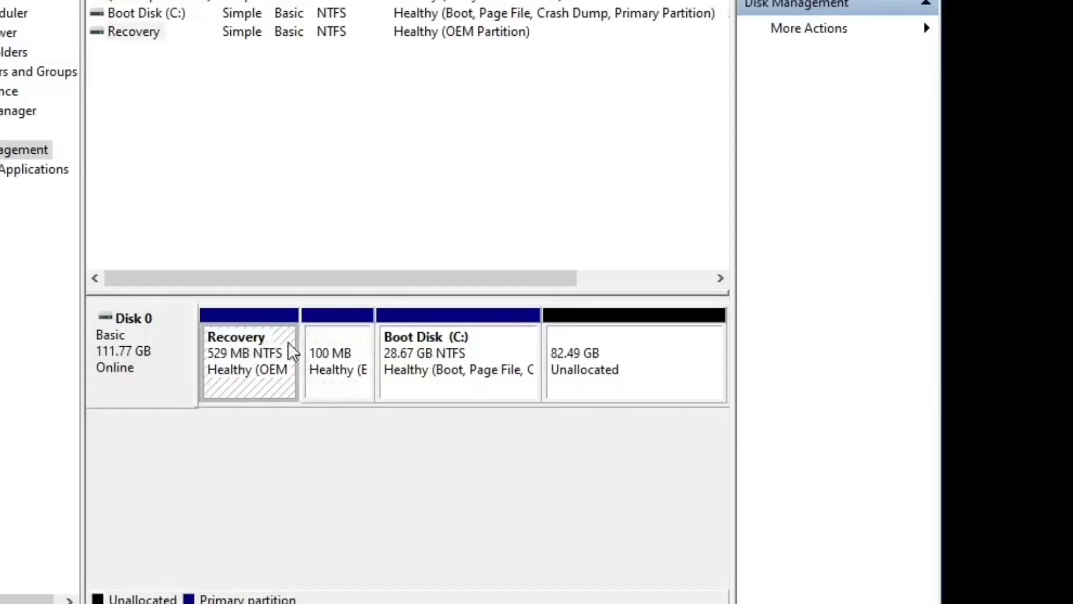
{"action": "left_click", "coordinate": [326, 346]}
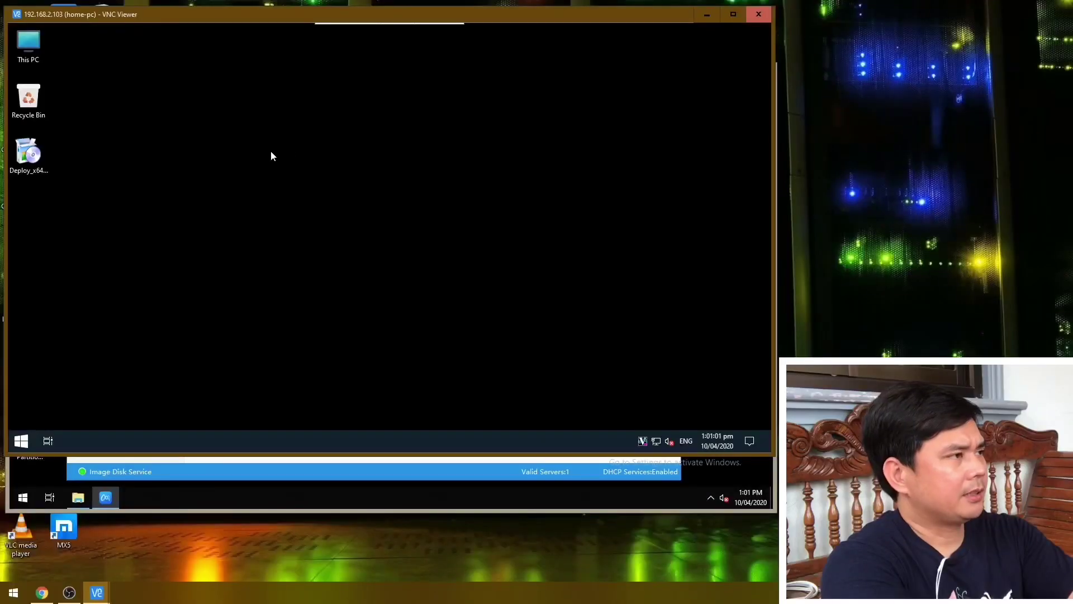
Step: Launch the Cloud update Deploy setup on the remote PC and proceed to the main server IP configuration
{"action": "left_click", "coordinate": [28, 150]}
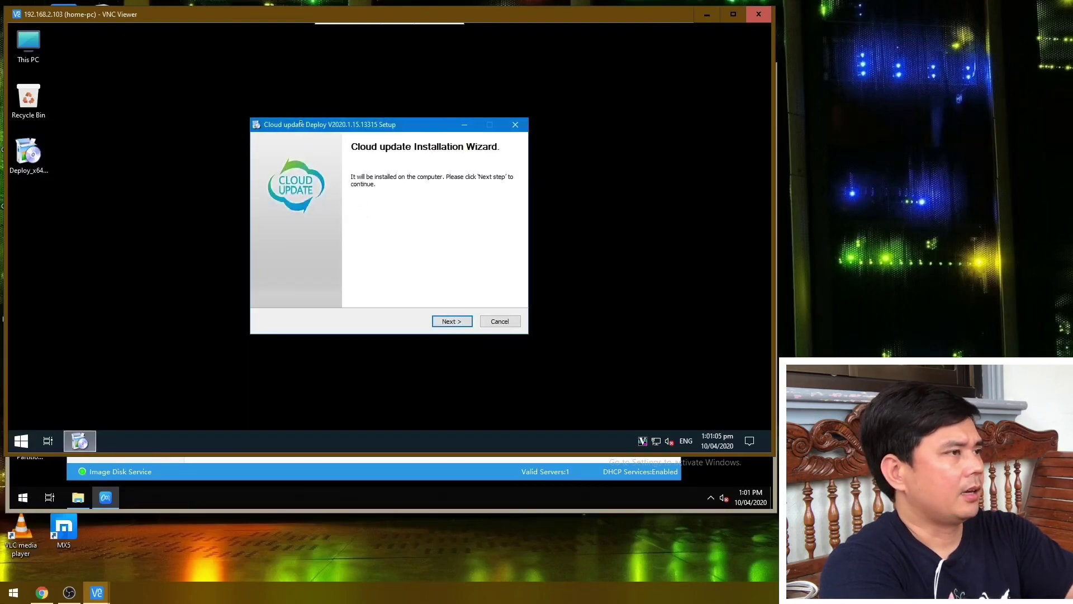
{"action": "left_click_drag", "start_coordinate": [300, 124], "coordinate": [241, 111]}
{"action": "left_click_drag", "start_coordinate": [251, 19], "coordinate": [255, 29]}
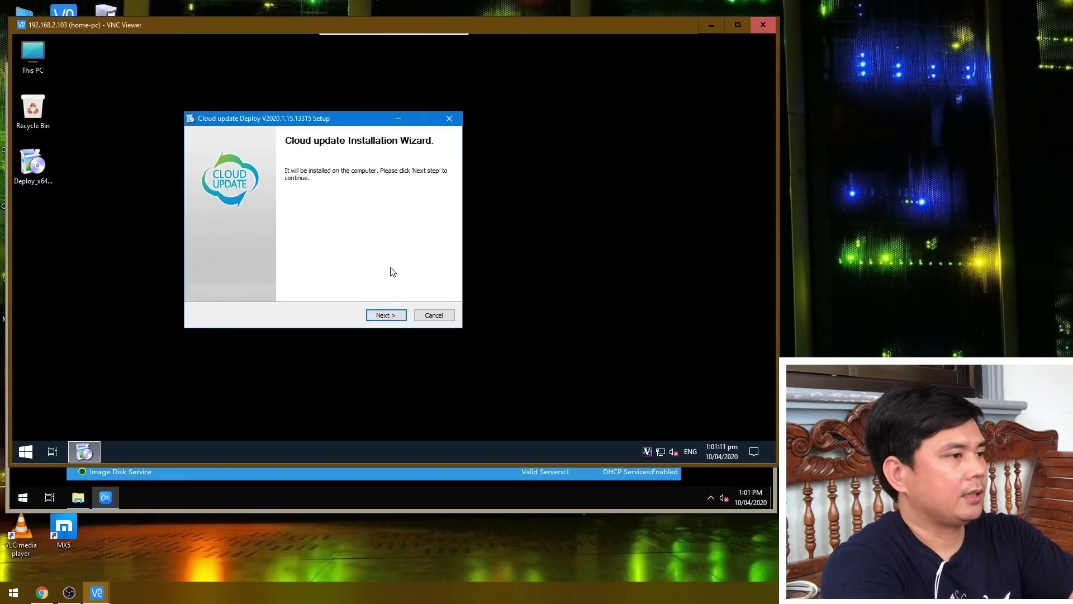
{"action": "left_click", "coordinate": [386, 315]}
{"action": "left_click", "coordinate": [386, 315]}
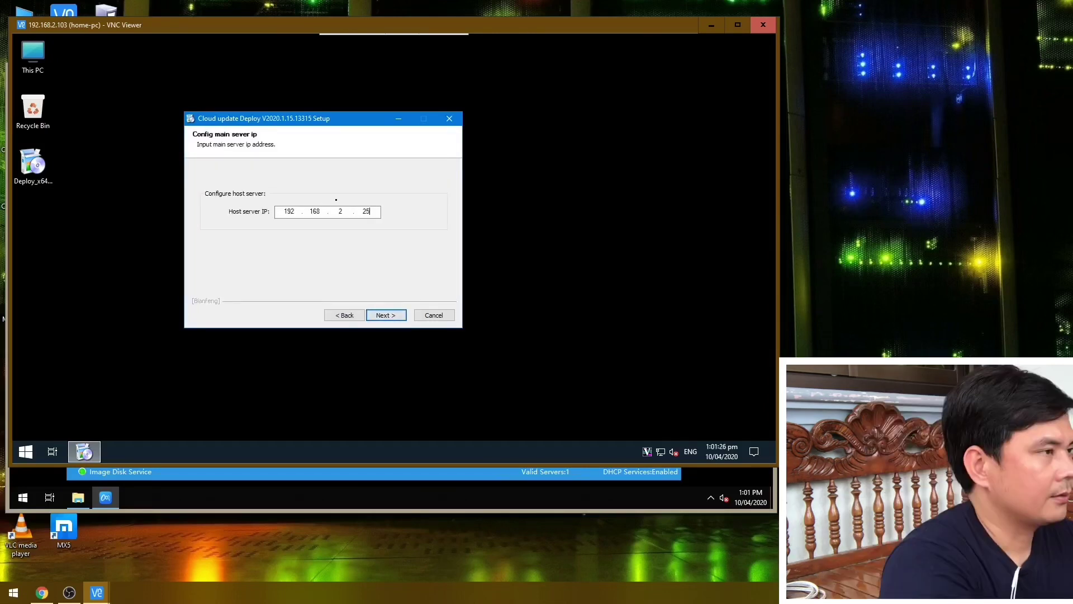
Step: Set the host server IP to 192.168.2.250 and complete the Deploy installation, allowing the unverified driver software
{"action": "type", "text": "0"}
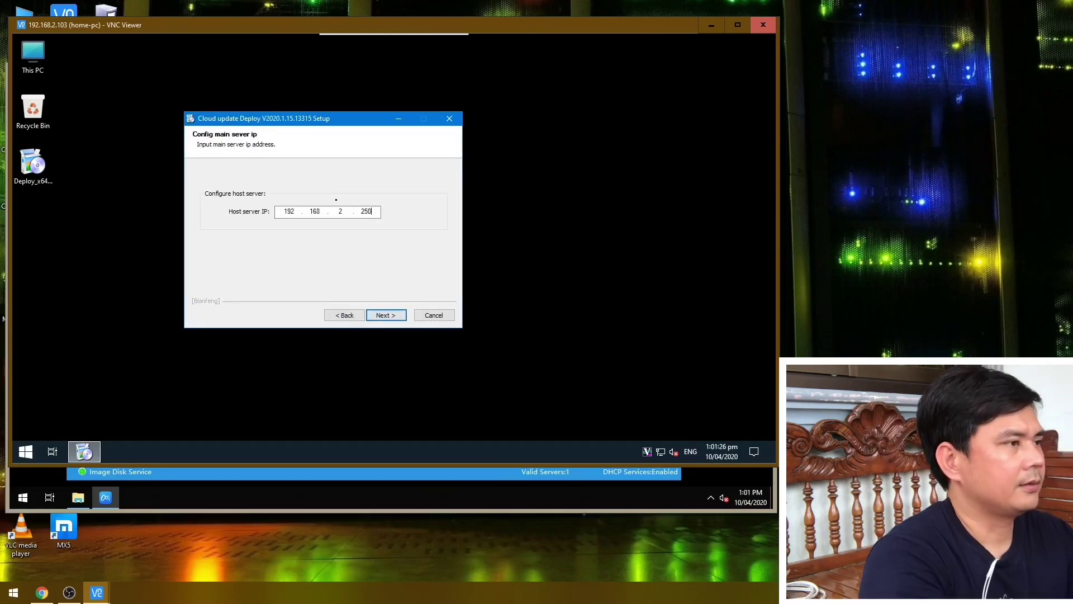
{"action": "left_click", "coordinate": [386, 316]}
{"action": "left_click", "coordinate": [382, 316]}
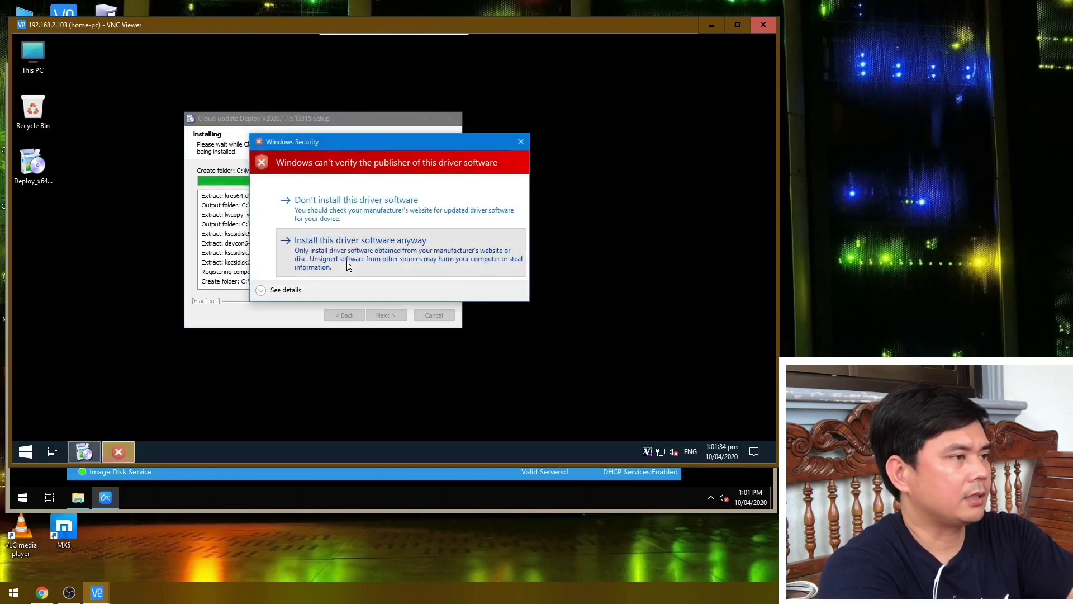
{"action": "left_click", "coordinate": [347, 264]}
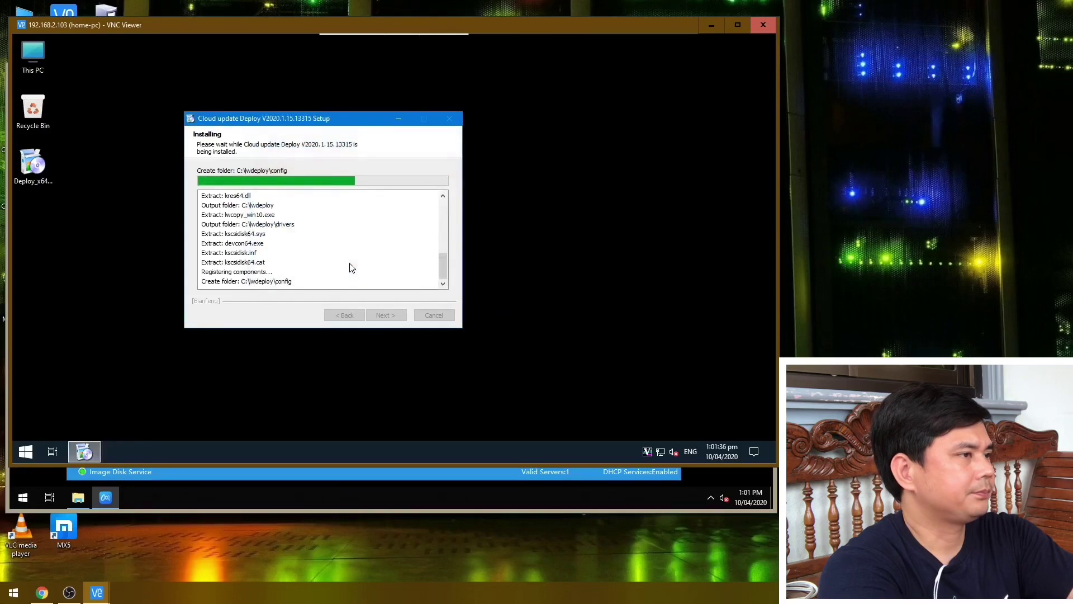
{"action": "left_click", "coordinate": [385, 315]}
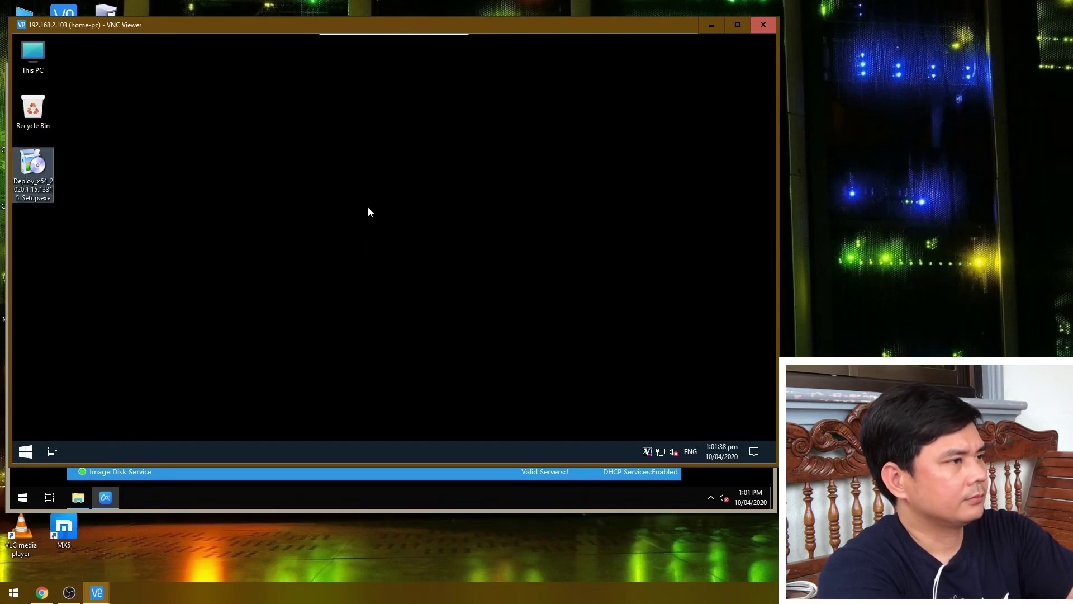
Step: Refresh the remote PC's desktop and restart its Windows
{"action": "right_click", "coordinate": [369, 208]}
{"action": "left_click", "coordinate": [383, 239]}
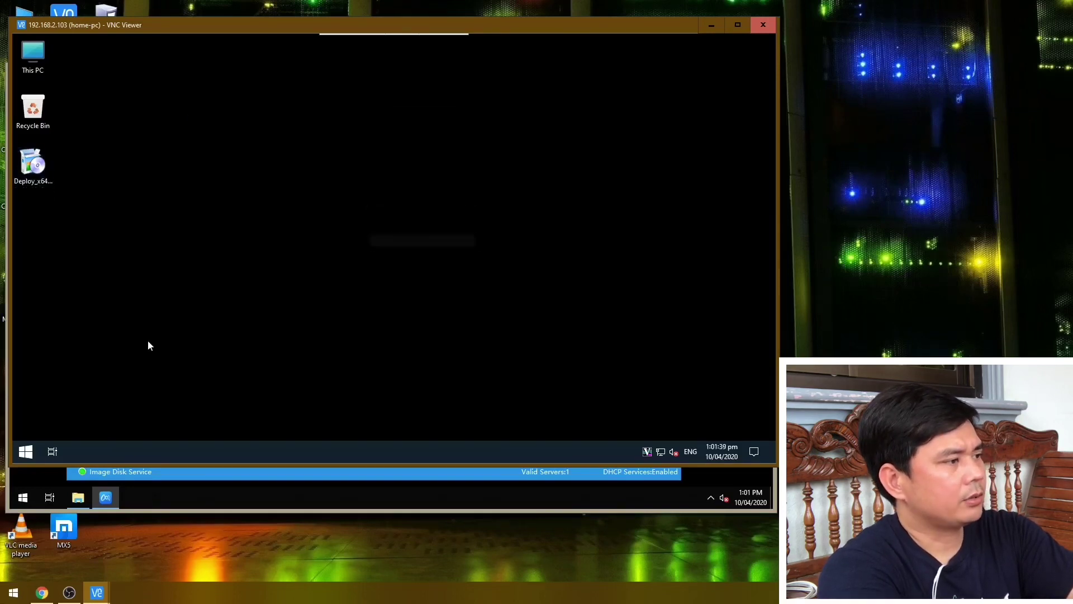
{"action": "left_click", "coordinate": [35, 450]}
{"action": "left_click", "coordinate": [220, 423]}
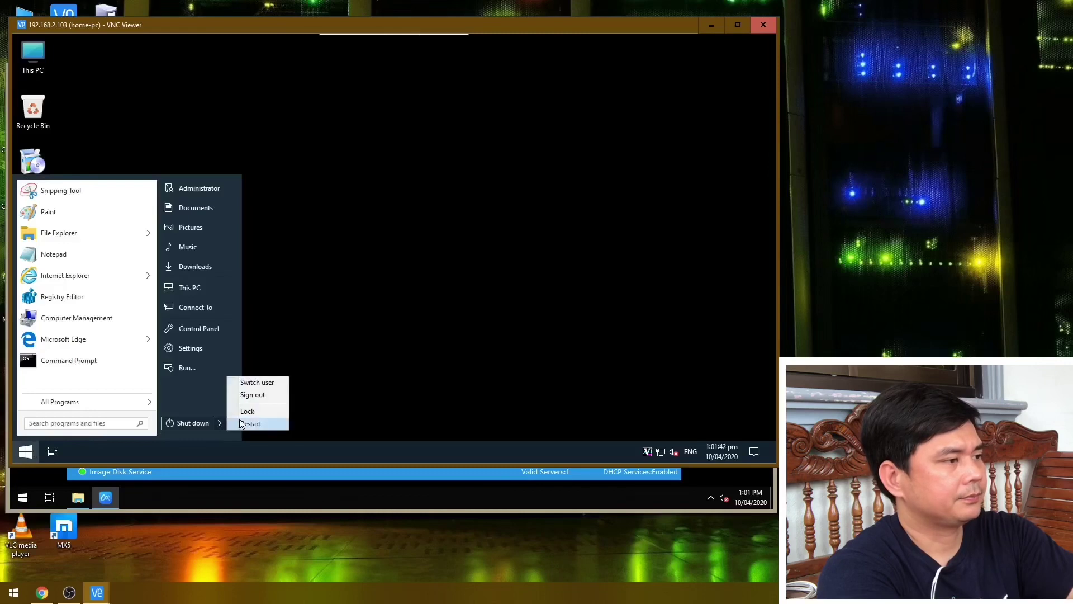
{"action": "left_click", "coordinate": [250, 423]}
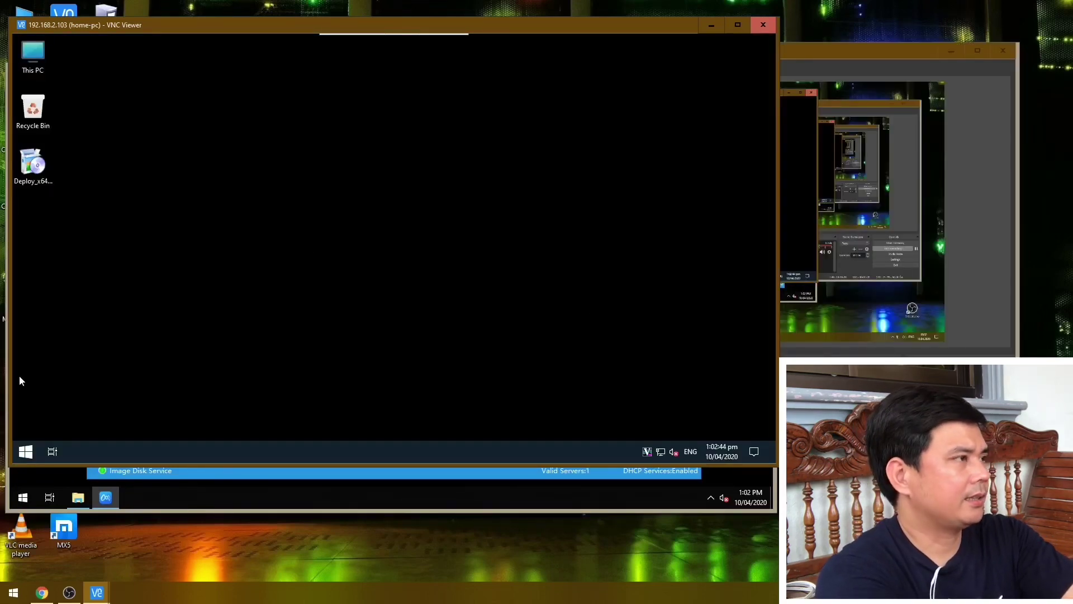
Step: Launch the Diskless Deploy Tool on the remote PC and connect to the server by entering the server password
{"action": "left_click", "coordinate": [25, 451]}
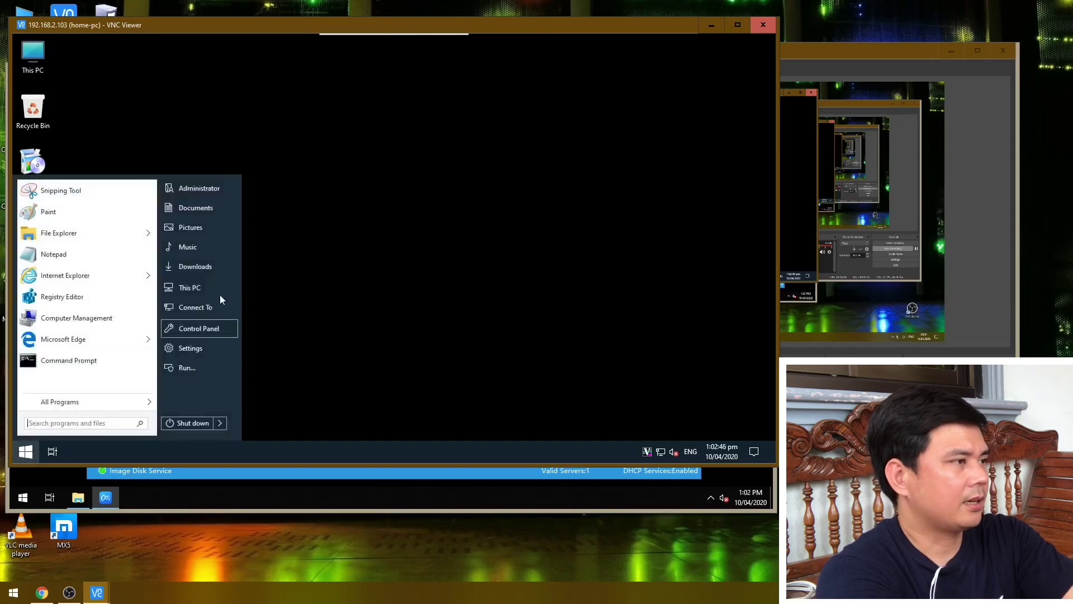
{"action": "left_click", "coordinate": [117, 405]}
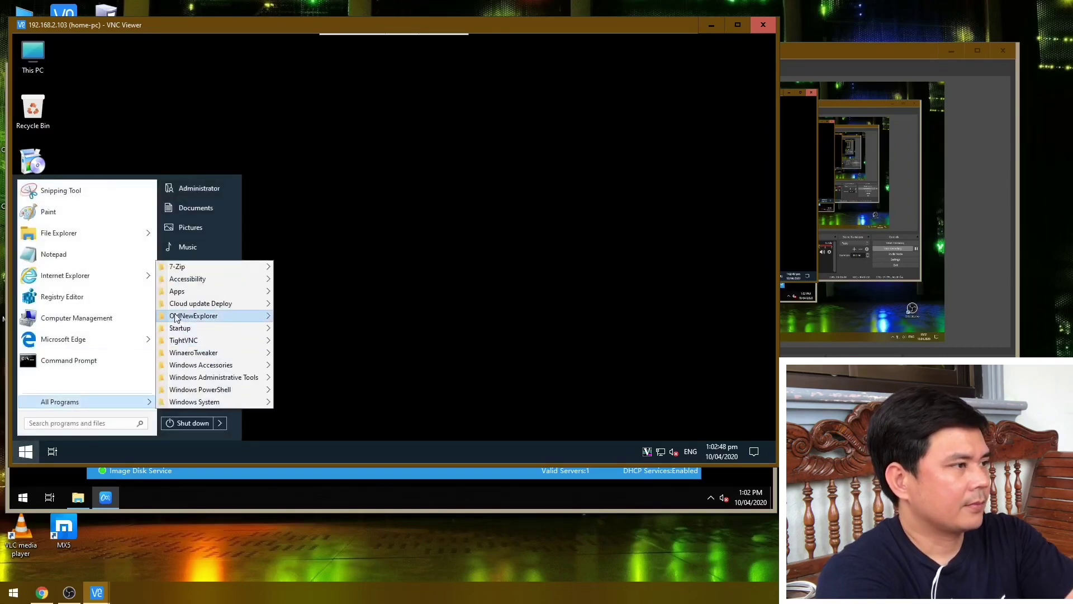
{"action": "mouse_move", "coordinate": [182, 304]}
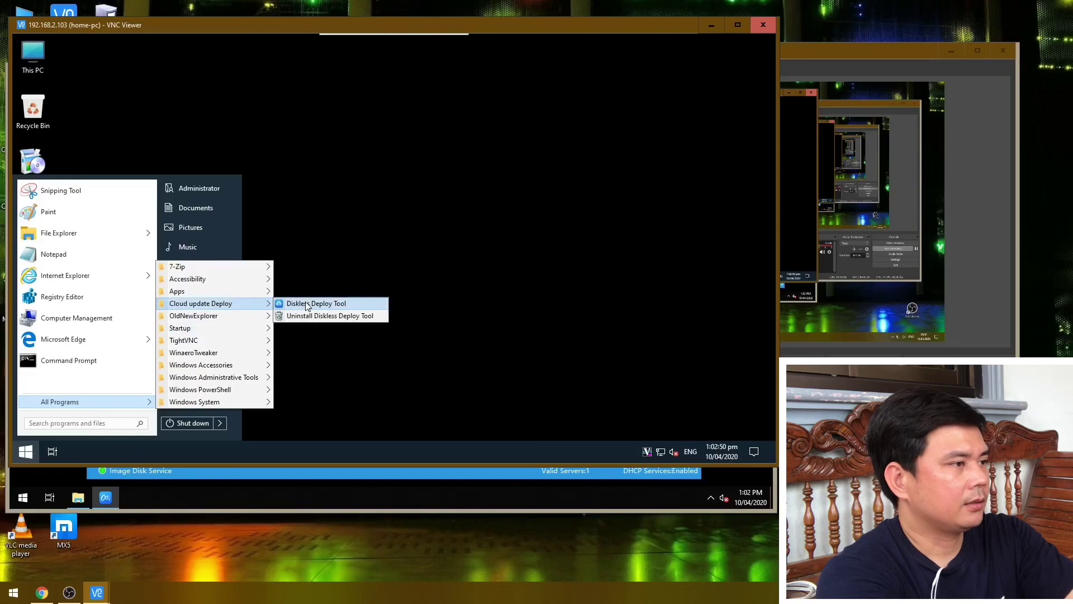
{"action": "left_click", "coordinate": [335, 305]}
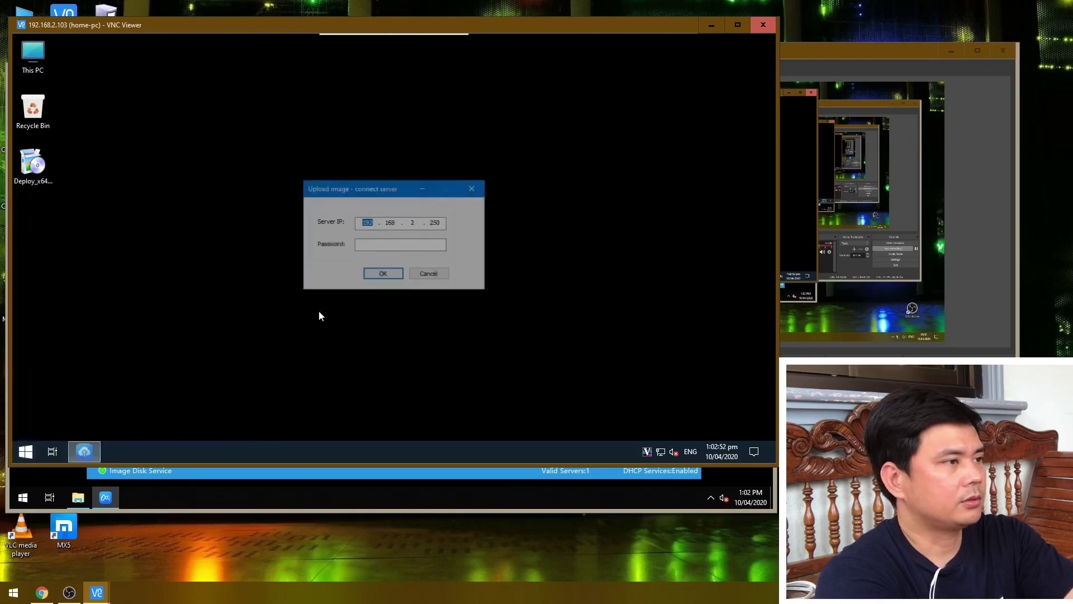
{"action": "left_click", "coordinate": [375, 247]}
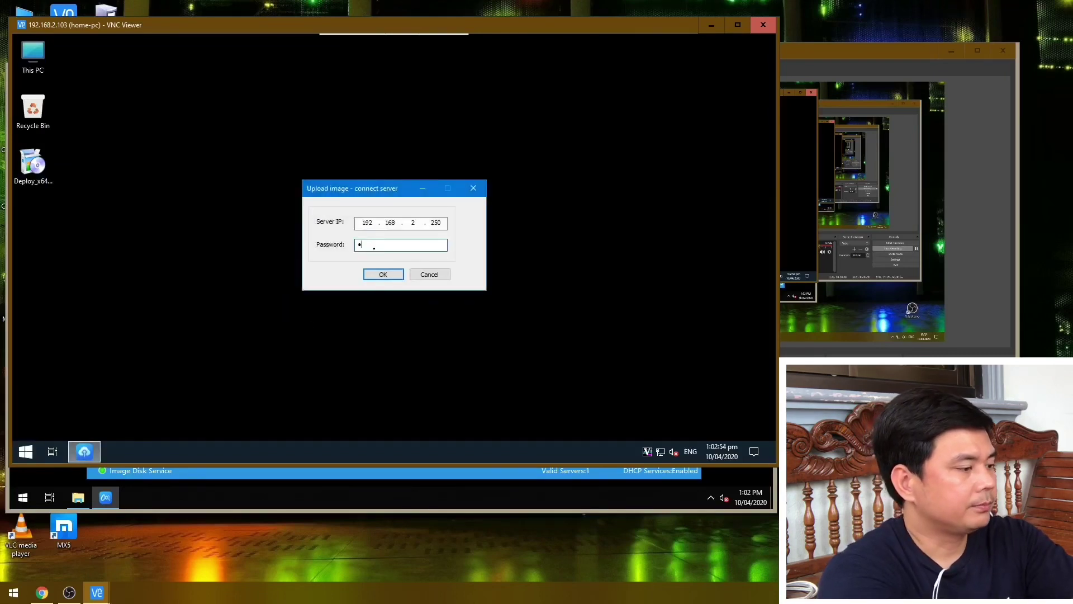
{"action": "type", "text": "••••••"}
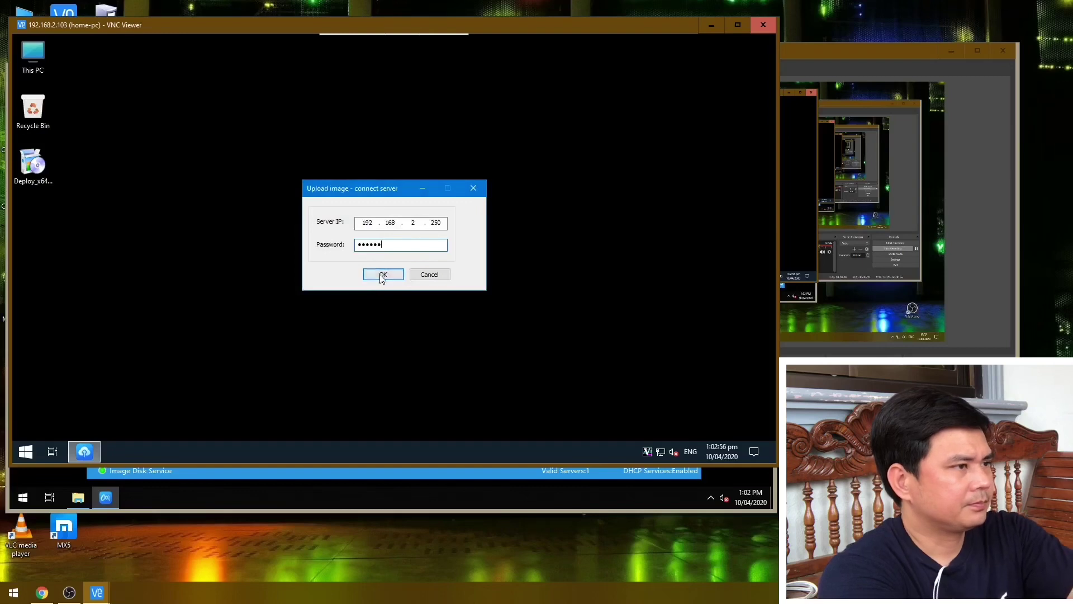
{"action": "left_click", "coordinate": [380, 274]}
Step: Choose Win10_UEFI as the current image, mount it, and open the Windows disk manager
{"action": "left_click_drag", "start_coordinate": [331, 167], "coordinate": [244, 119]}
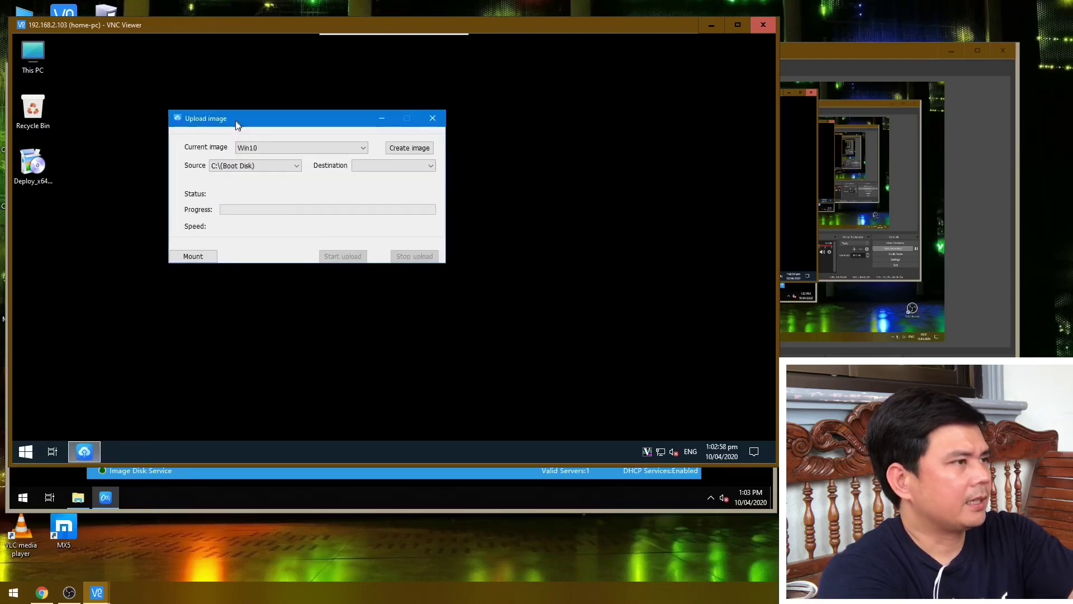
{"action": "left_click", "coordinate": [358, 148]}
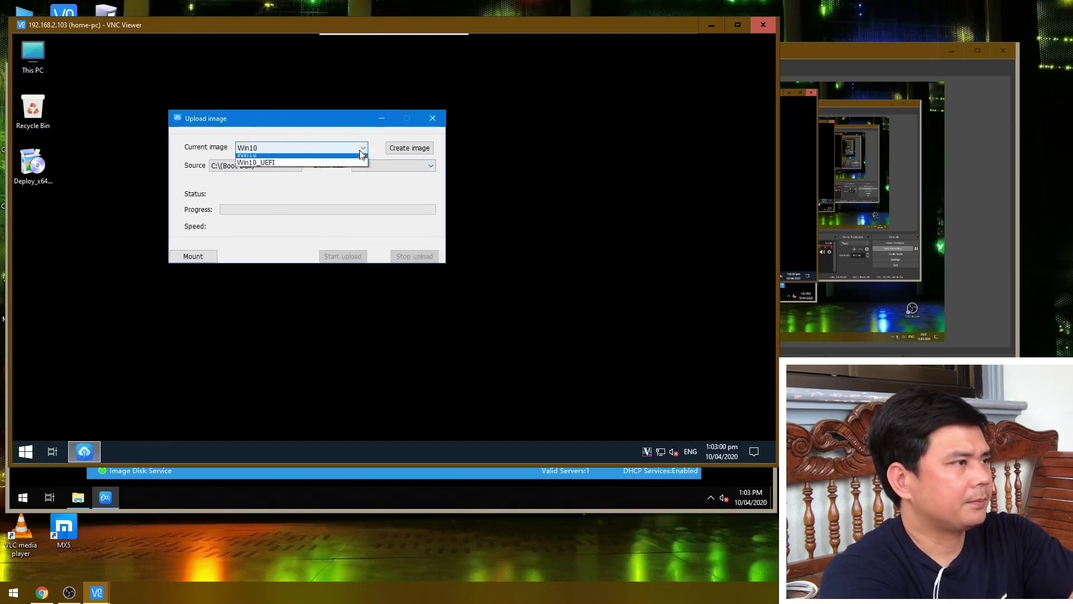
{"action": "left_click", "coordinate": [360, 147]}
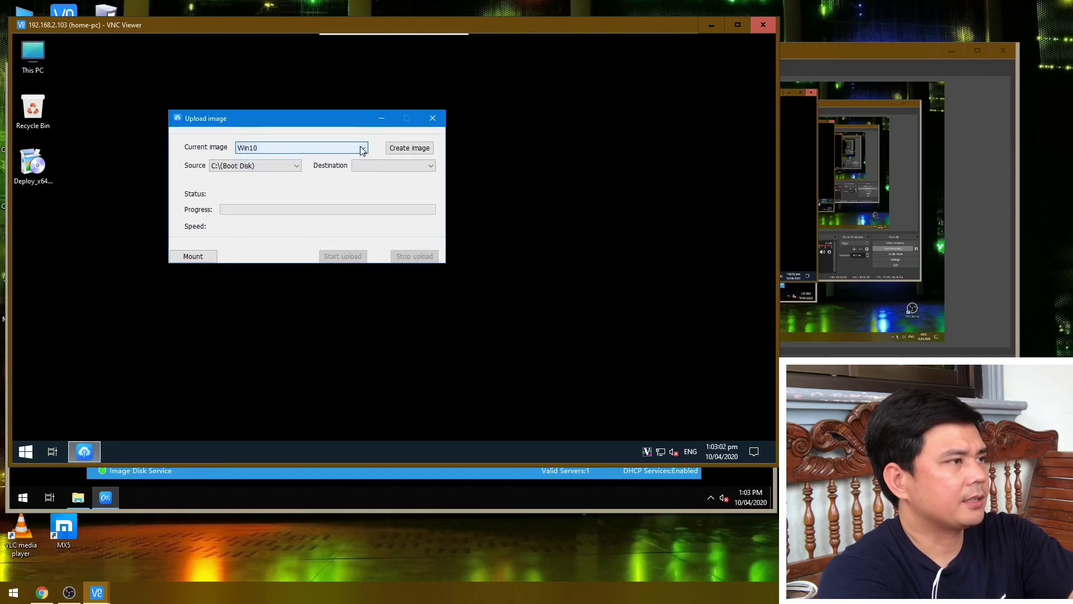
{"action": "left_click", "coordinate": [360, 147]}
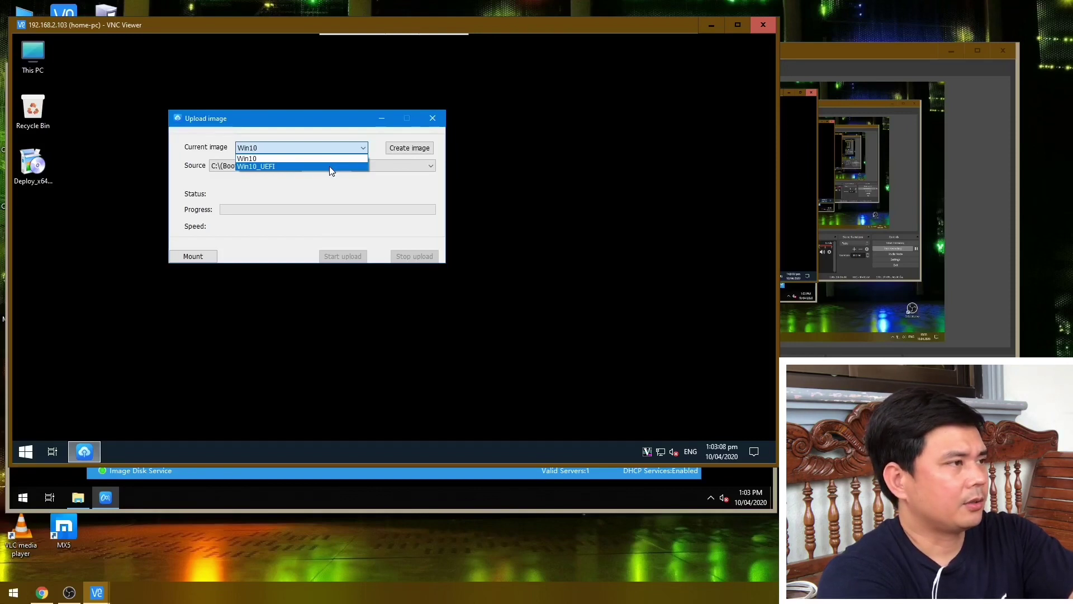
{"action": "left_click", "coordinate": [330, 168]}
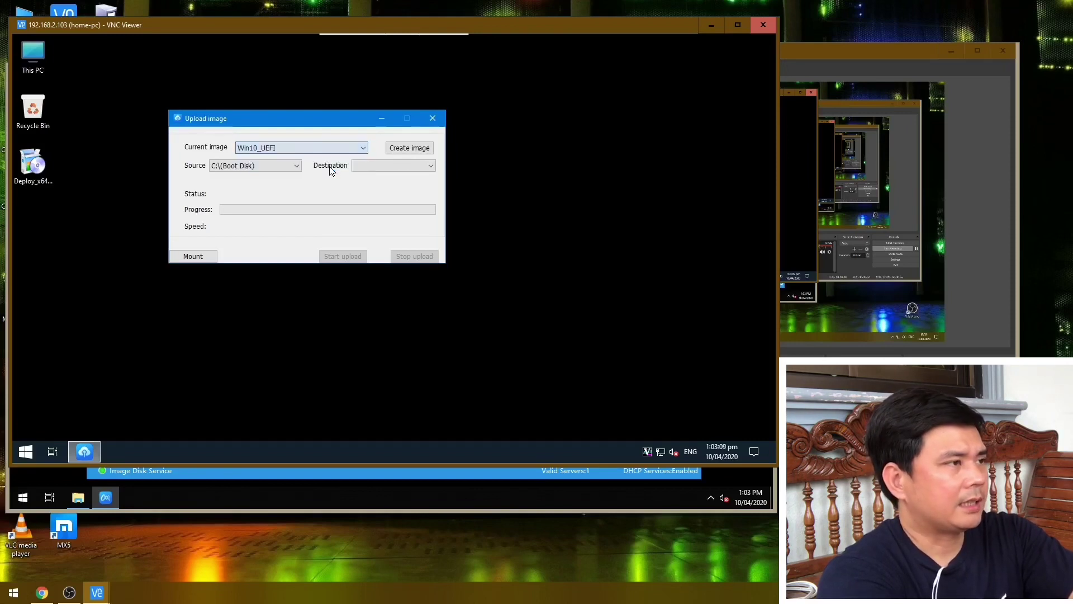
{"action": "left_click", "coordinate": [205, 258]}
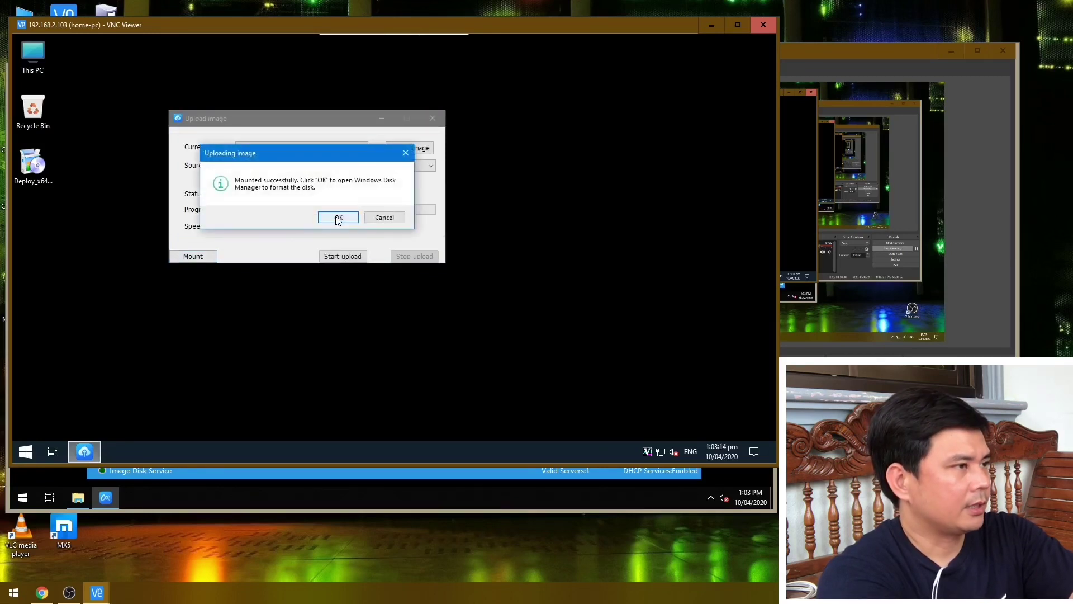
{"action": "left_click", "coordinate": [338, 218]}
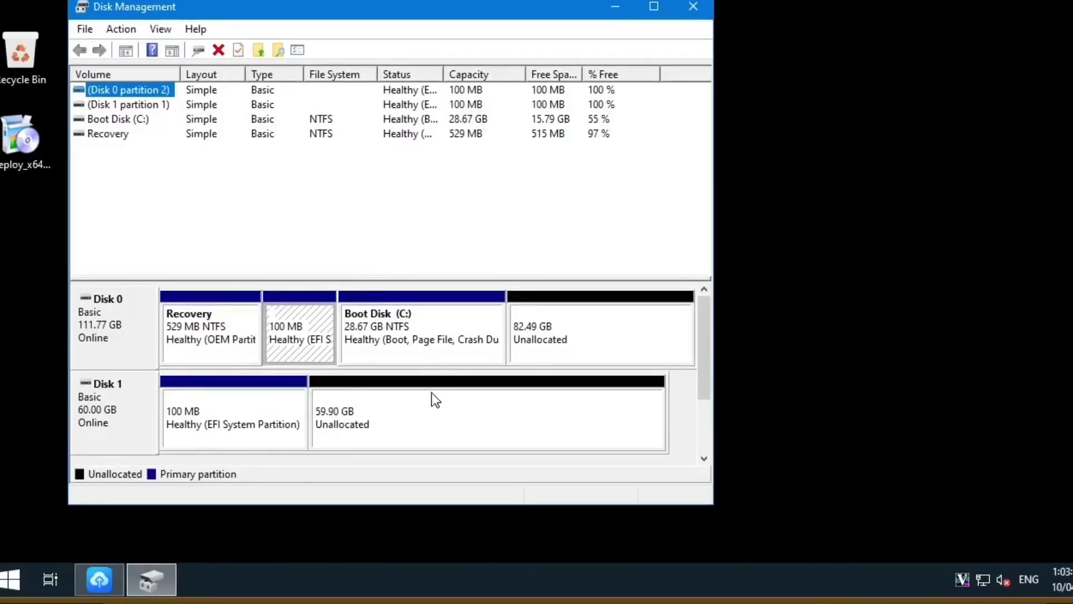
Step: Examine the EFI System Partition and the unallocated space on the mounted Disk 1
{"action": "left_click", "coordinate": [409, 409]}
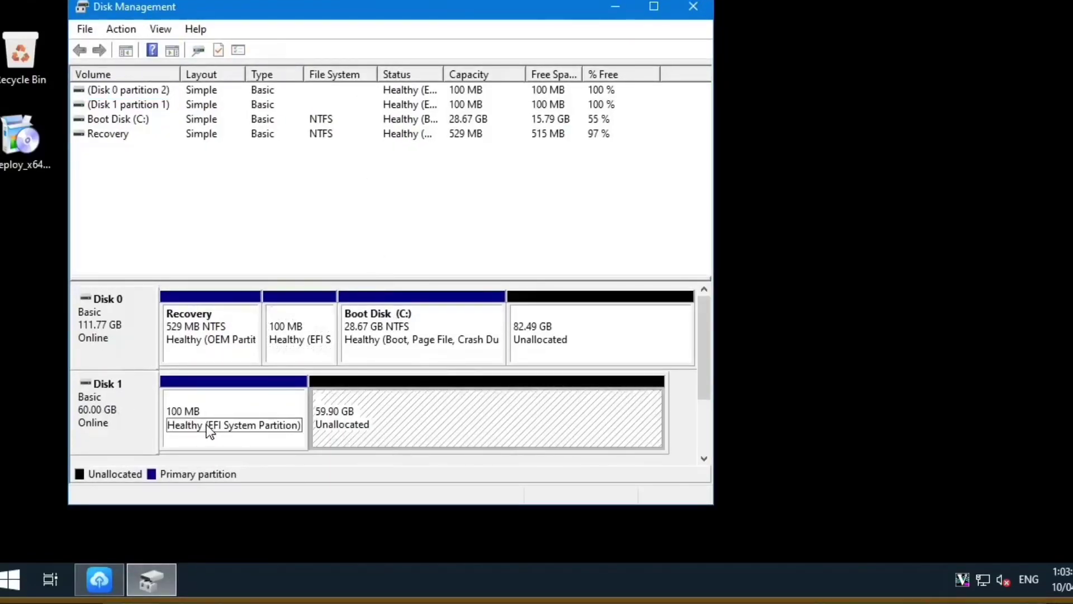
{"action": "left_click", "coordinate": [206, 425]}
{"action": "left_click", "coordinate": [436, 416]}
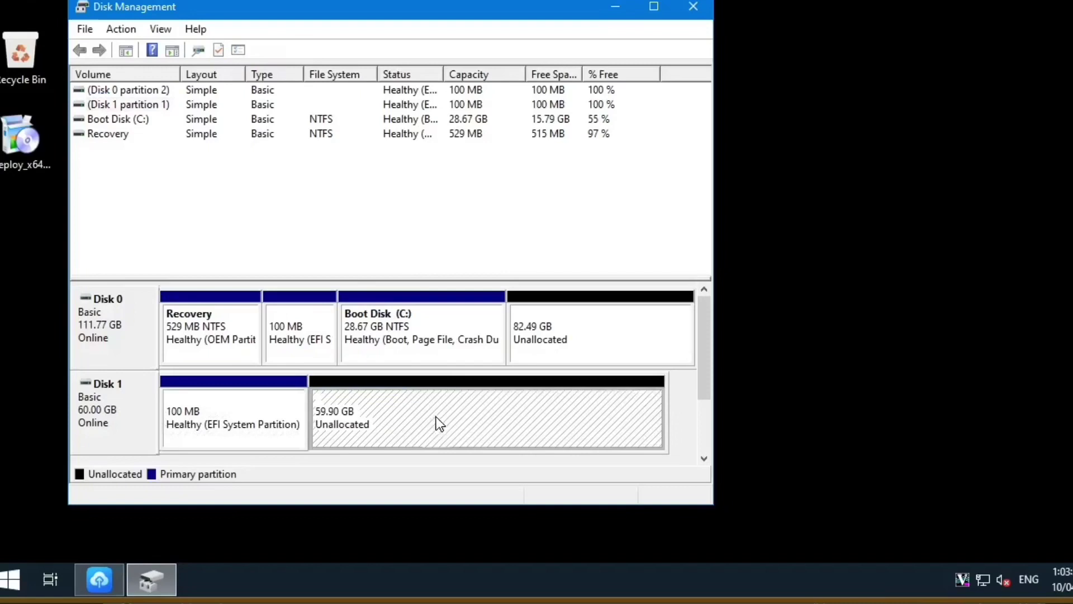
{"action": "left_click", "coordinate": [246, 429]}
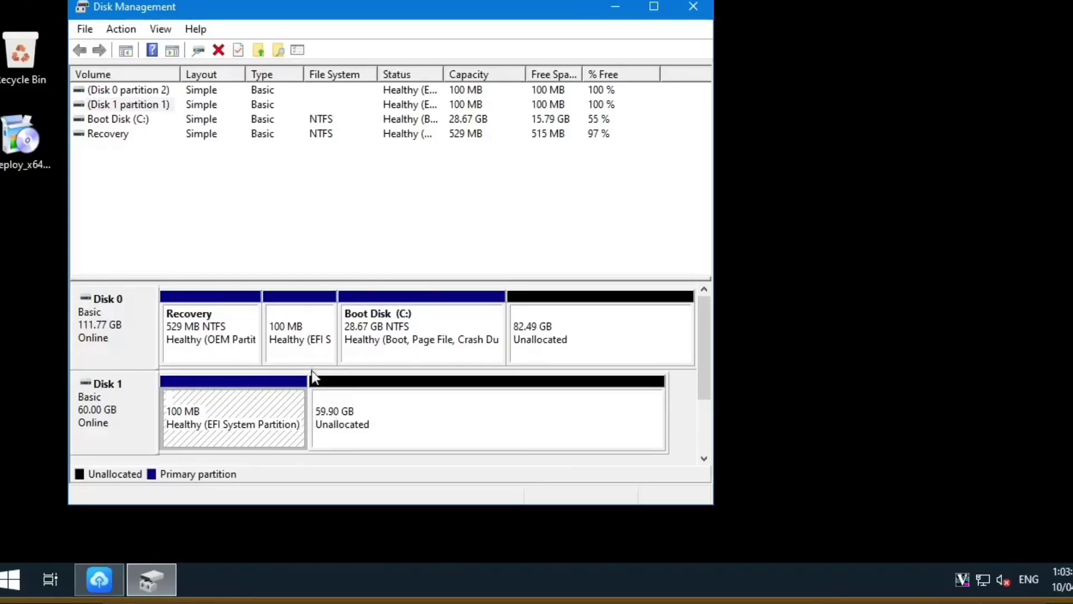
{"action": "left_click", "coordinate": [279, 426]}
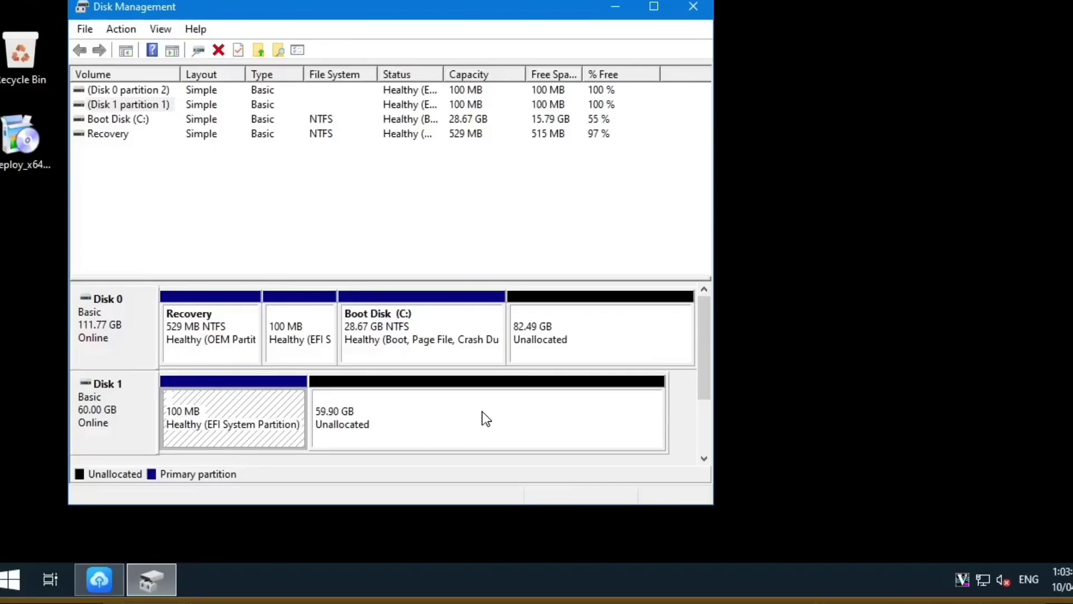
Step: Create a 61337 MB simple volume in Disk 1's unallocated space, quick-formatted as NTFS and labelled New Volume, and close Disk Management
{"action": "left_click", "coordinate": [425, 419]}
{"action": "right_click", "coordinate": [415, 411]}
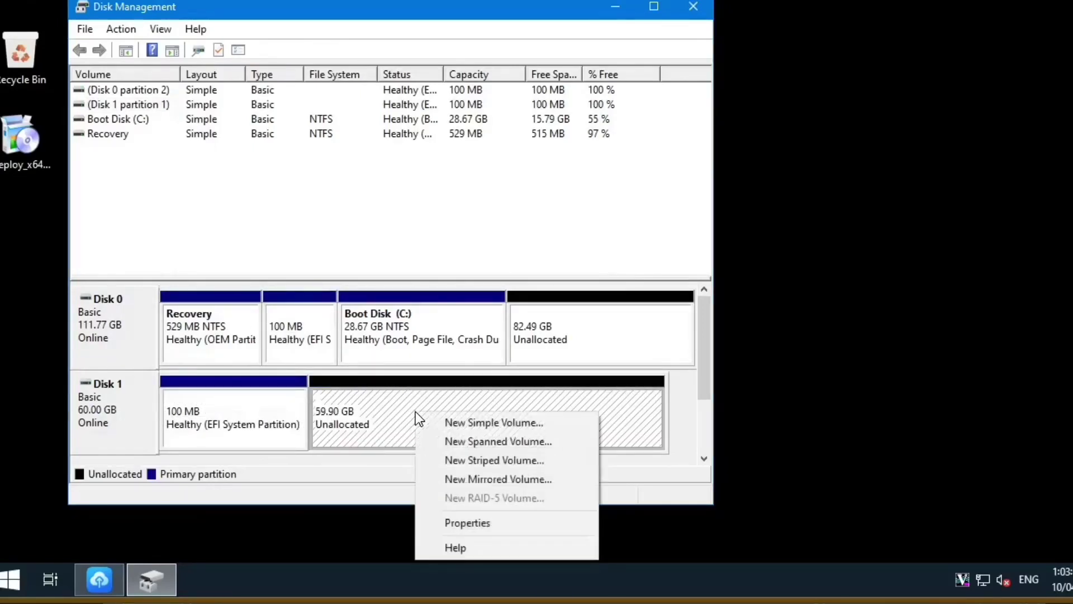
{"action": "left_click", "coordinate": [481, 424]}
{"action": "left_click", "coordinate": [408, 402]}
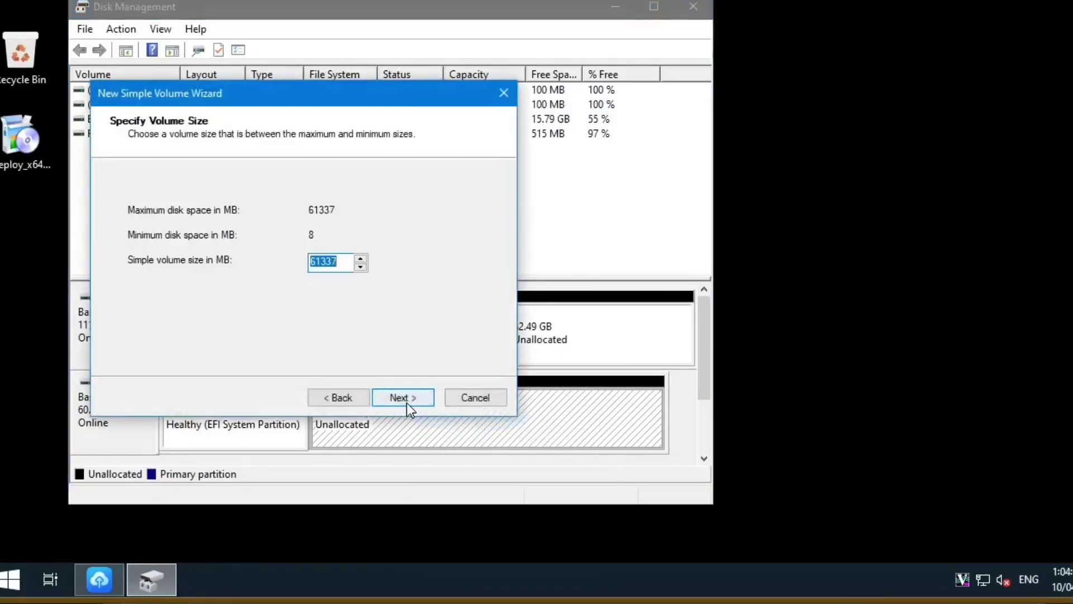
{"action": "left_click", "coordinate": [407, 402]}
{"action": "left_click", "coordinate": [407, 402]}
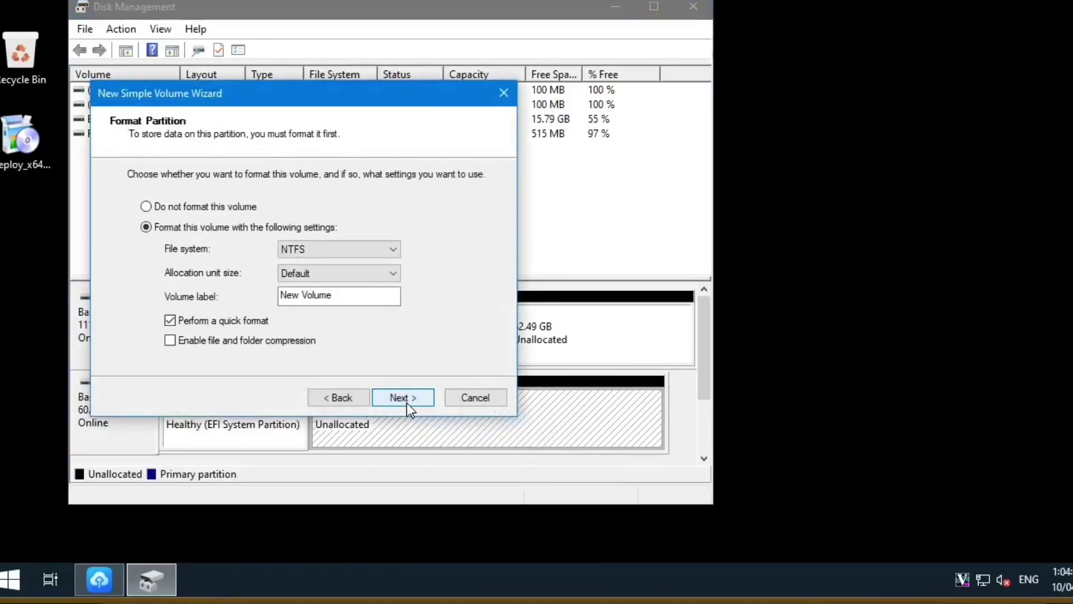
{"action": "left_click", "coordinate": [407, 402]}
{"action": "left_click", "coordinate": [407, 402]}
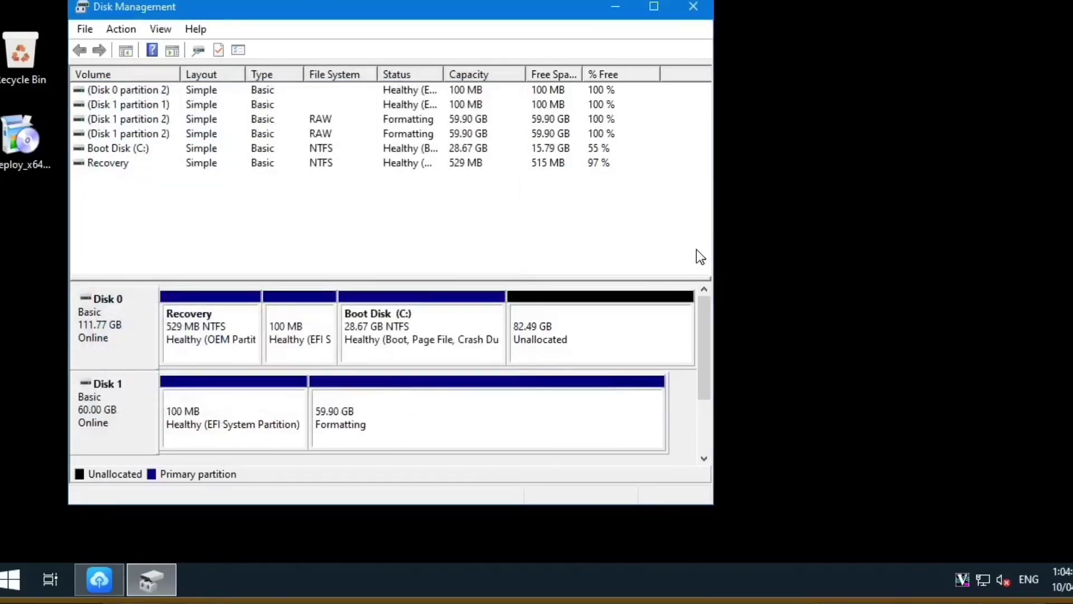
{"action": "left_click", "coordinate": [698, 9]}
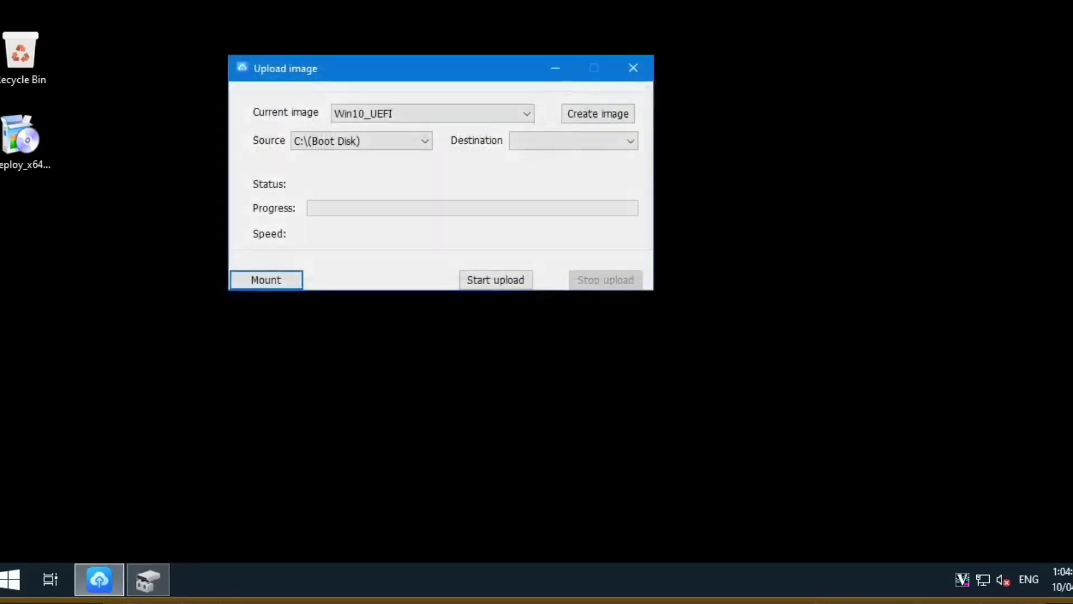
Step: Check the drives in This PC, set the upload destination to D:\(New Volume), and start uploading the C: boot disk
{"action": "key", "text": "super+e"}
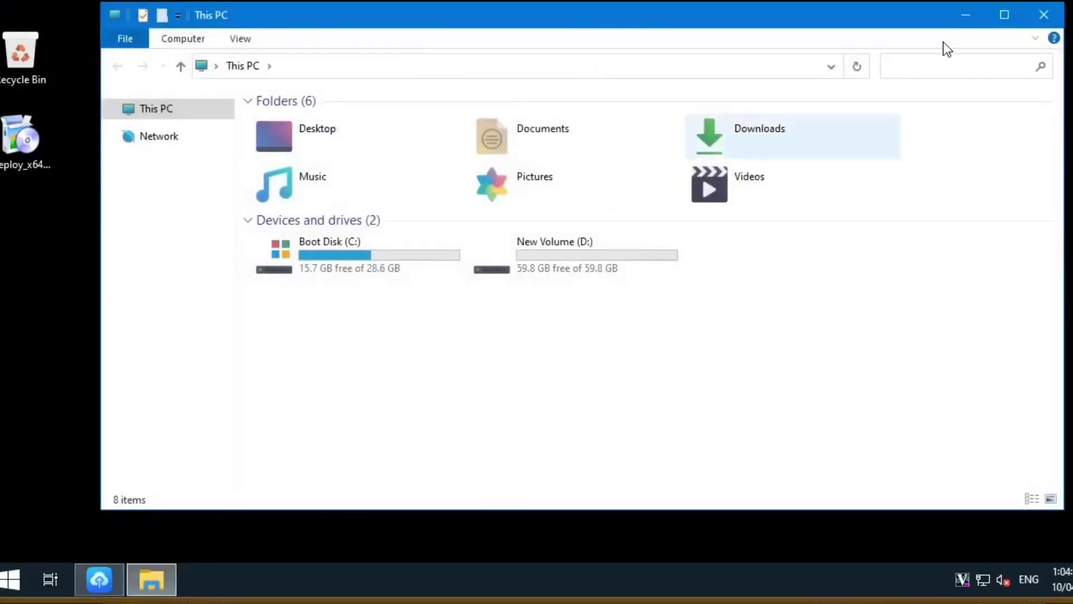
{"action": "left_click", "coordinate": [966, 14]}
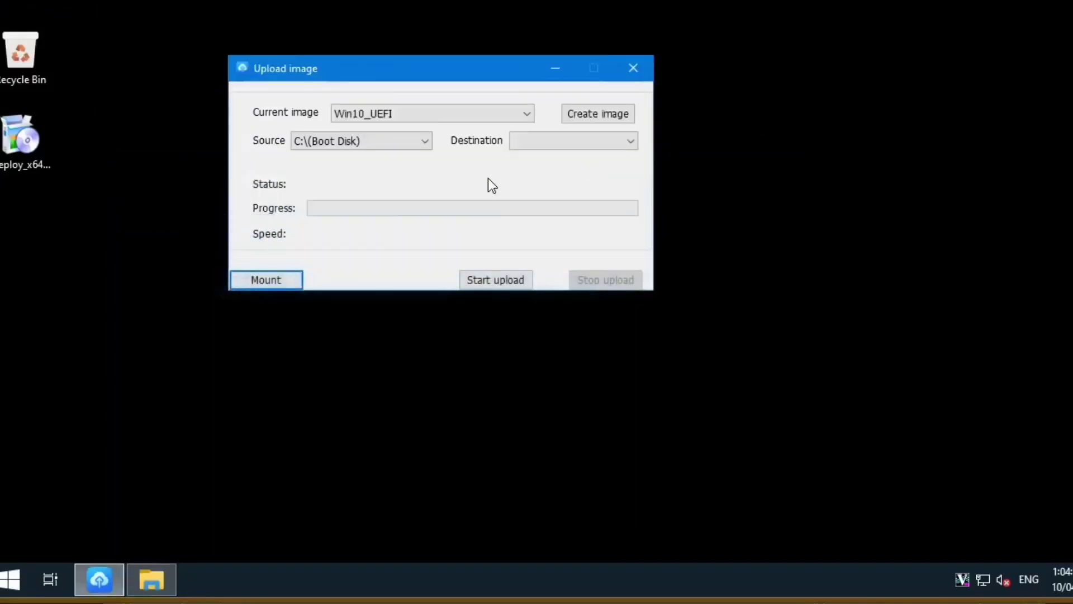
{"action": "left_click", "coordinate": [538, 142]}
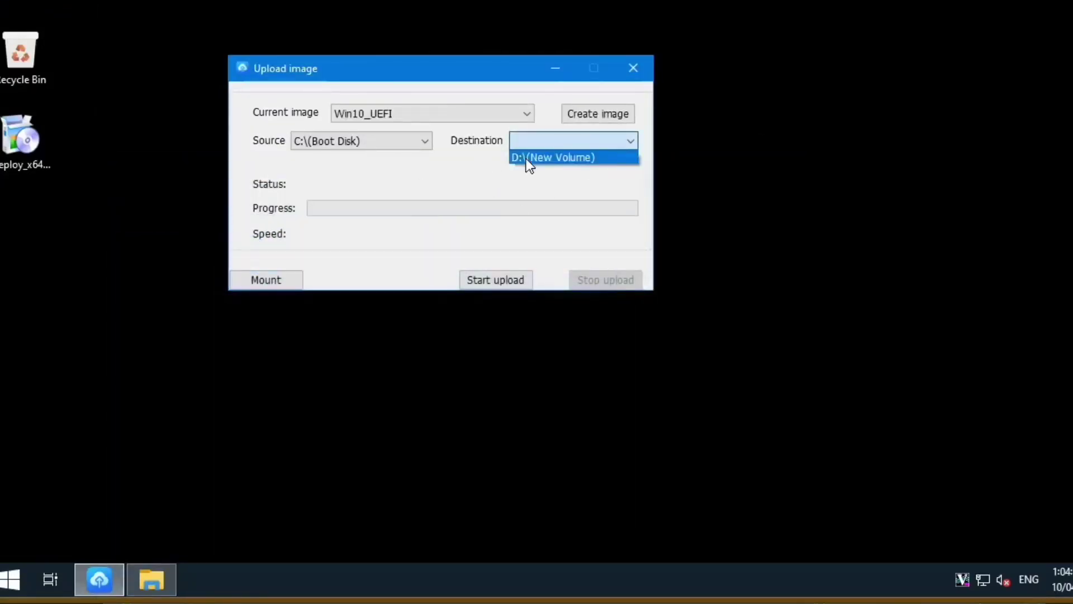
{"action": "left_click", "coordinate": [526, 159]}
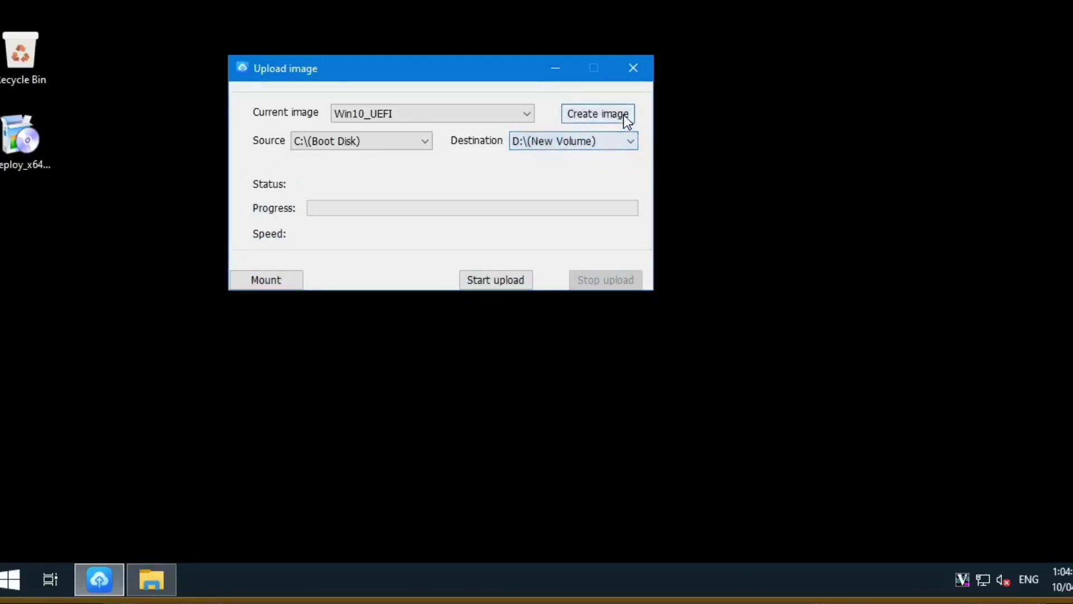
{"action": "left_click", "coordinate": [504, 280]}
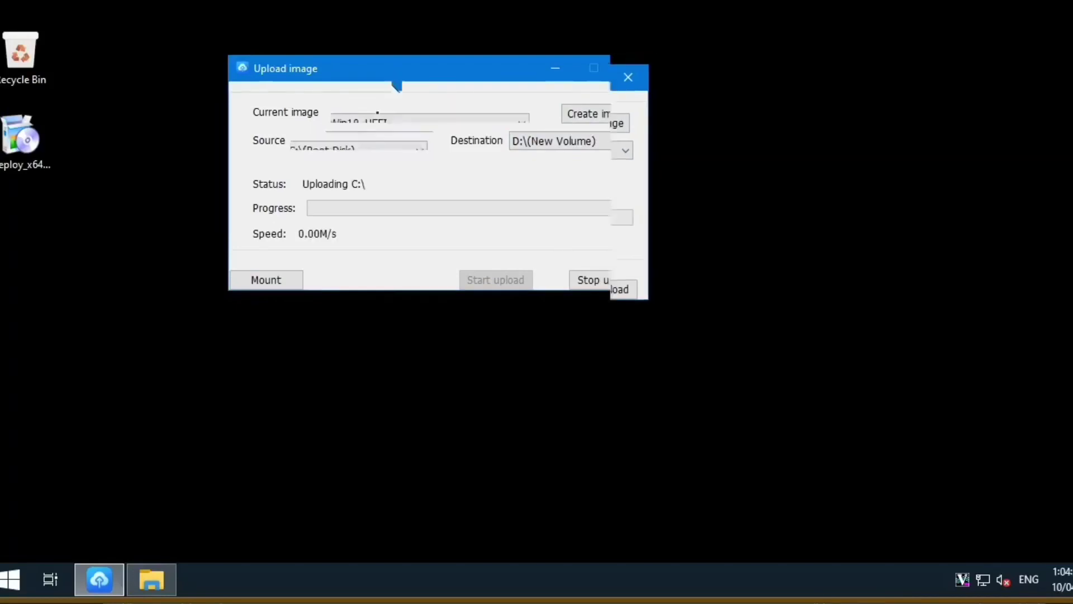
{"action": "left_click_drag", "start_coordinate": [397, 84], "coordinate": [304, 203]}
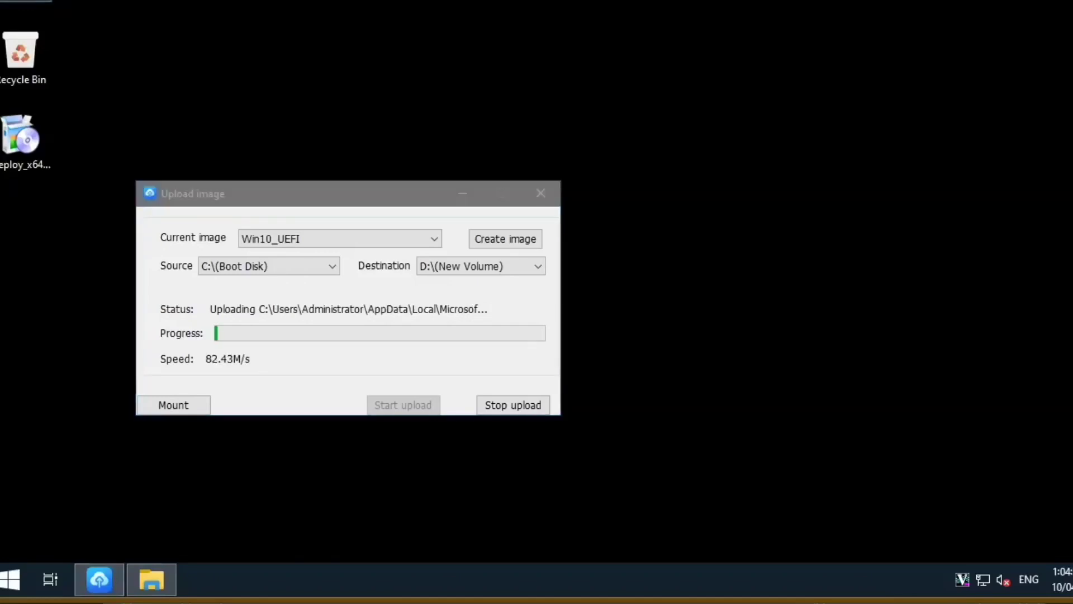
Step: Inspect the files copied to New Volume (D:) during the upload, close the folder window, and refresh the desktop
{"action": "key", "text": "alt+Tab"}
{"action": "left_click", "coordinate": [567, 279]}
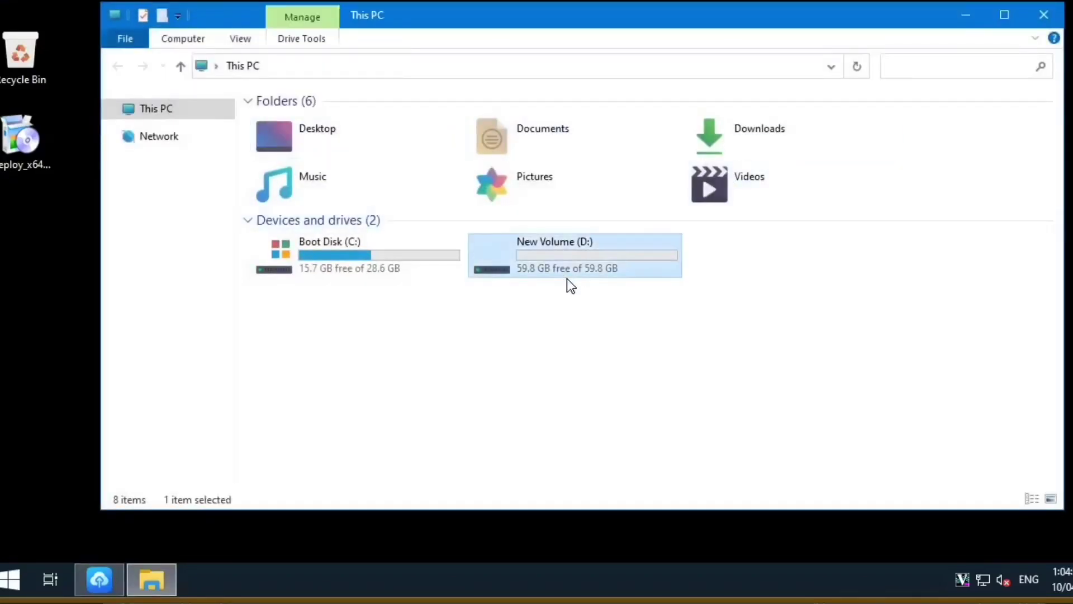
{"action": "double_click", "coordinate": [592, 254]}
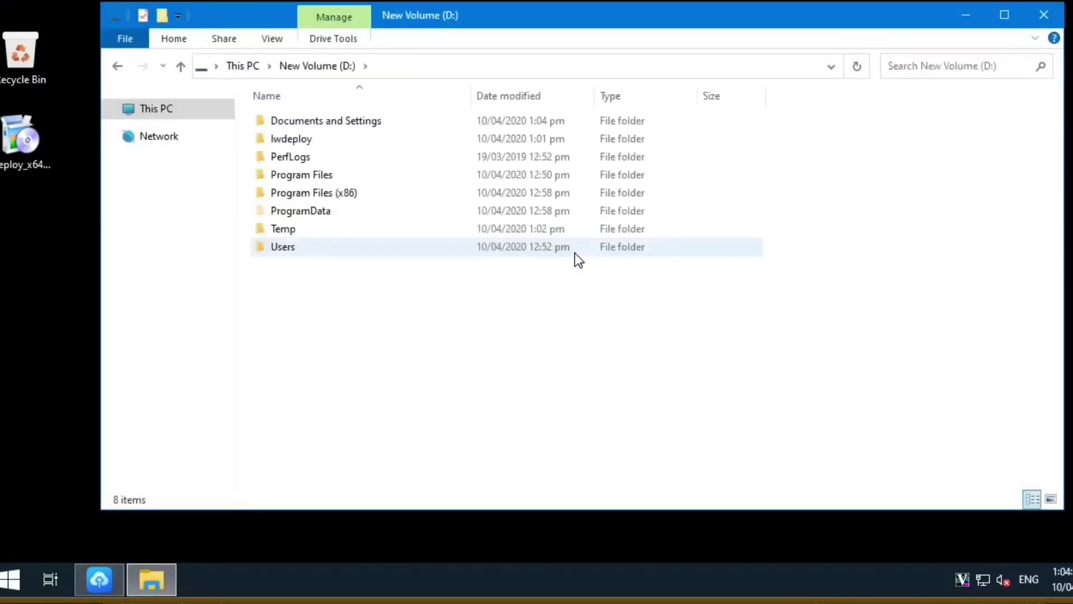
{"action": "left_click", "coordinate": [1043, 15]}
{"action": "right_click", "coordinate": [599, 68]}
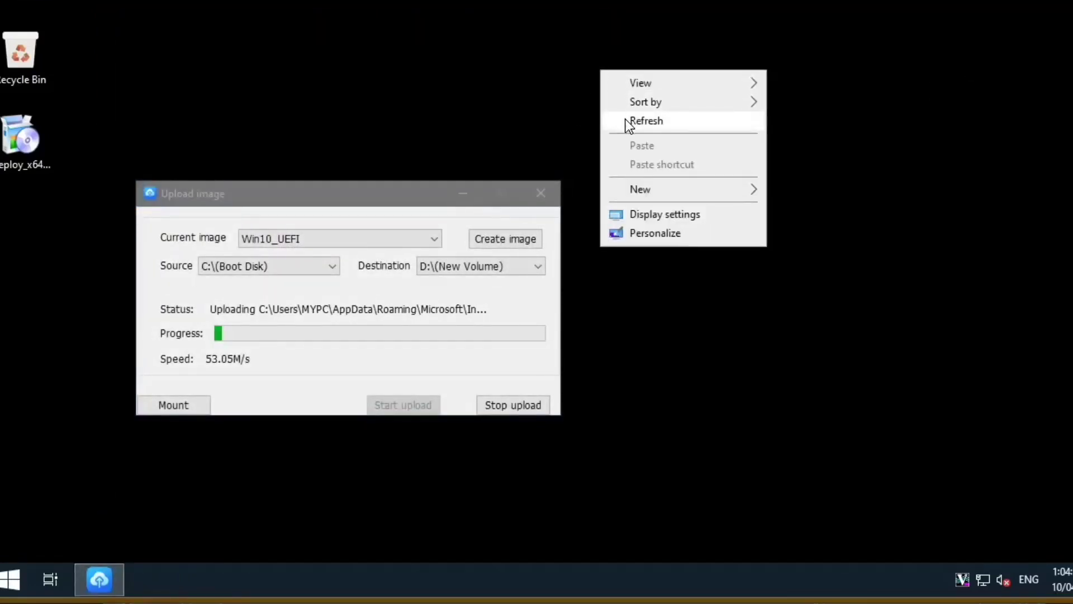
{"action": "left_click", "coordinate": [625, 119]}
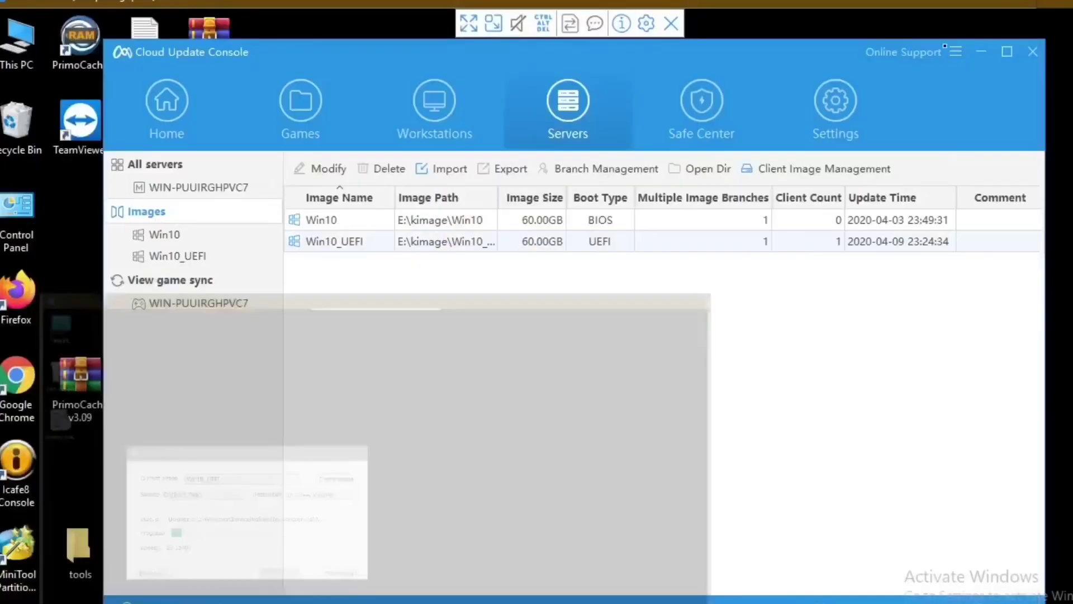
Step: In the workstation list, modify PC01 to use UEFI boot with Win10_UEFI as its default image
{"action": "left_click_drag", "start_coordinate": [341, 118], "coordinate": [344, 96]}
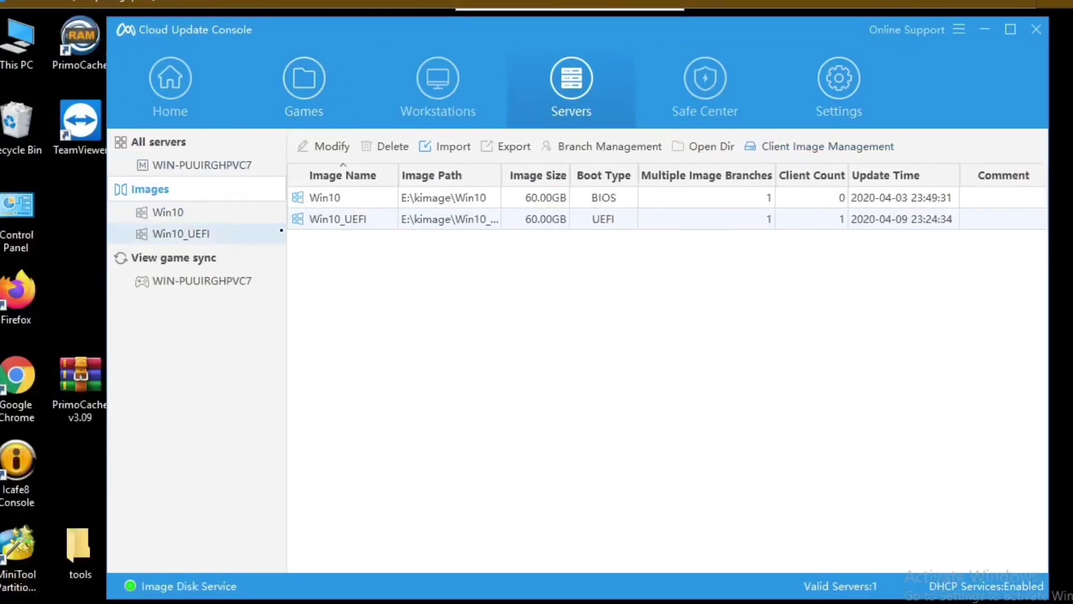
{"action": "left_click", "coordinate": [446, 98]}
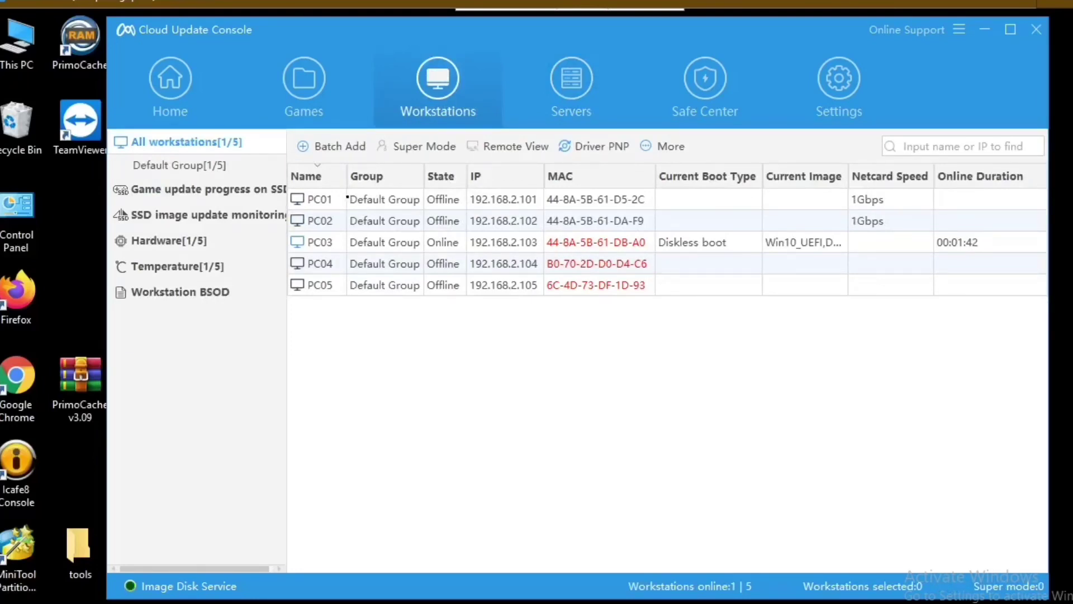
{"action": "left_click", "coordinate": [347, 205]}
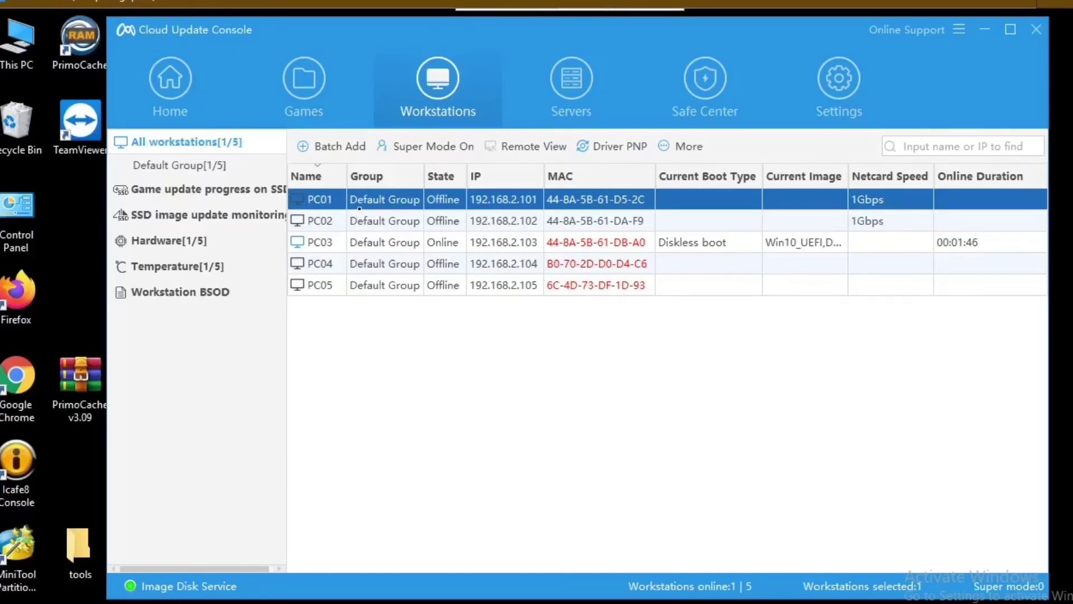
{"action": "right_click", "coordinate": [367, 199]}
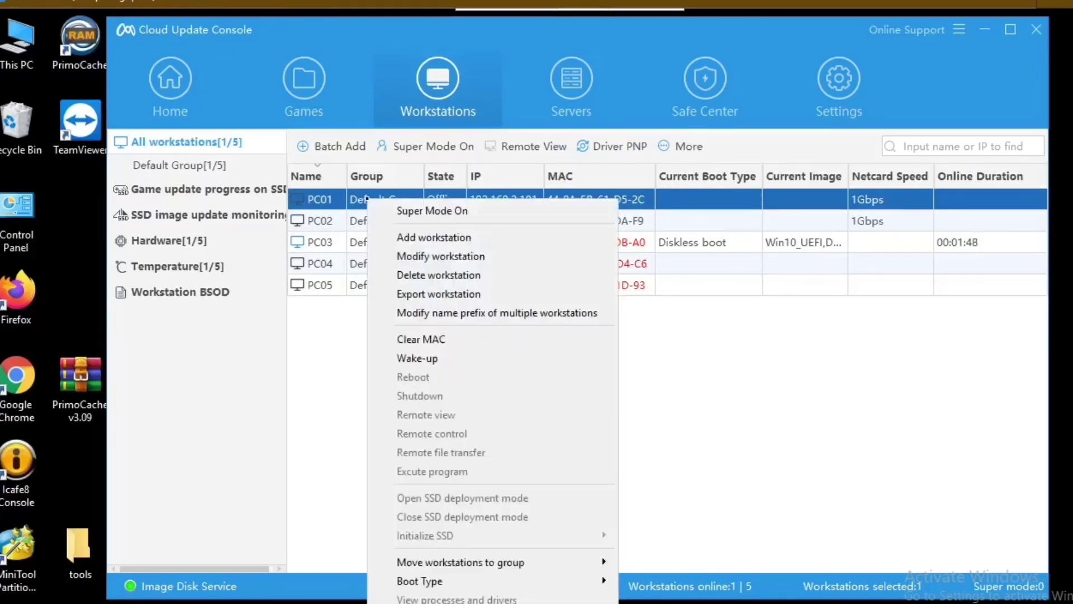
{"action": "left_click", "coordinate": [421, 259]}
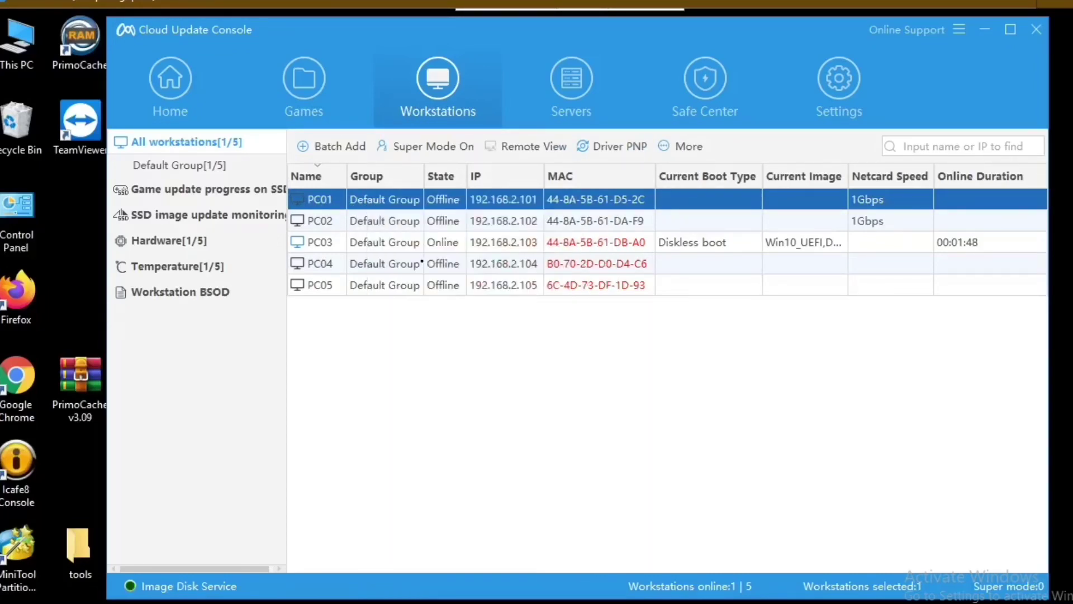
{"action": "left_click_drag", "start_coordinate": [487, 58], "coordinate": [459, 59]}
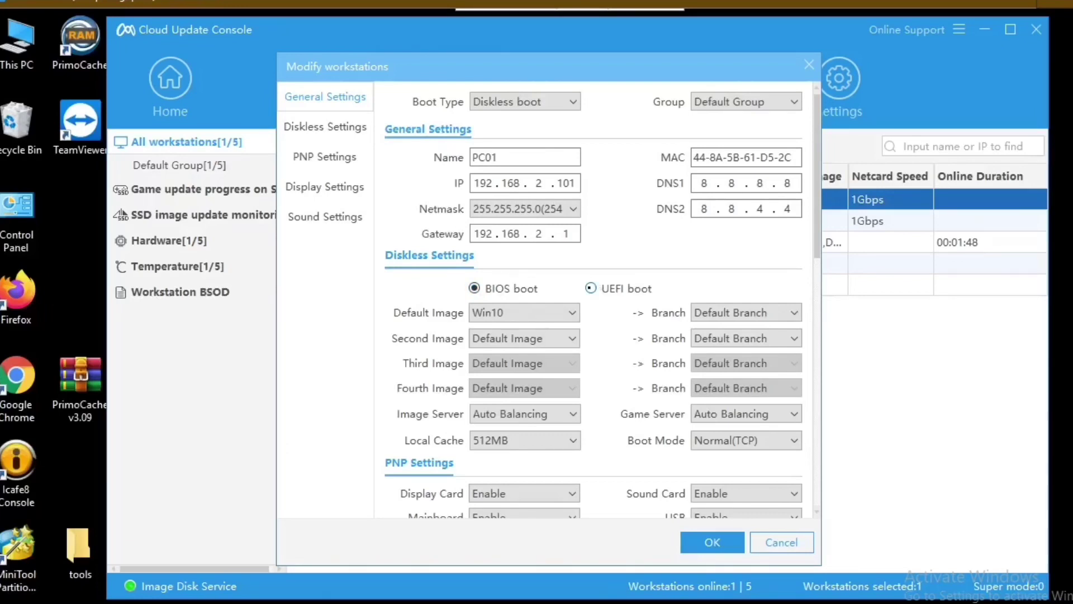
{"action": "left_click", "coordinate": [590, 288]}
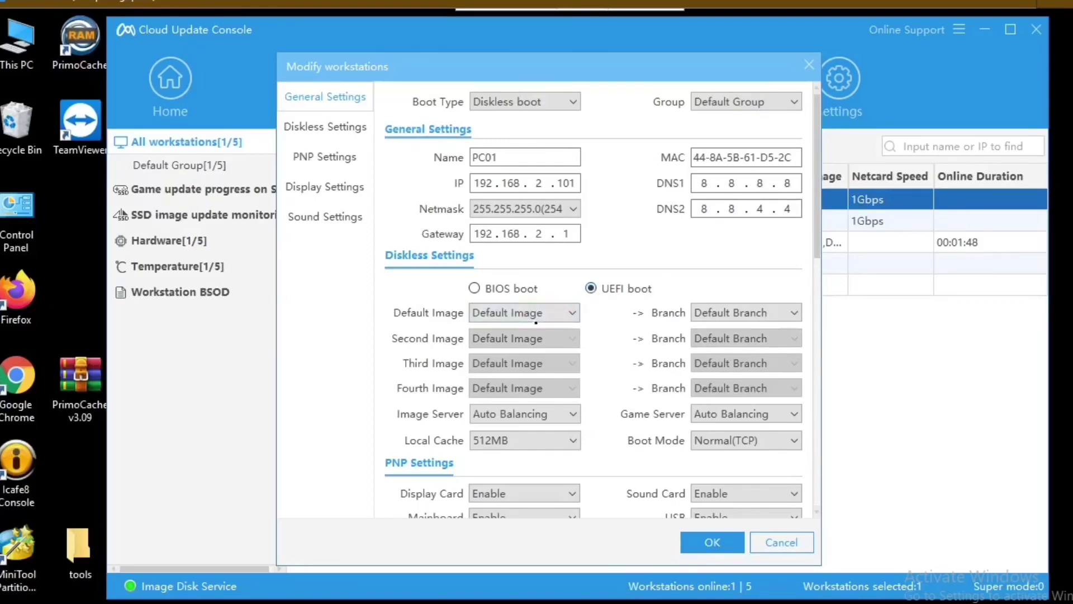
{"action": "left_click", "coordinate": [536, 318]}
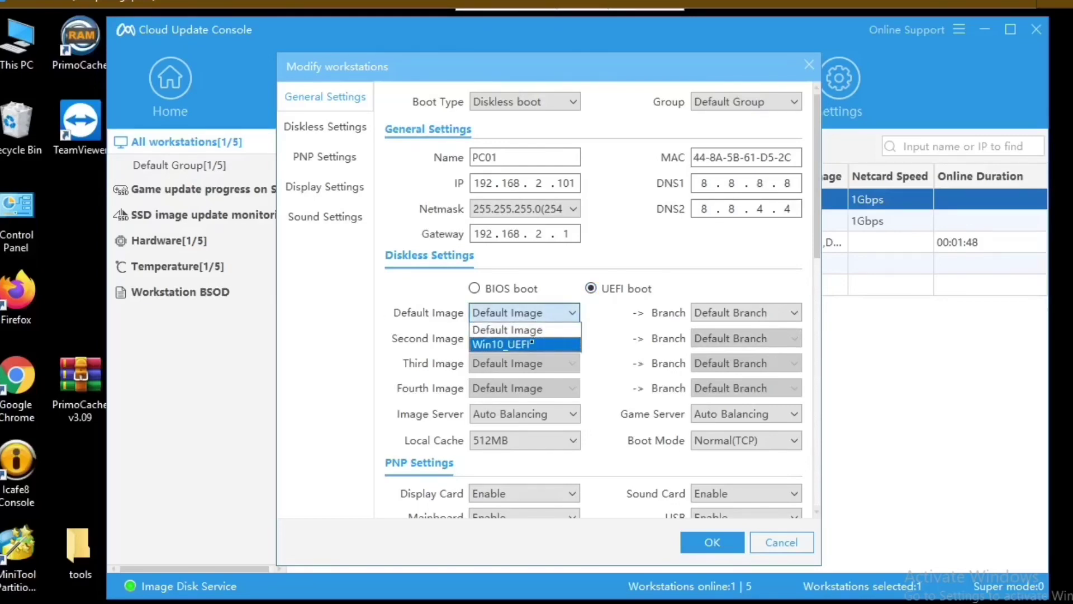
{"action": "left_click", "coordinate": [535, 342]}
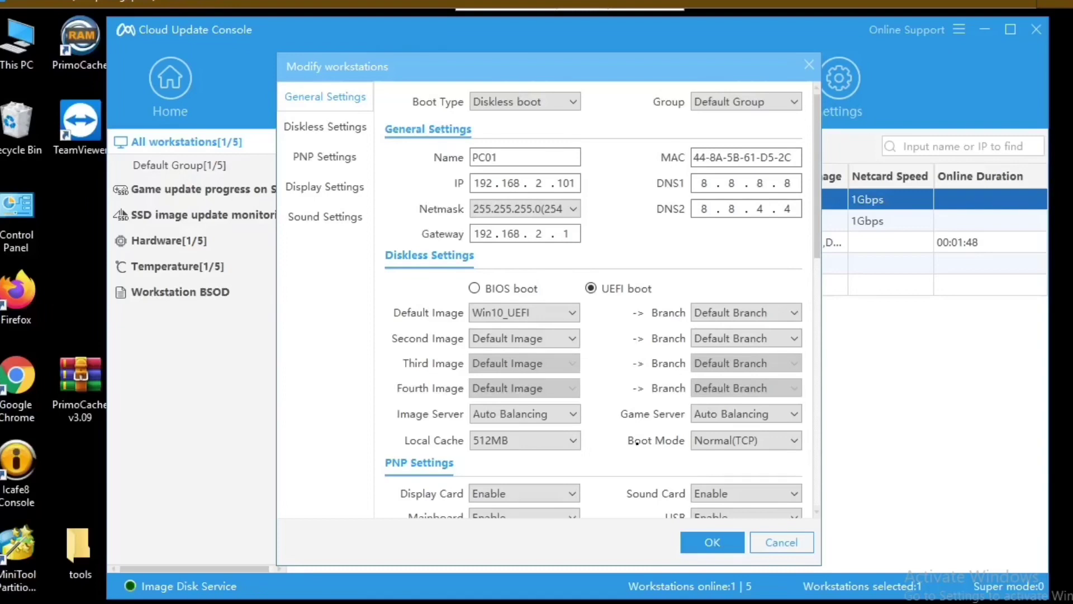
Step: Set PC01's boot mode to Compatibility(UDP) and save the workstation settings
{"action": "left_click", "coordinate": [758, 443]}
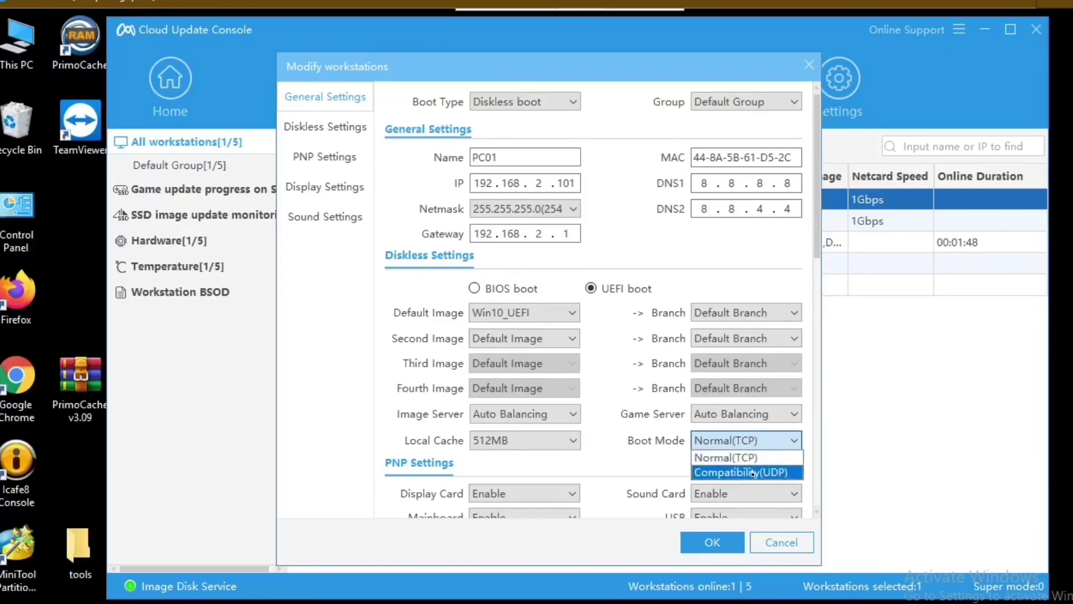
{"action": "left_click", "coordinate": [753, 474]}
{"action": "left_click", "coordinate": [743, 441]}
{"action": "left_click", "coordinate": [741, 473]}
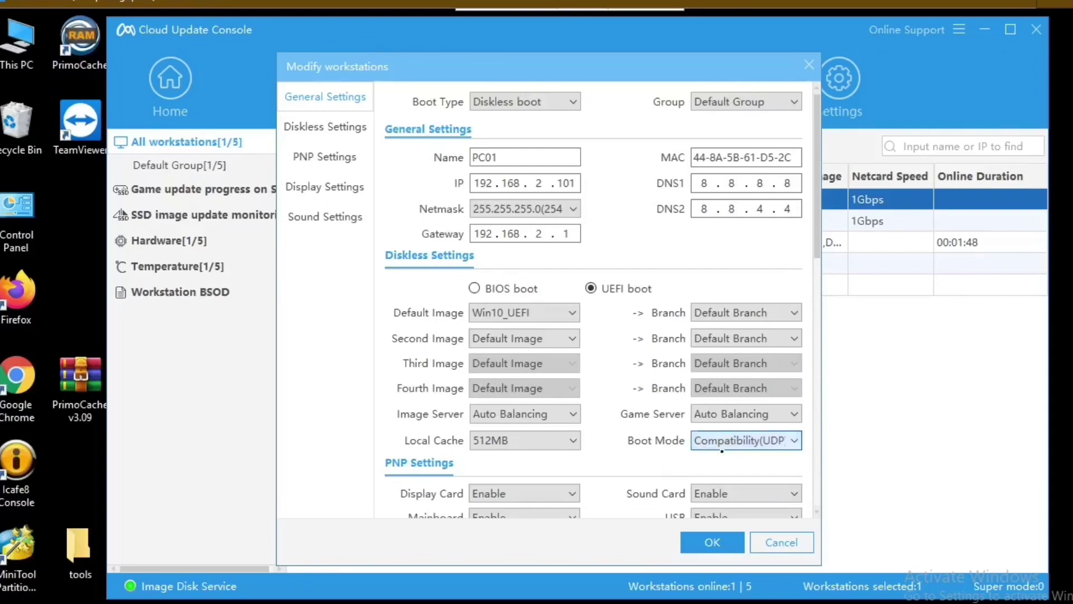
{"action": "left_click", "coordinate": [713, 448]}
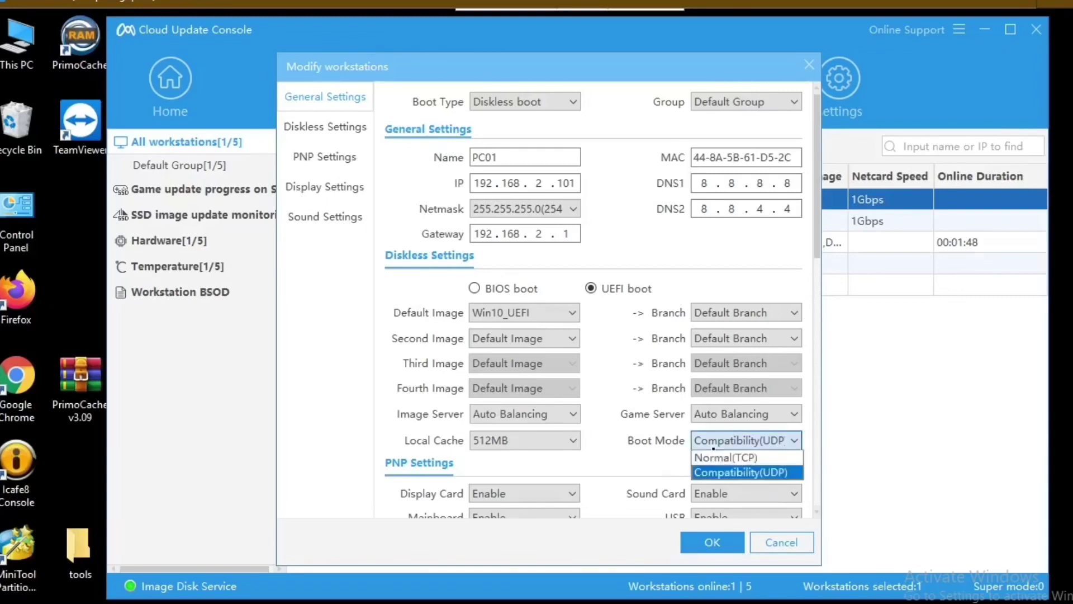
{"action": "left_click", "coordinate": [708, 474]}
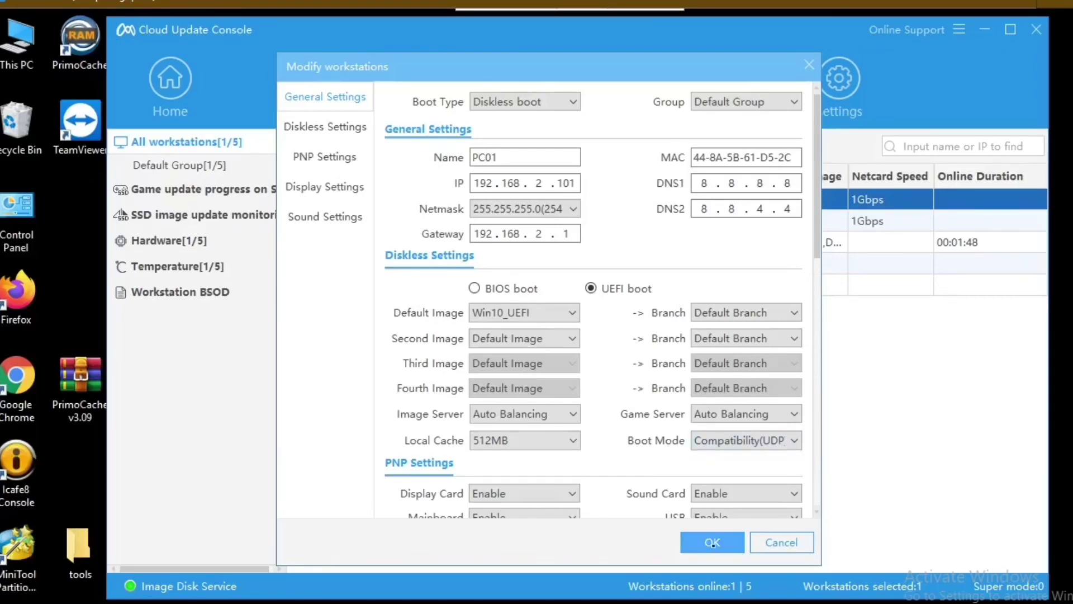
{"action": "left_click", "coordinate": [713, 542]}
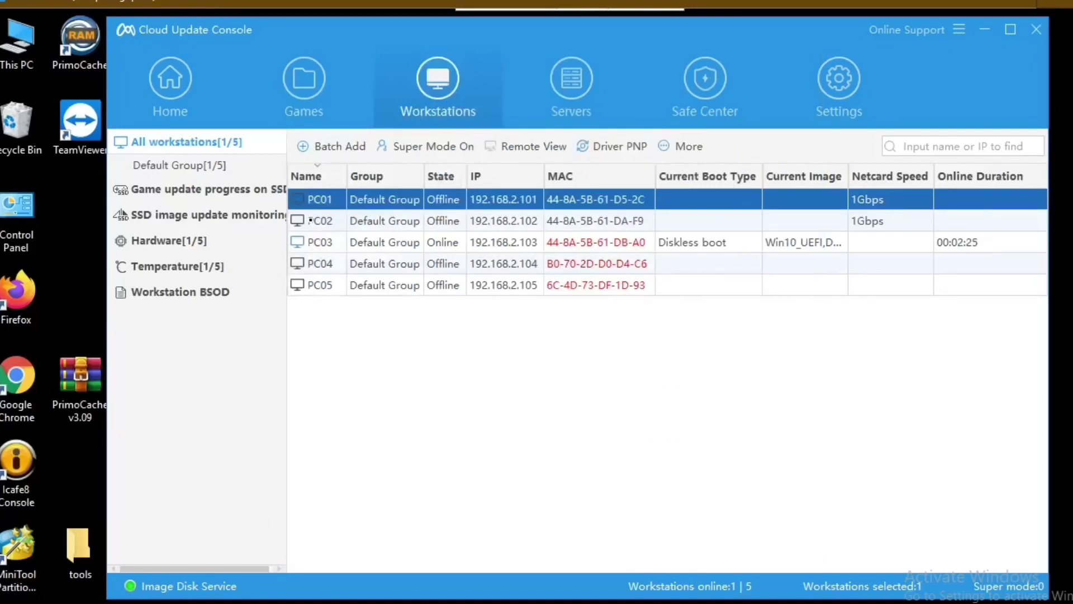
Step: Modify PC02 to use UEFI boot, the Win10_UEFI default image and the Compatibility(UDP) boot mode, and save it
{"action": "double_click", "coordinate": [309, 220]}
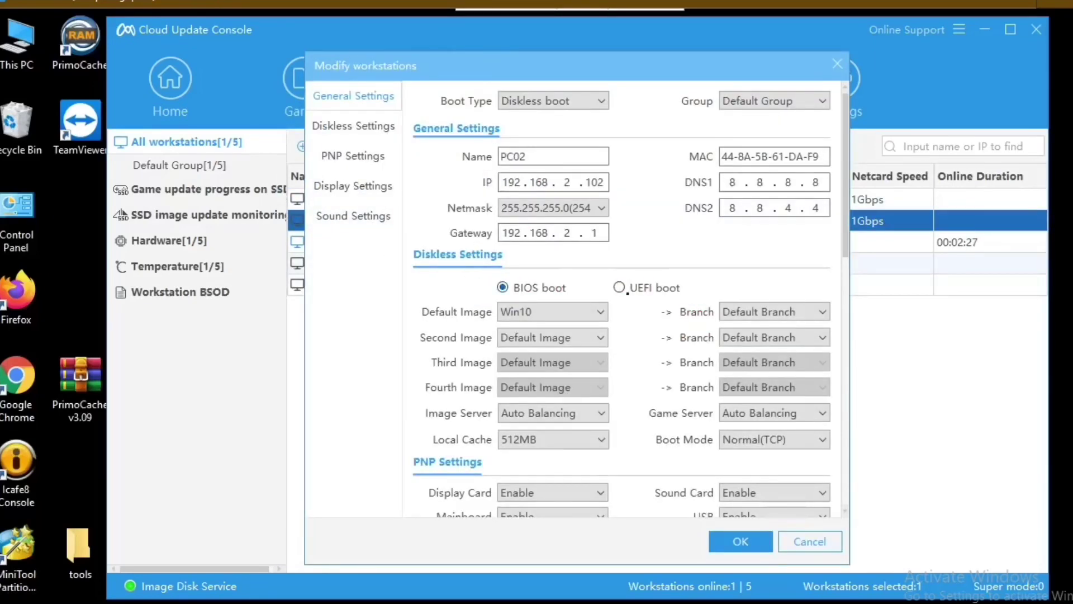
{"action": "left_click", "coordinate": [653, 290]}
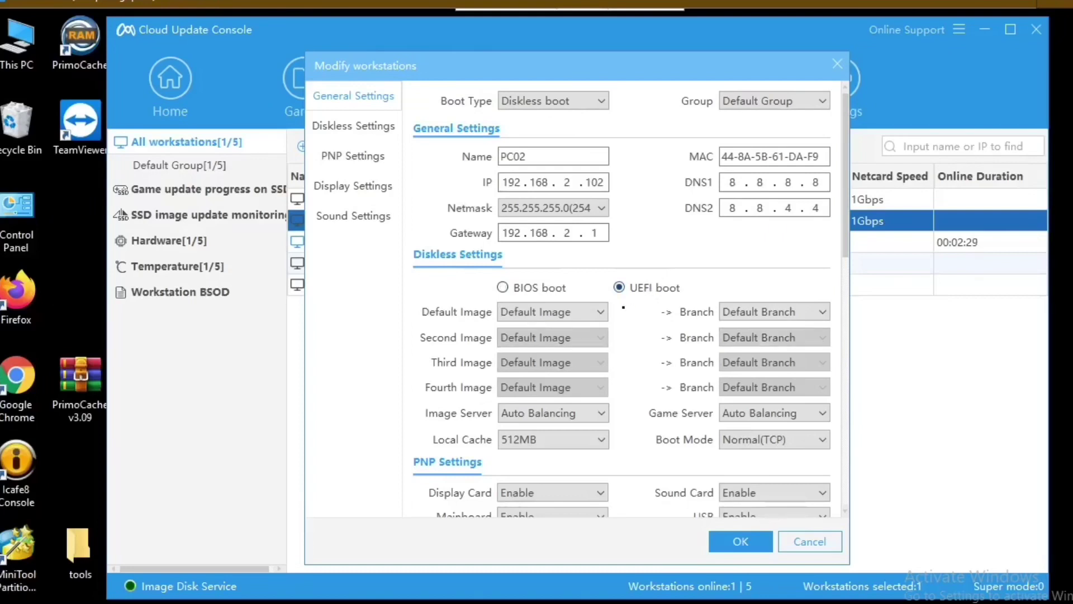
{"action": "left_click", "coordinate": [574, 311]}
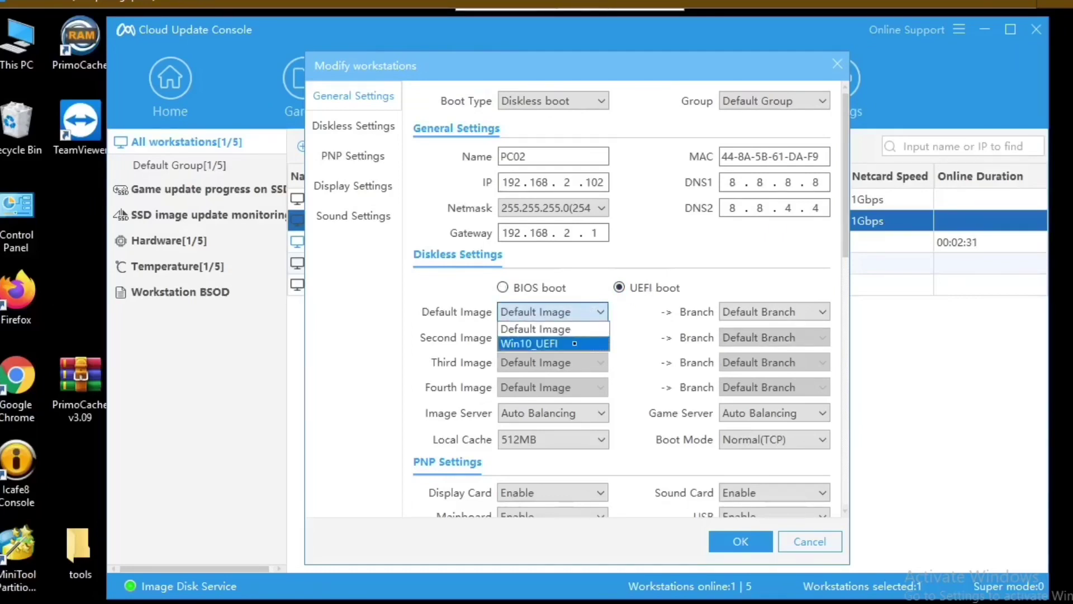
{"action": "left_click", "coordinate": [574, 343]}
{"action": "left_click", "coordinate": [746, 440]}
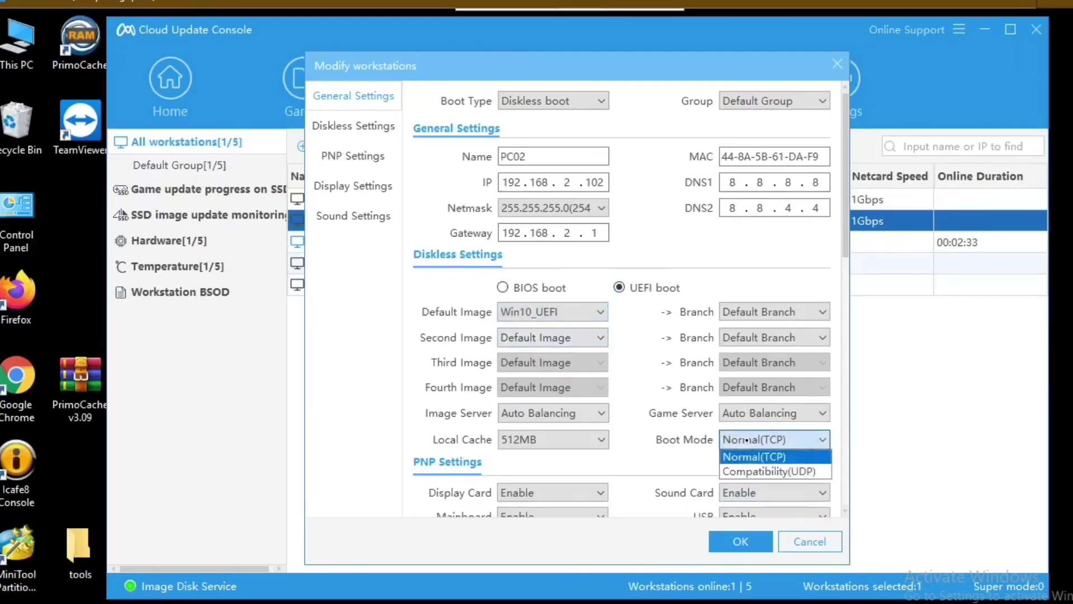
{"action": "left_click", "coordinate": [740, 472]}
{"action": "left_click", "coordinate": [740, 541]}
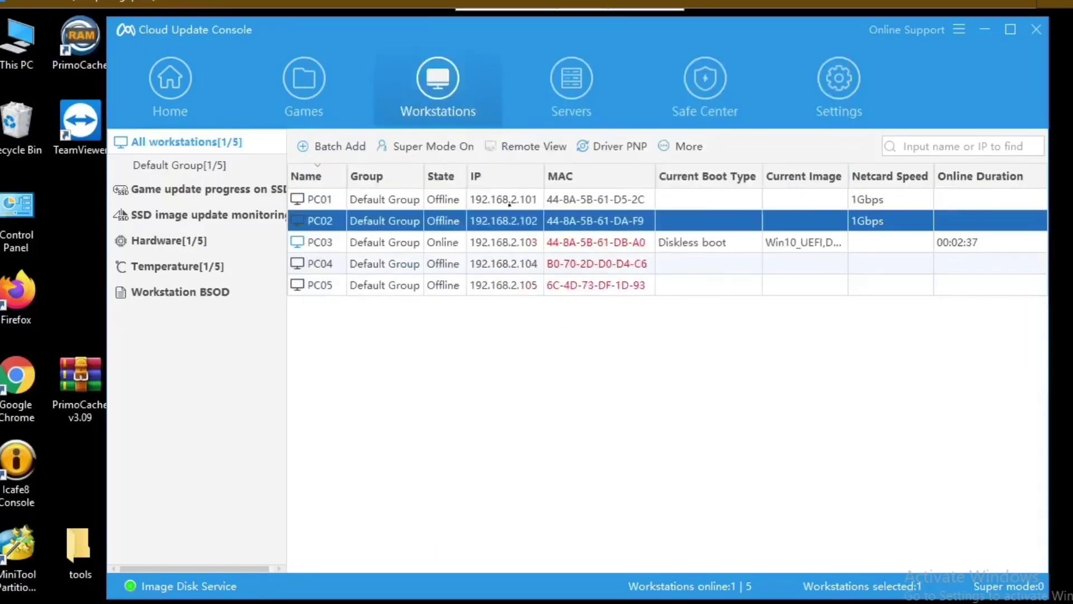
{"action": "left_click_drag", "start_coordinate": [762, 30], "coordinate": [787, 34]}
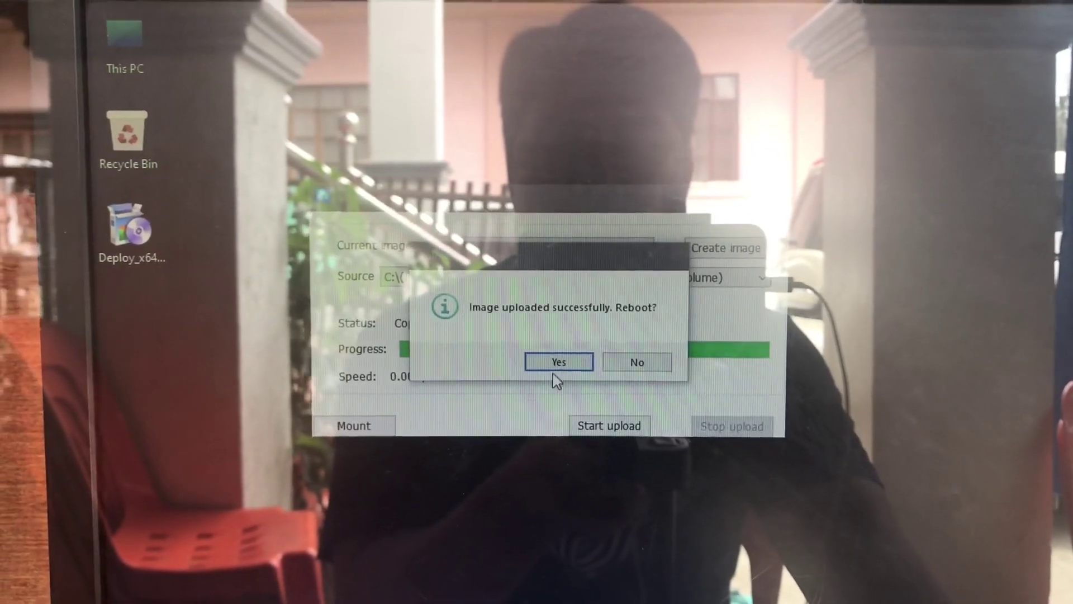
Step: Reboot the client after the image upload and open the Integrated Peripherals settings in its advanced BIOS setup
{"action": "left_click", "coordinate": [559, 362]}
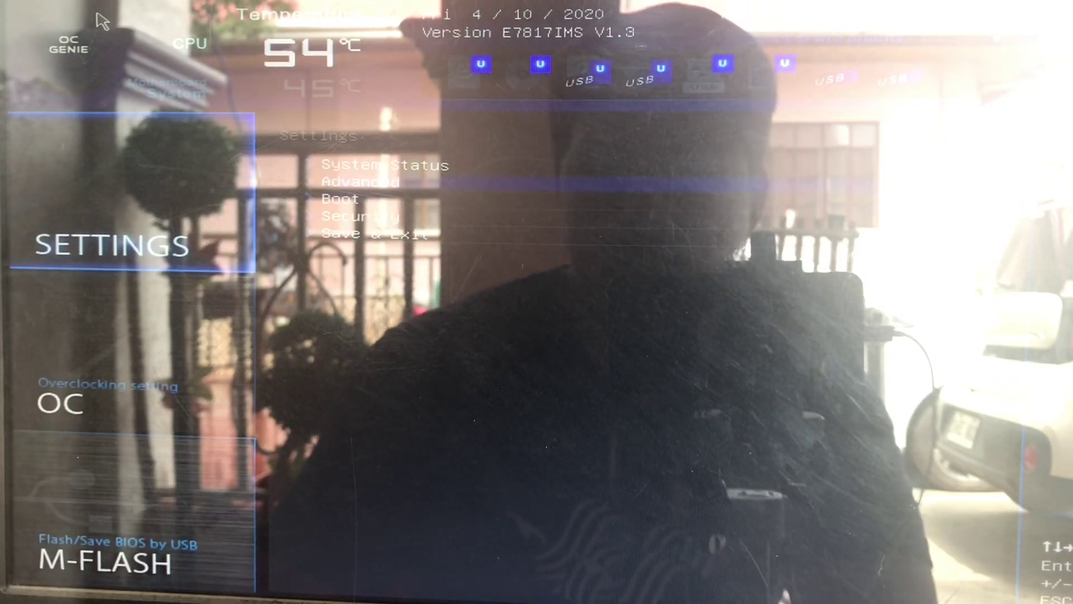
{"action": "key", "text": "Return"}
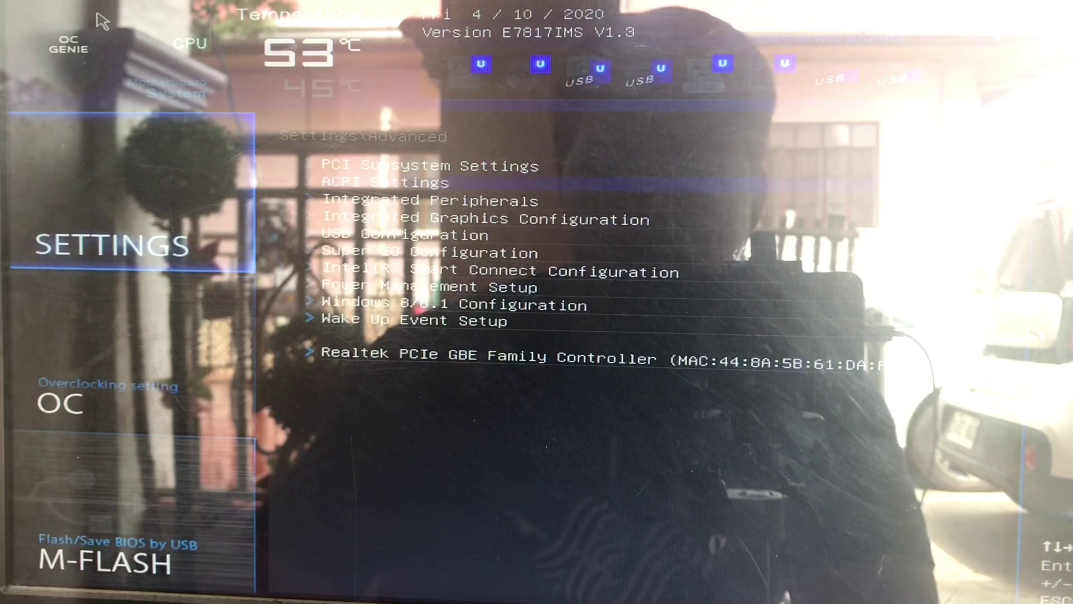
{"action": "key", "text": "Escape"}
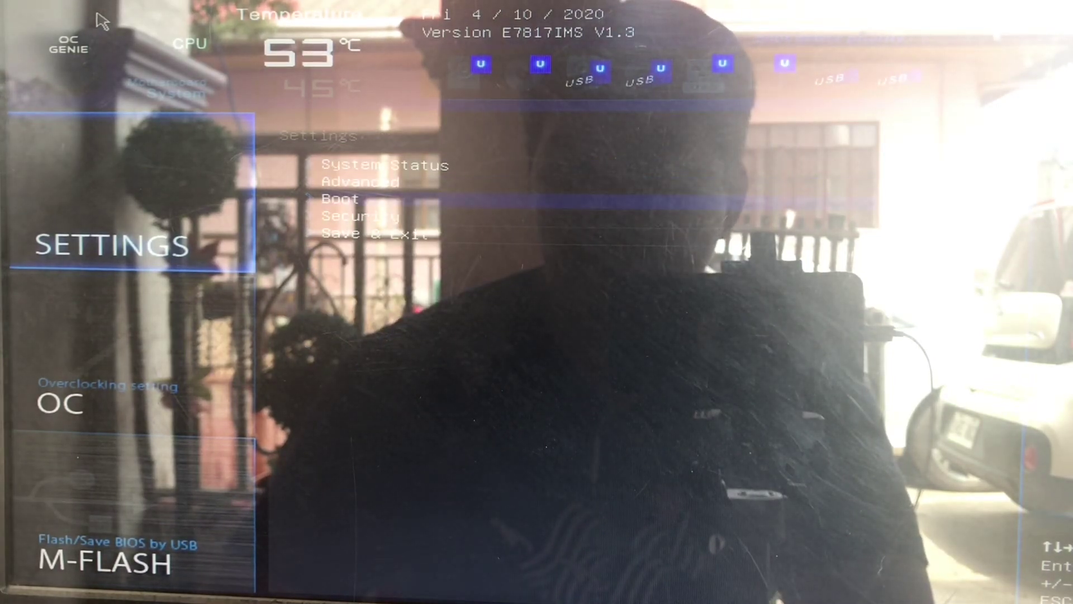
{"action": "key", "text": "Return"}
{"action": "key", "text": "Down"}
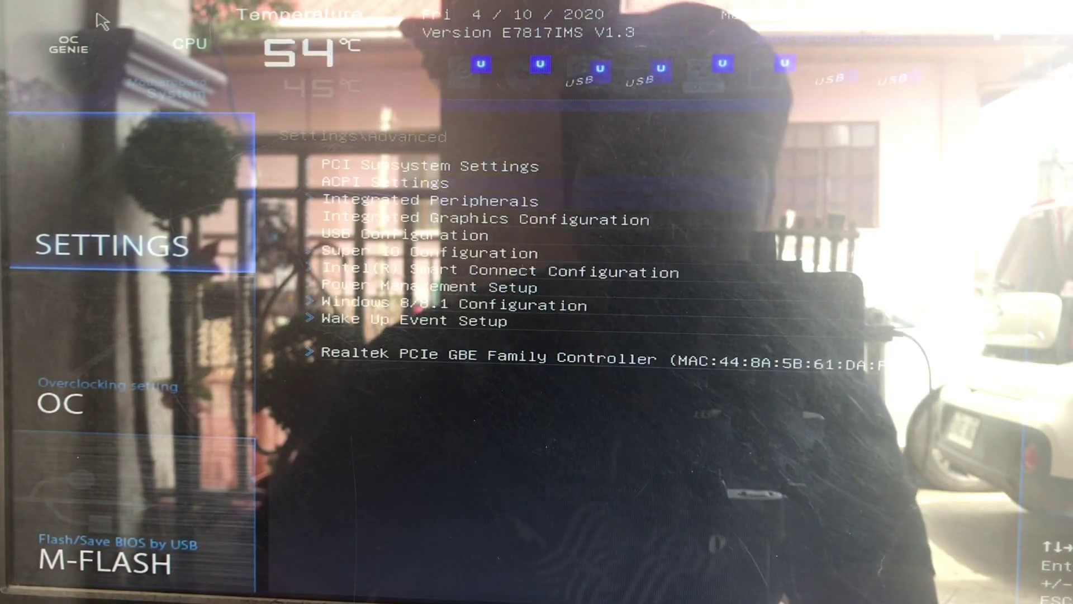
{"action": "key", "text": "Return"}
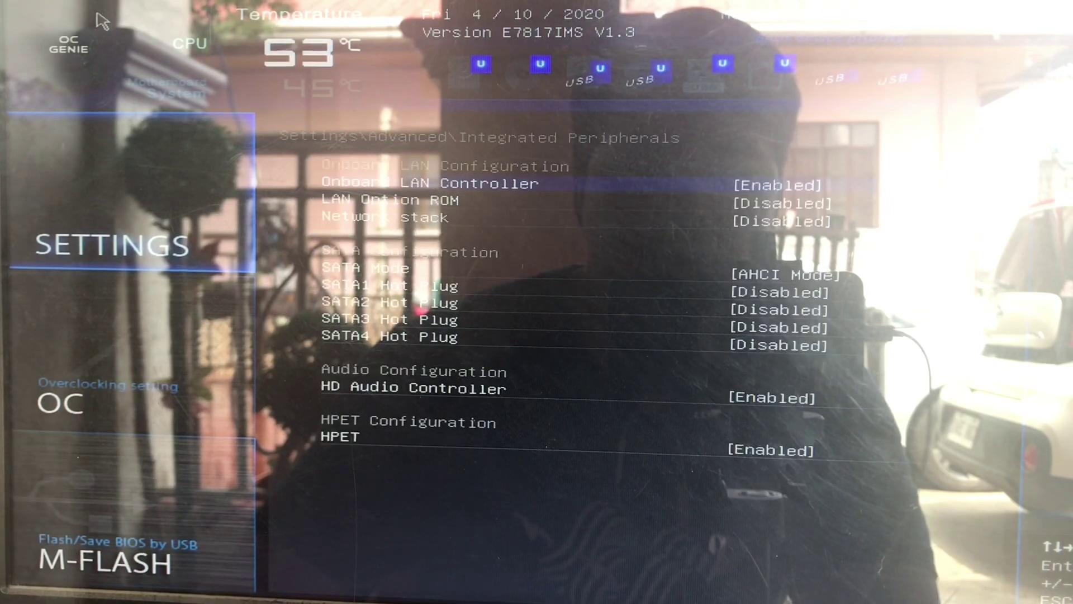
Step: Enable LAN Option ROM and Network stack in the onboard LAN configuration
{"action": "key", "text": "Down"}
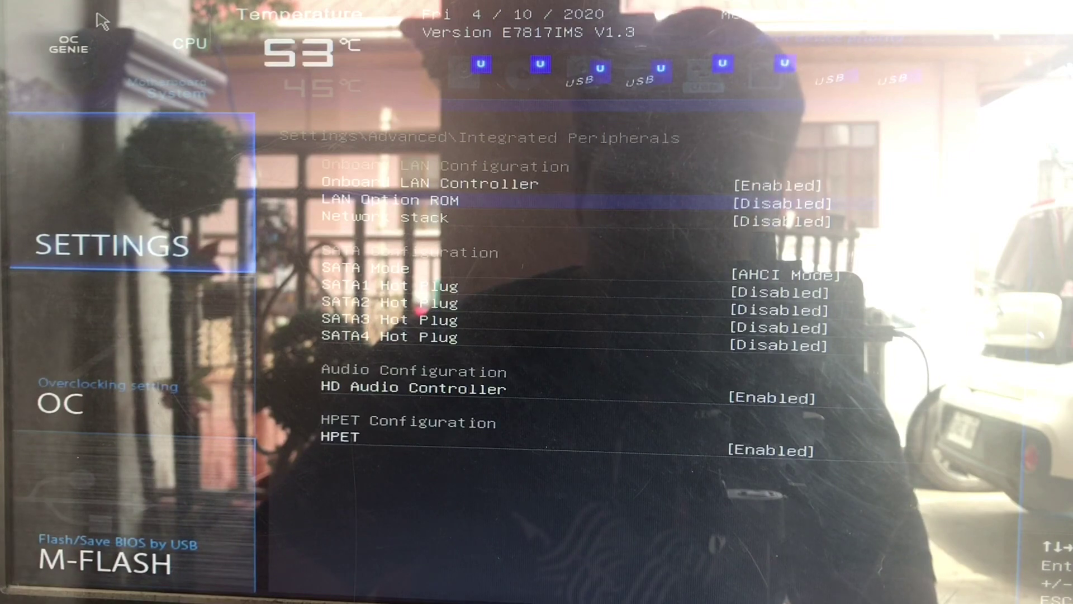
{"action": "key", "text": "Return"}
{"action": "key", "text": "Down"}
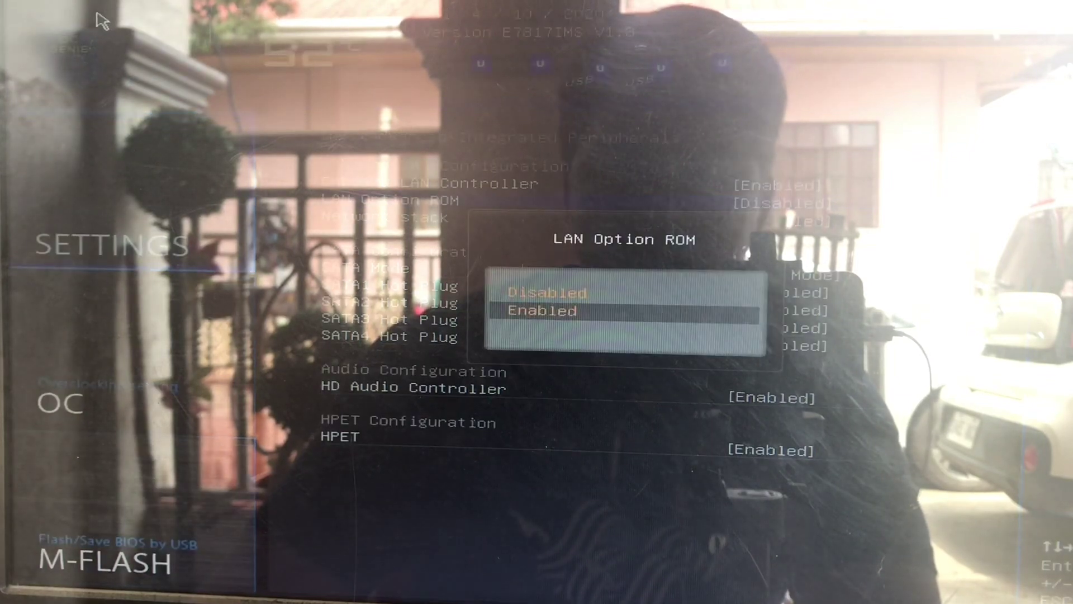
{"action": "key", "text": "Return"}
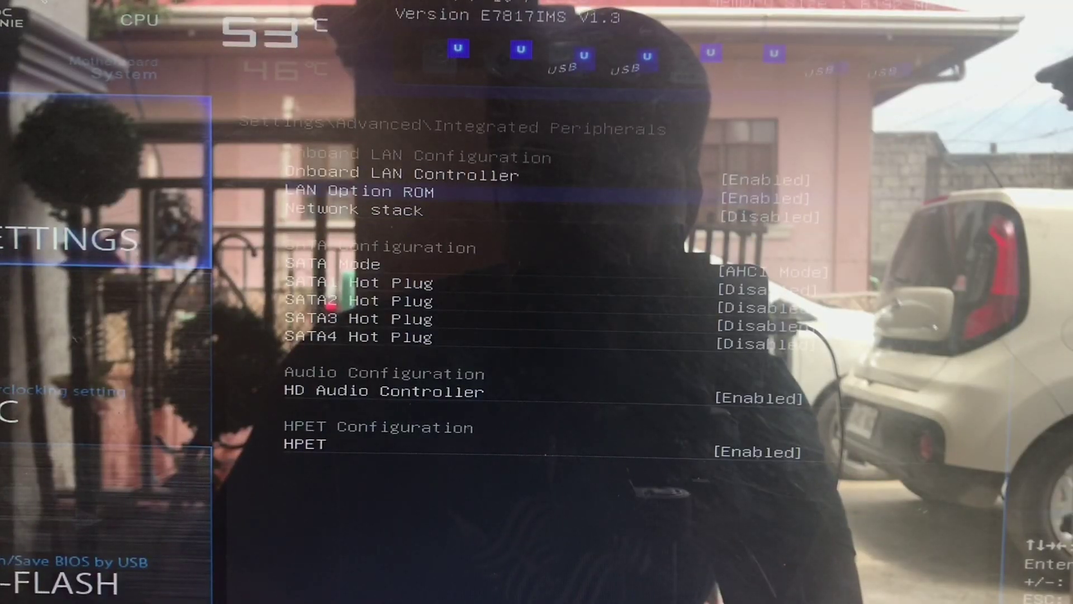
{"action": "key", "text": "Down"}
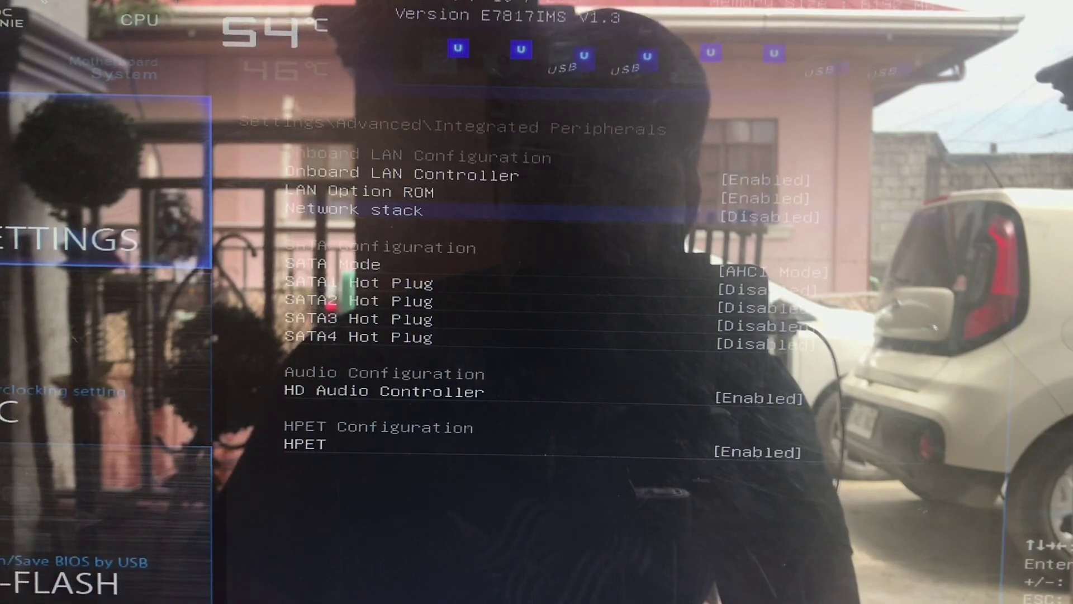
{"action": "key", "text": "Return"}
{"action": "key", "text": "Down"}
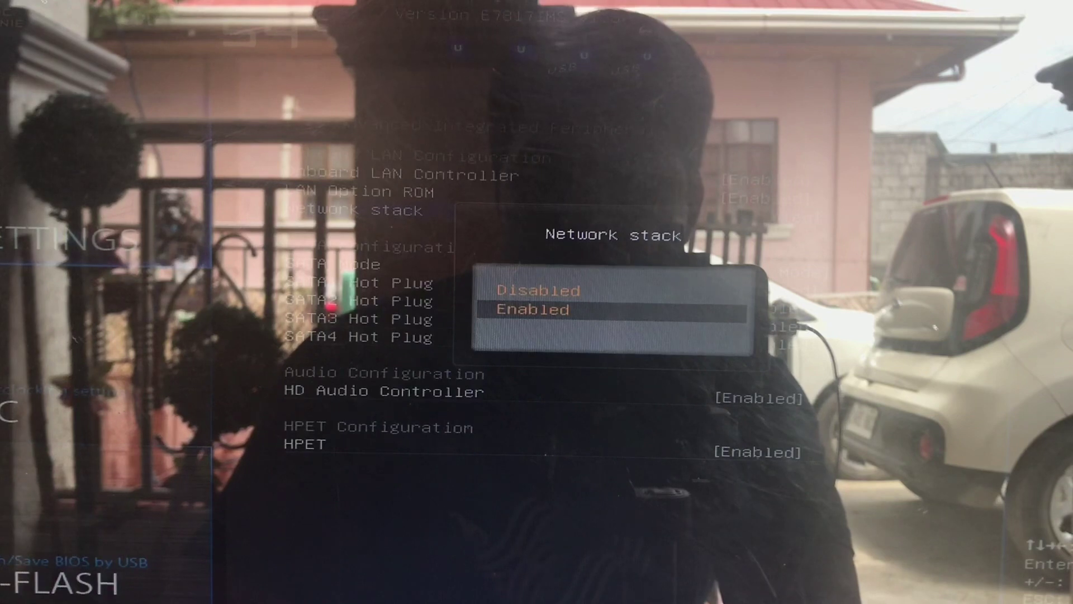
{"action": "key", "text": "Return"}
Step: Enable Ipv4 PXE Support and review the onboard LAN configuration entries
{"action": "key", "text": "Down"}
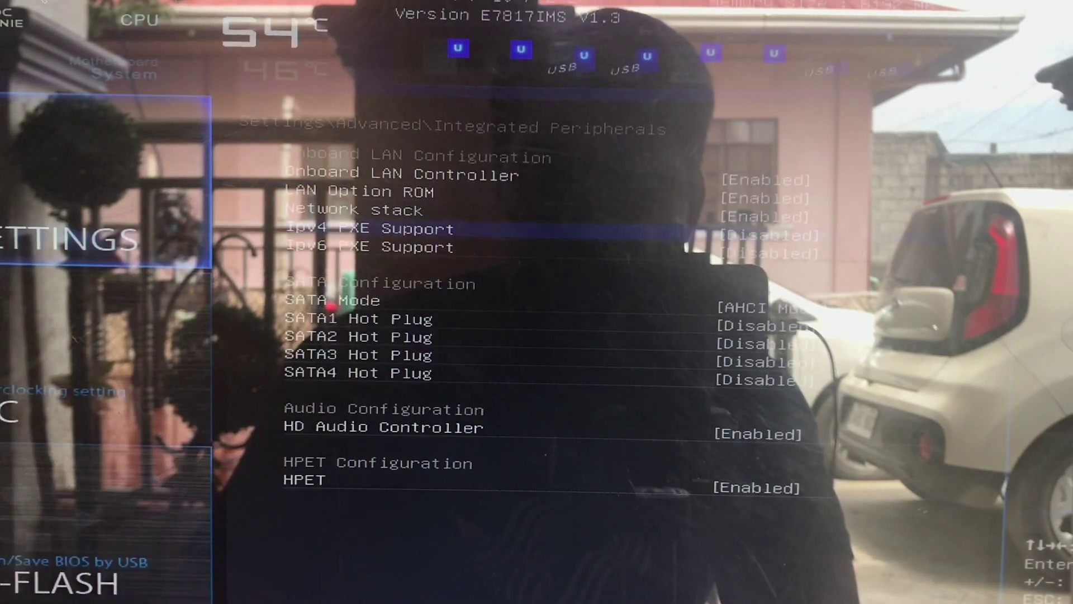
{"action": "key", "text": "Return"}
{"action": "key", "text": "Down"}
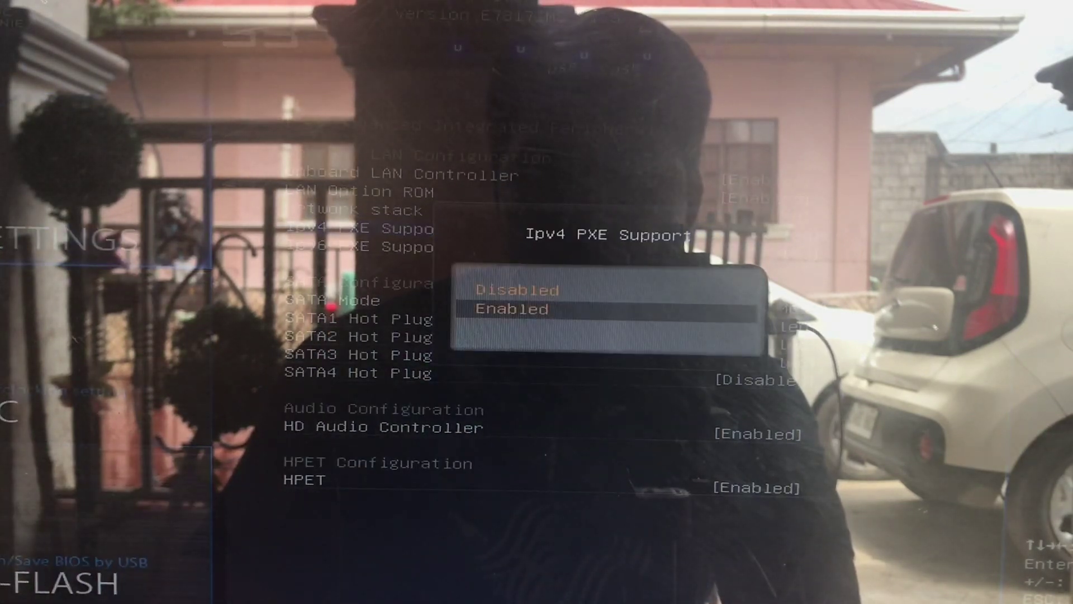
{"action": "key", "text": "Return"}
{"action": "key", "text": "Down"}
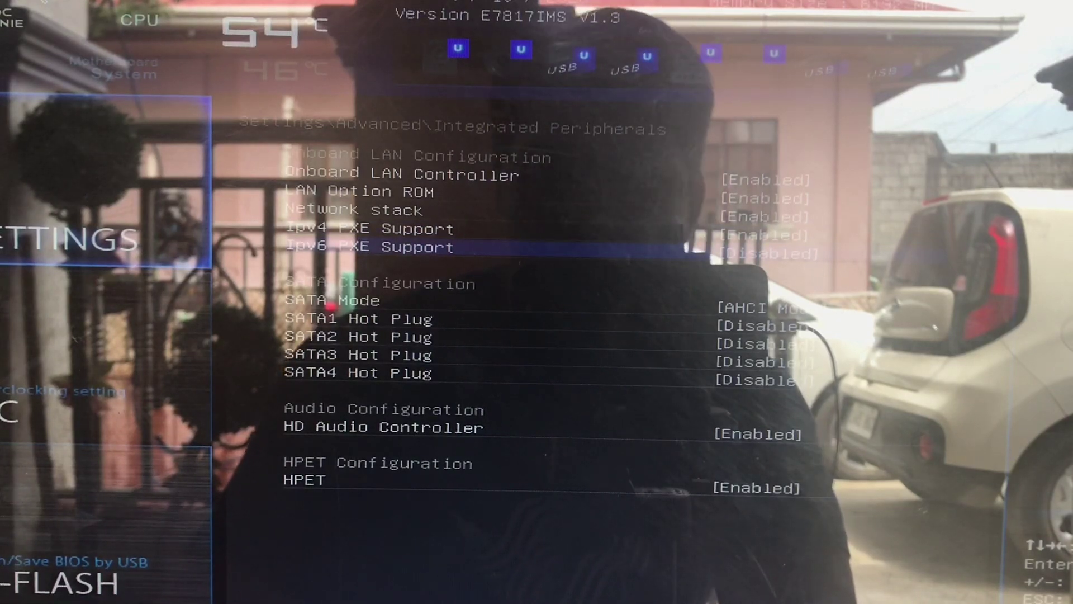
{"action": "key", "text": "Up"}
{"action": "key", "text": "Up"}
{"action": "key", "text": "Down"}
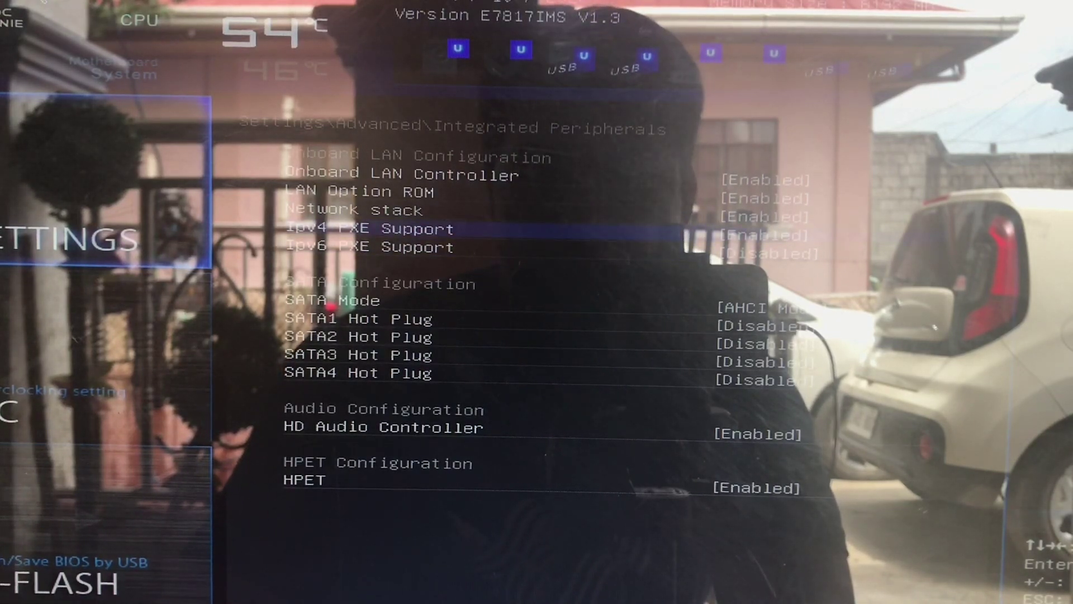
{"action": "key", "text": "Up"}
{"action": "key", "text": "Up"}
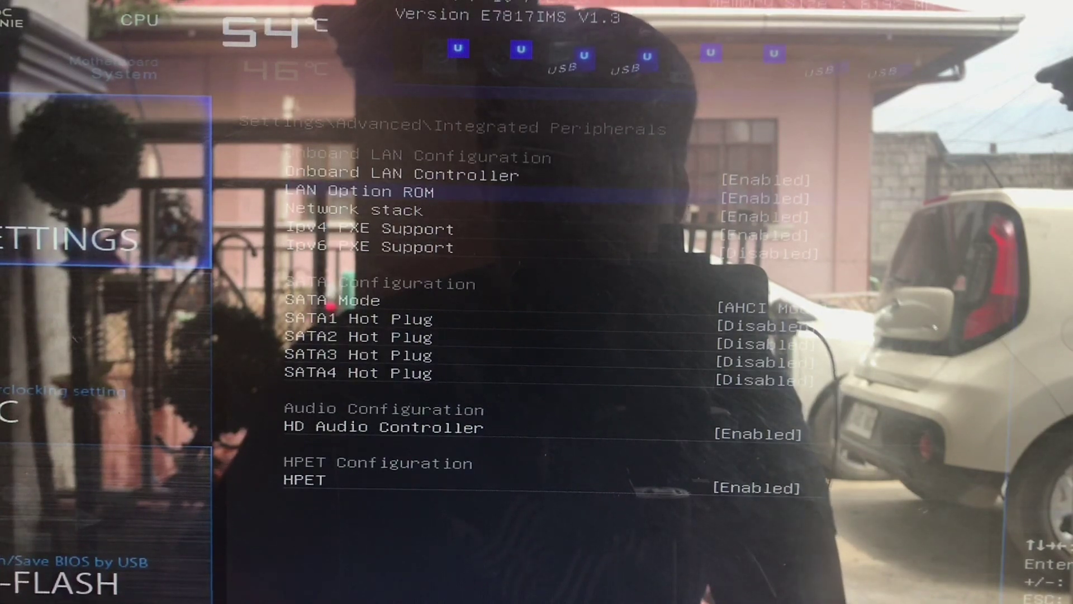
Step: Confirm LAN Option ROM as Enabled and return from Integrated Peripherals to the top-level Settings list
{"action": "key", "text": "Return"}
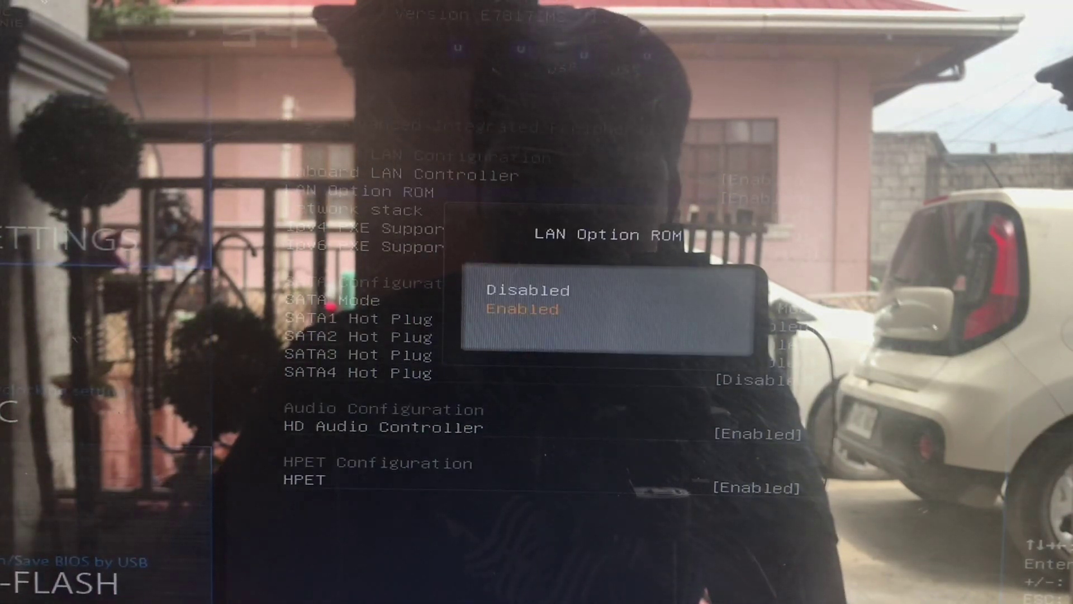
{"action": "key", "text": "Return"}
{"action": "key", "text": "Escape"}
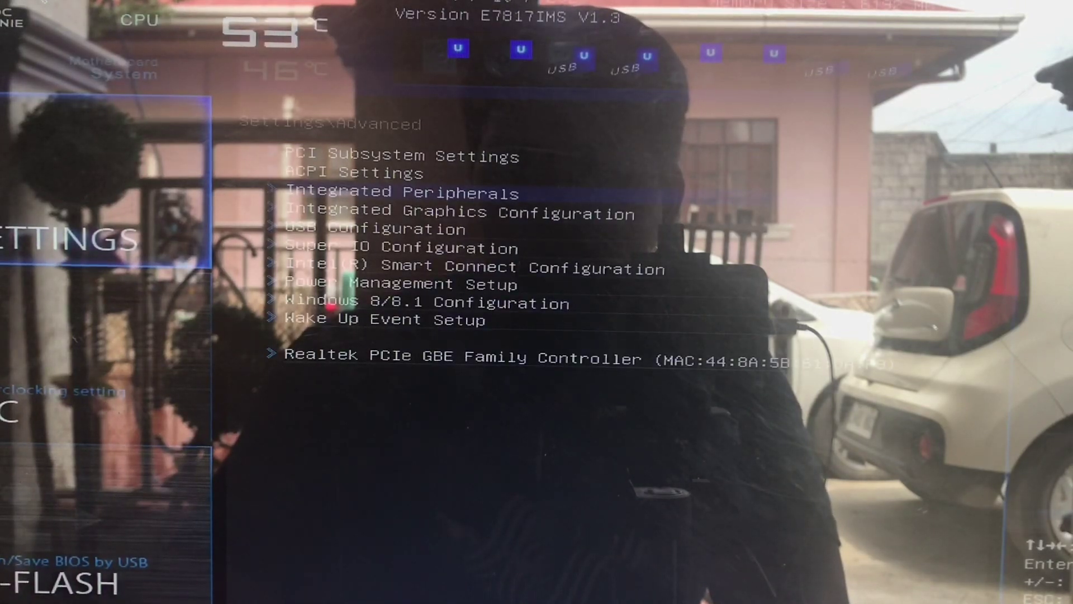
{"action": "key", "text": "Escape"}
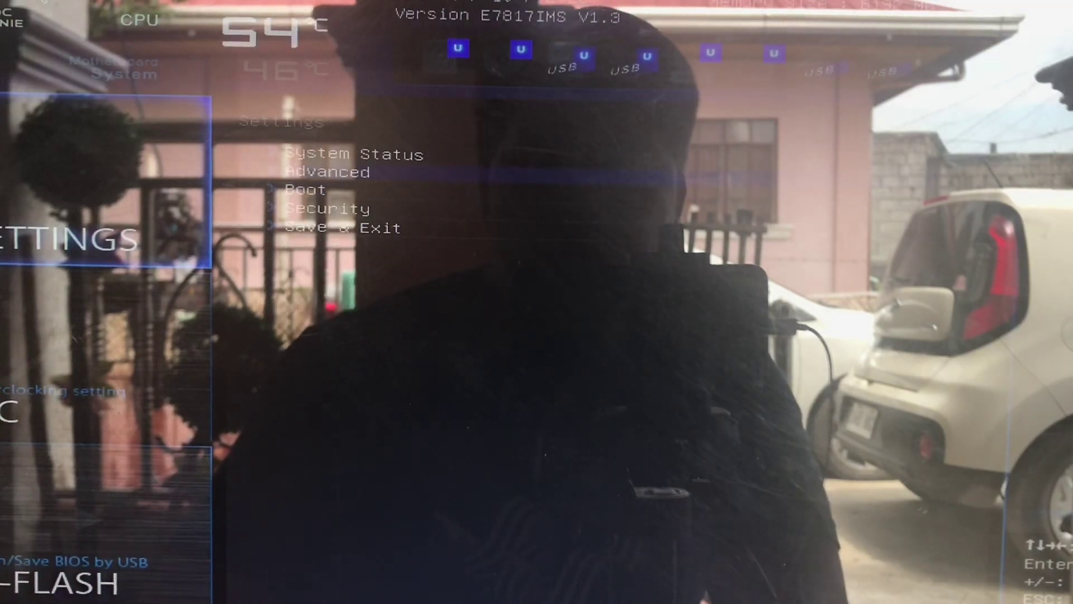
Step: Set Boot mode select to UEFI in the Boot settings
{"action": "key", "text": "Down"}
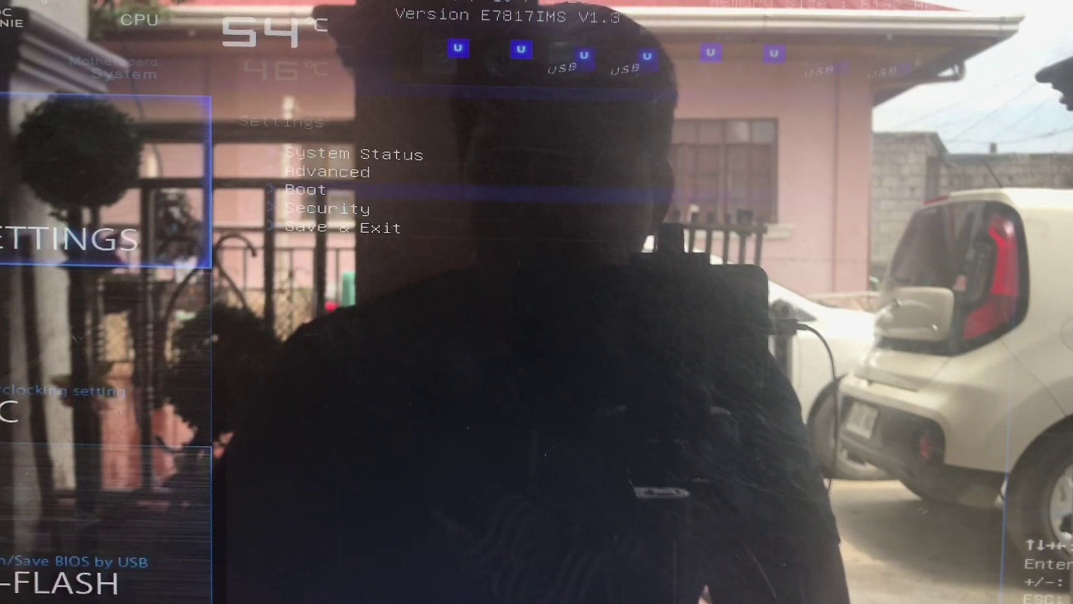
{"action": "key", "text": "Return"}
{"action": "key", "text": "Down"}
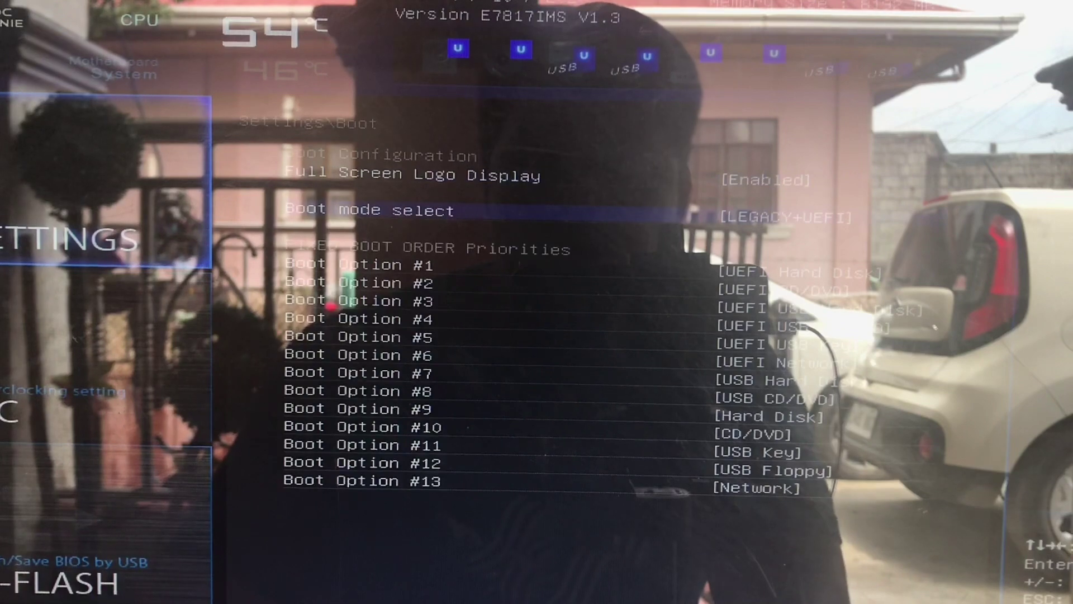
{"action": "key", "text": "Return"}
{"action": "key", "text": "Up"}
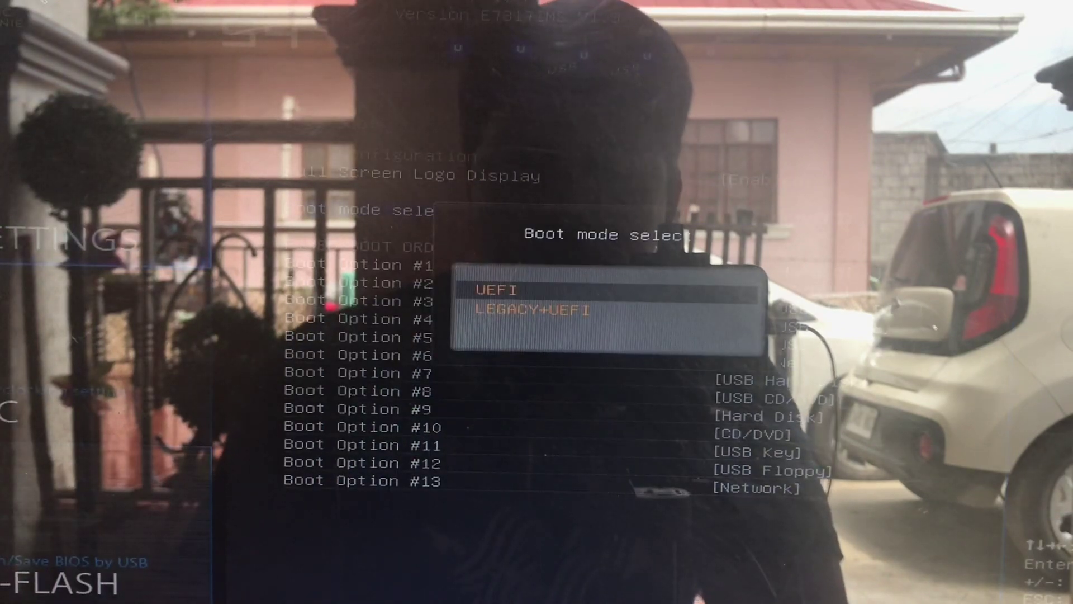
{"action": "key", "text": "Return"}
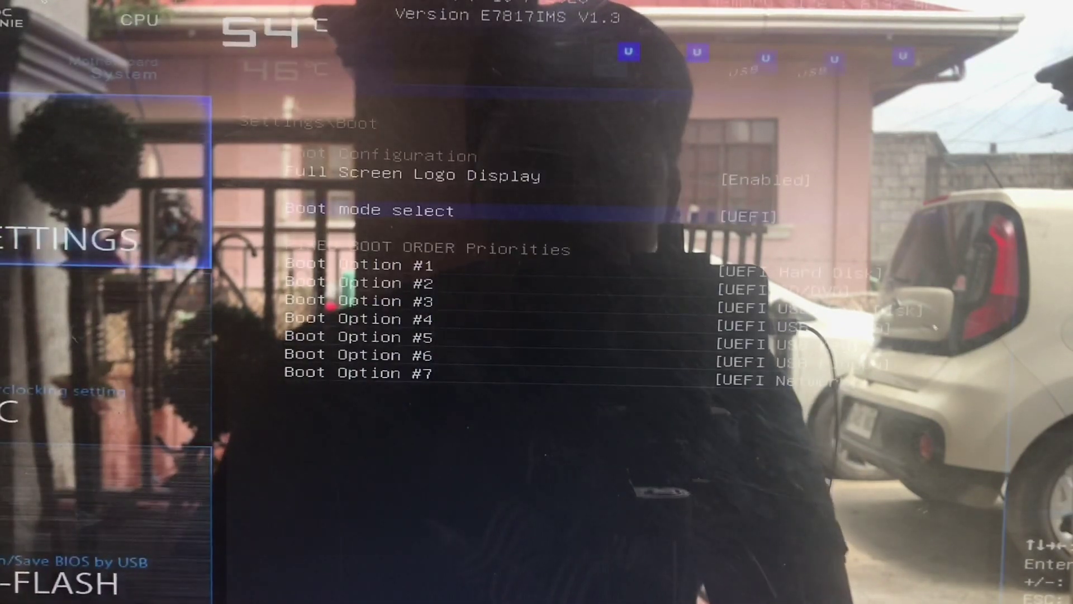
Step: Choose UEFI Network as Boot Option #1 in the boot order priorities
{"action": "key", "text": "Down"}
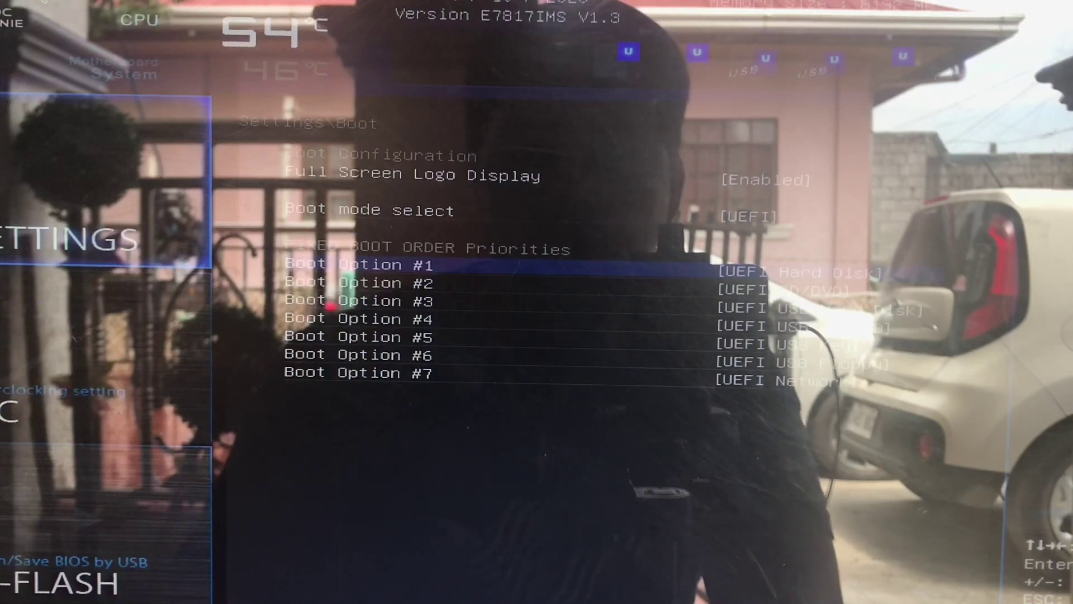
{"action": "key", "text": "Return"}
{"action": "key", "text": "Down"}
{"action": "key", "text": "Down"}
{"action": "key", "text": "Down"}
{"action": "key", "text": "Down"}
{"action": "key", "text": "Down"}
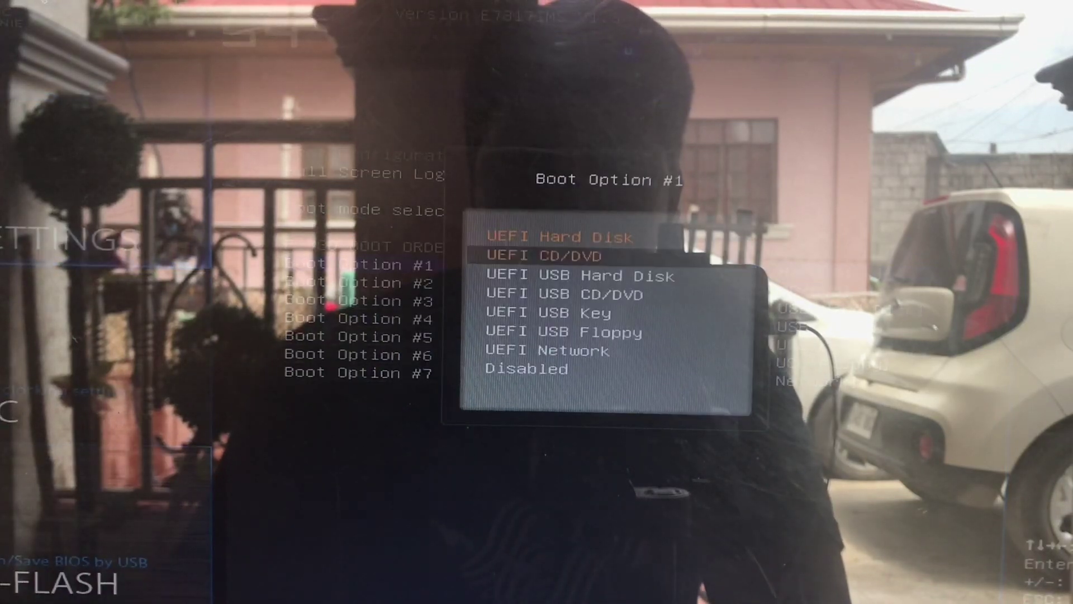
{"action": "key", "text": "Down"}
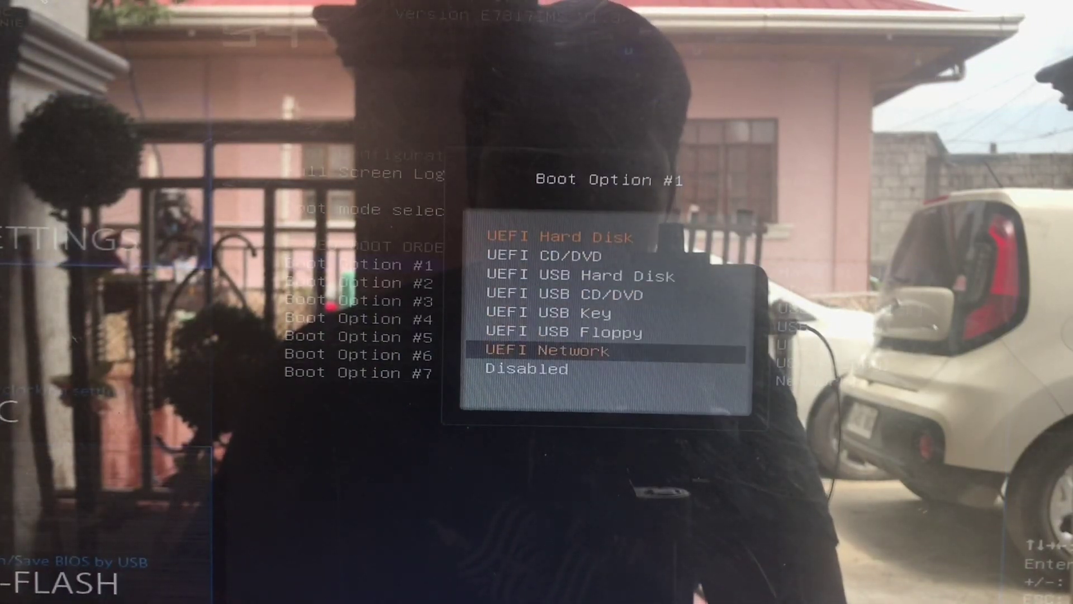